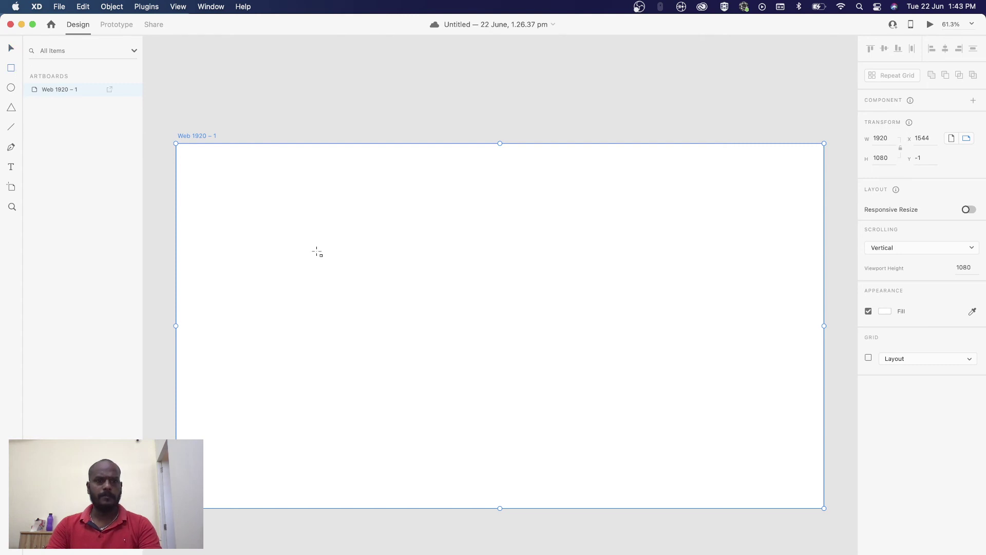
Step: Draw a rectangle and centre it on the artboard
drag(301, 221, 709, 346)
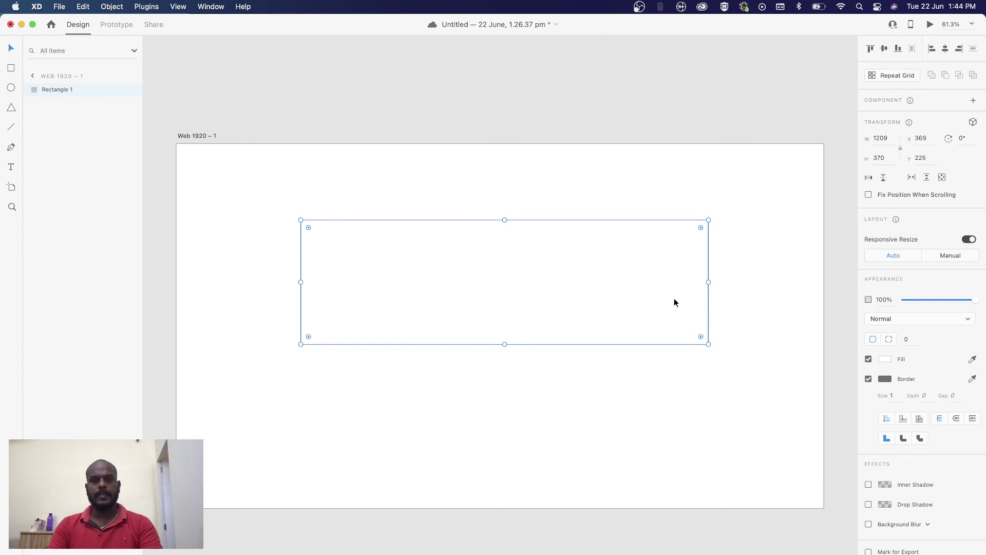
click(615, 178)
click(614, 241)
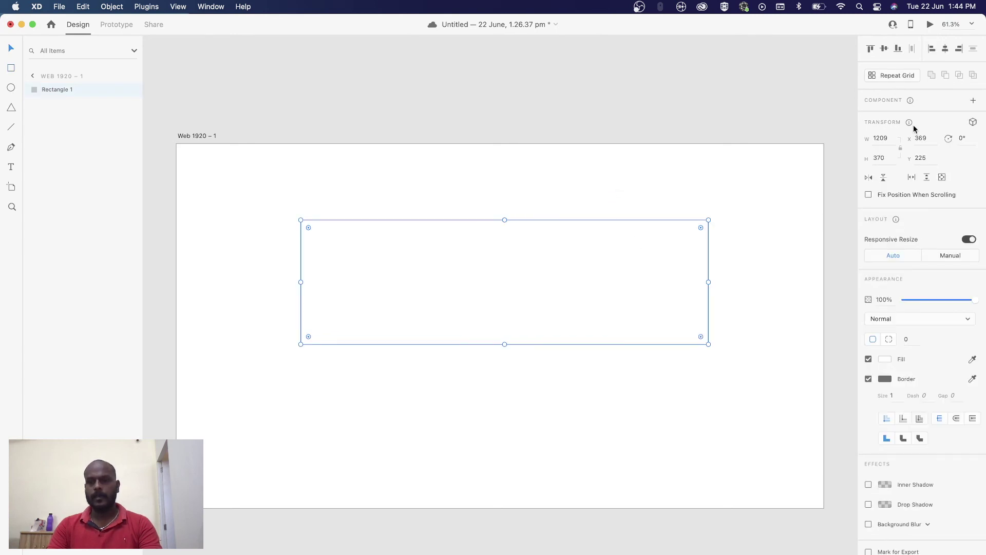
click(885, 49)
click(946, 48)
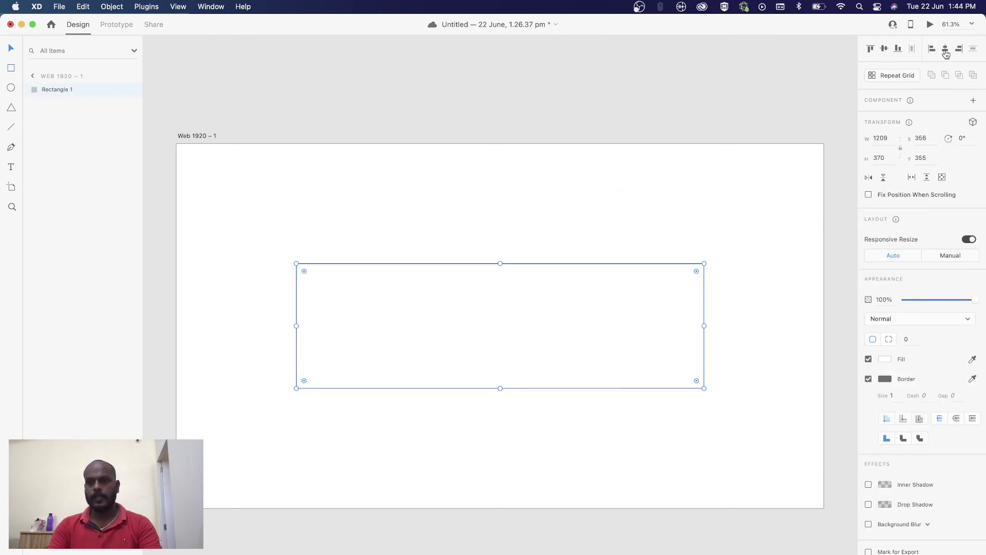
Step: Fill the rectangle with a coral-red colour
click(885, 359)
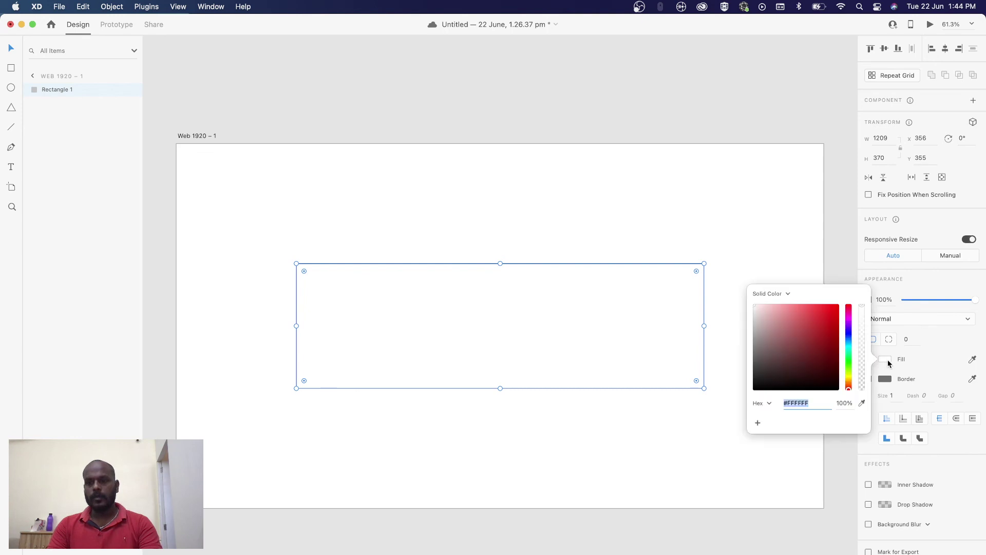
drag(819, 326, 802, 239)
click(747, 174)
click(658, 274)
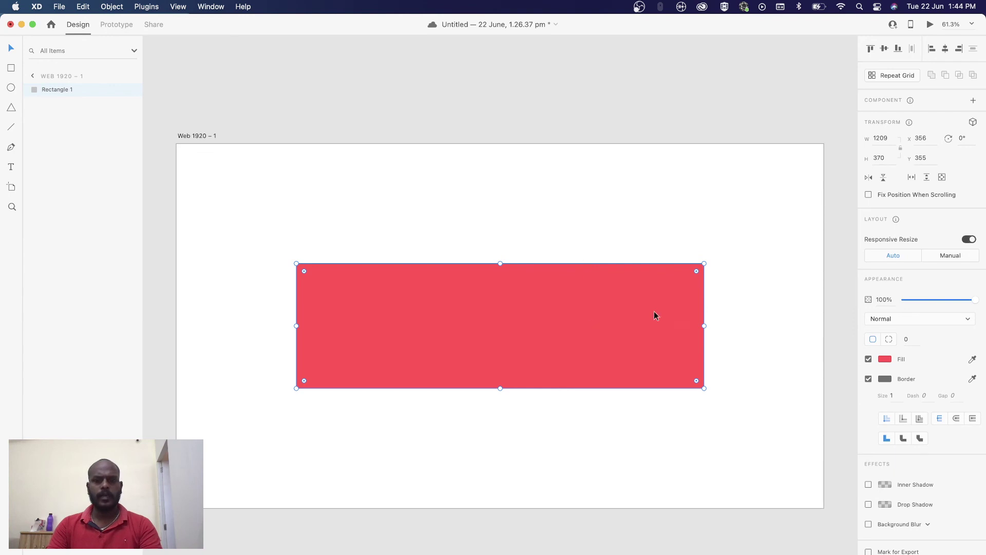
click(746, 287)
click(649, 293)
text(0)
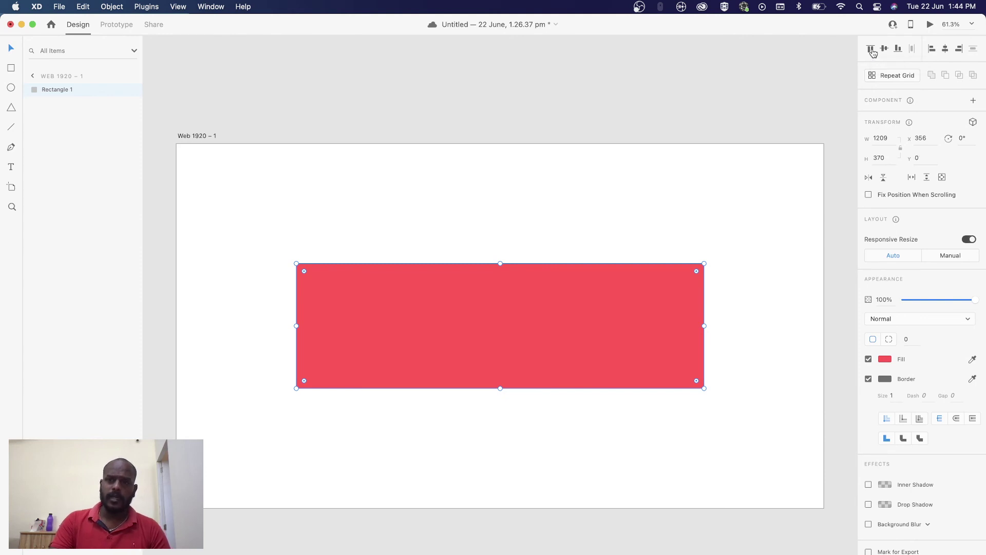
click(872, 49)
click(885, 49)
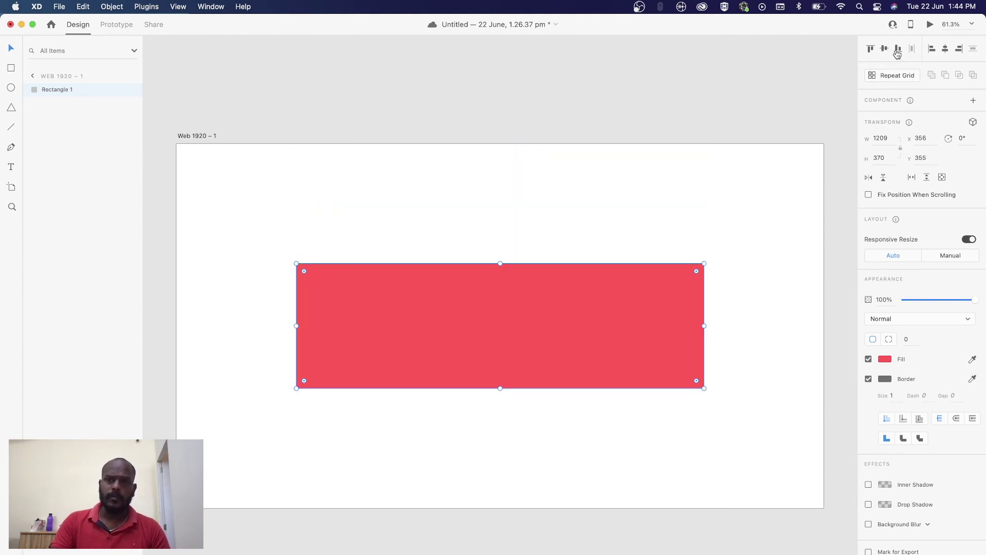
click(899, 49)
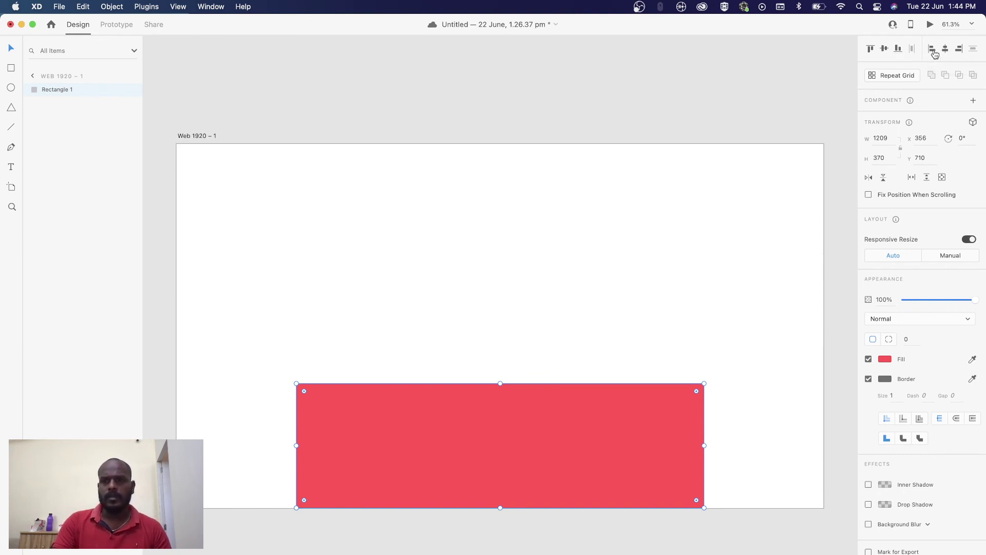
click(931, 49)
click(945, 48)
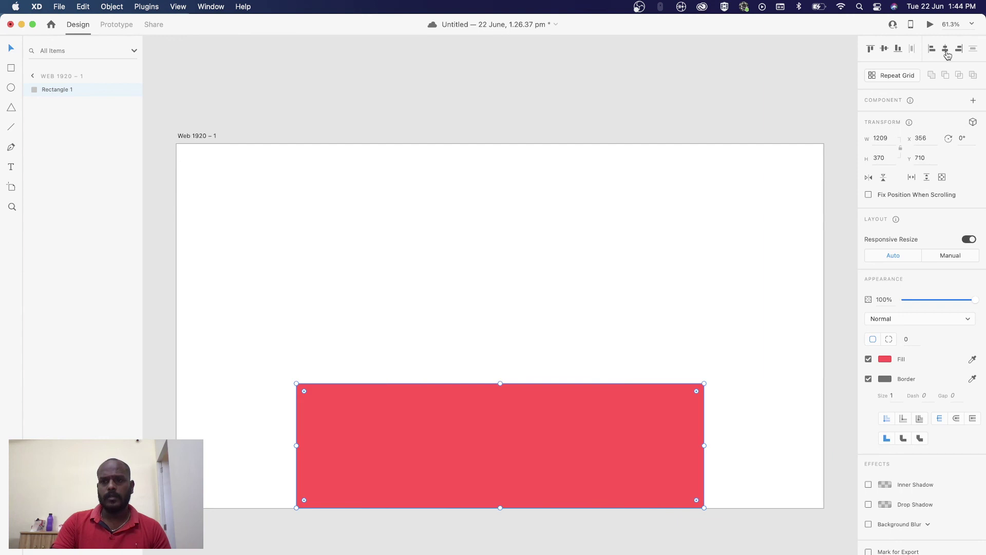
click(886, 49)
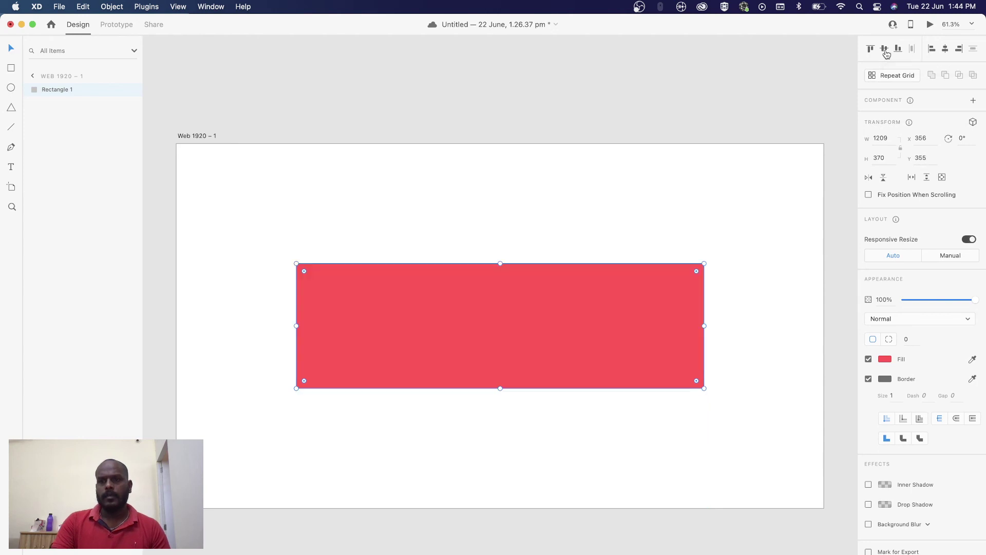
click(722, 218)
click(641, 293)
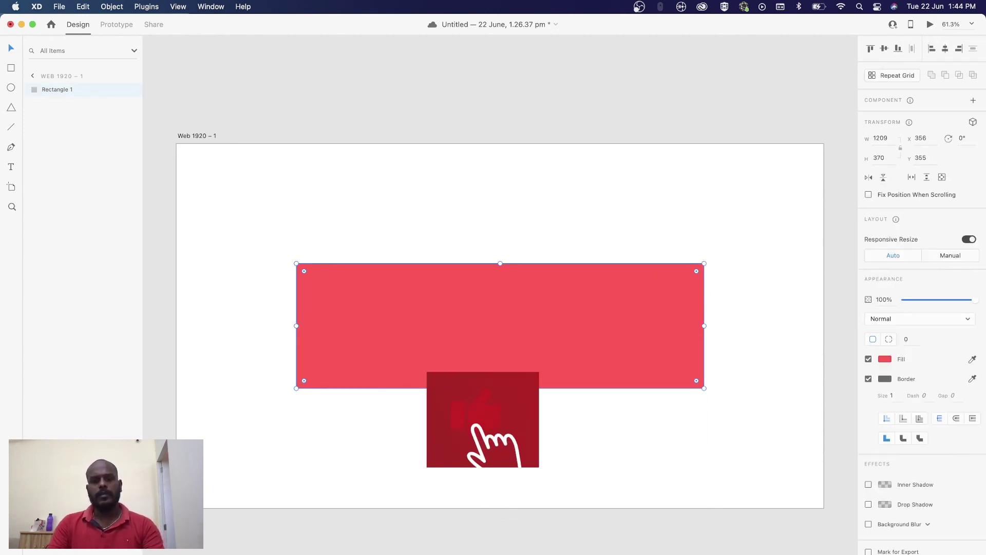
Step: Reduce the red rectangle's height and move it toward the artboard top
drag(501, 381, 500, 352)
mouse_move(579, 297)
mouse_down()
mouse_move(567, 245)
mouse_move(592, 220)
mouse_move(579, 213)
mouse_up()
key(Escape)
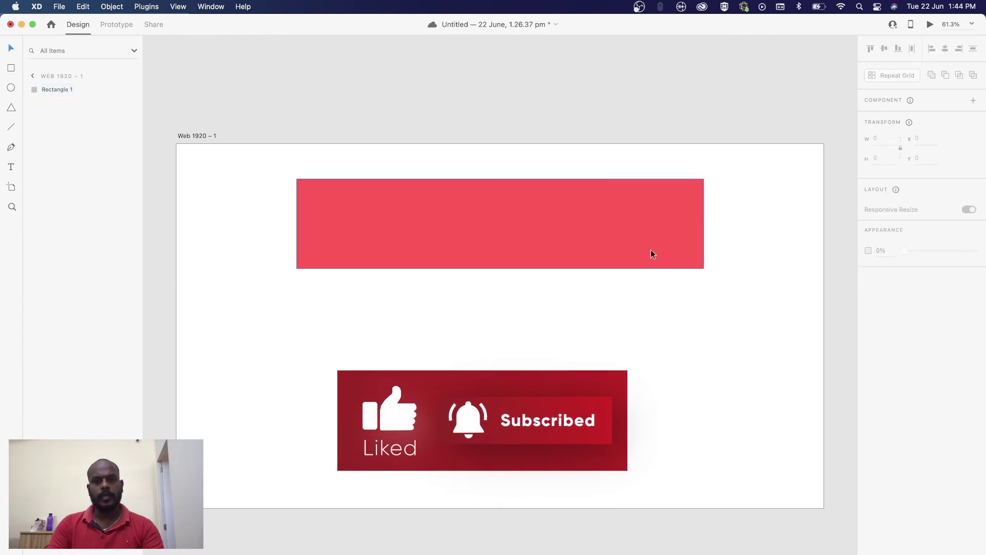
click(702, 229)
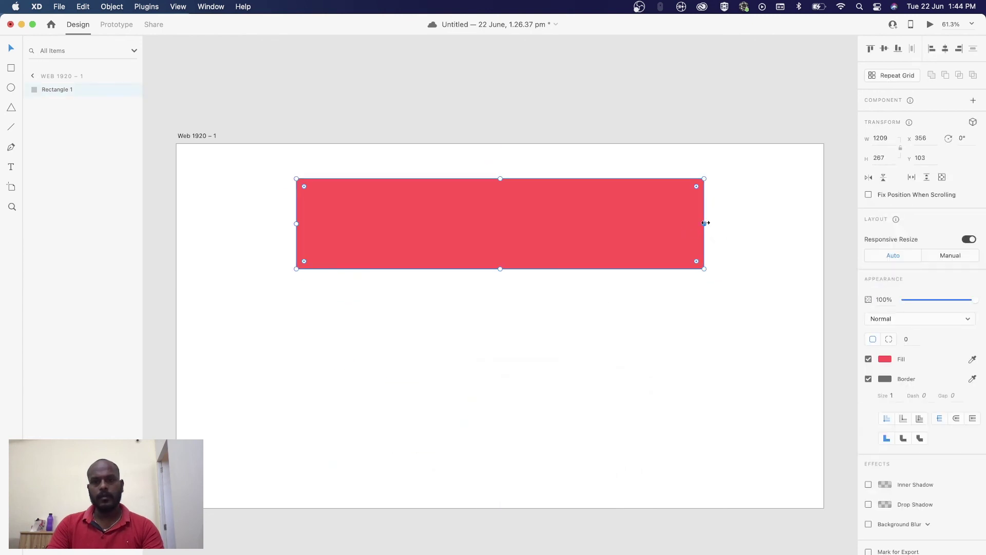
Step: Narrow the red rectangle to a width of 527
drag(705, 222, 474, 223)
click(408, 219)
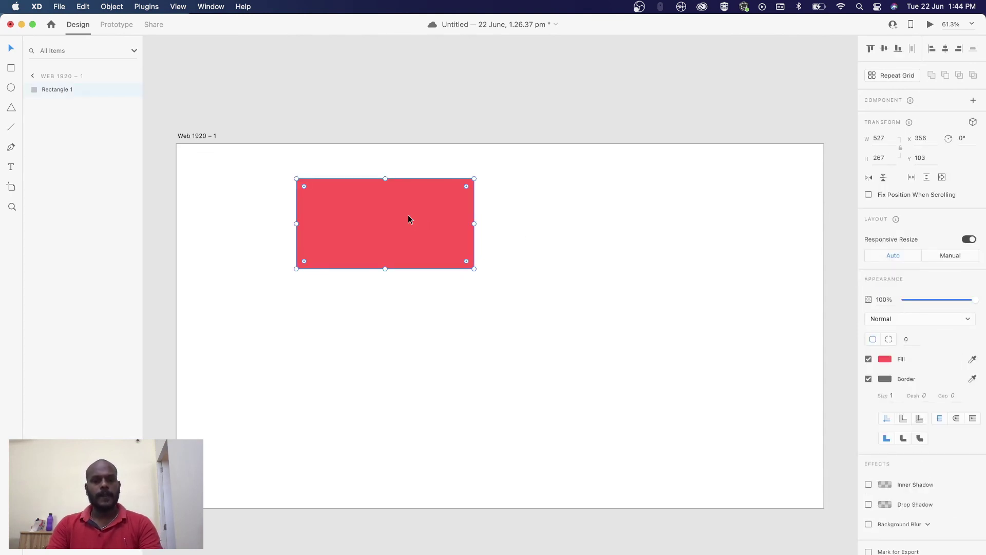
click(526, 226)
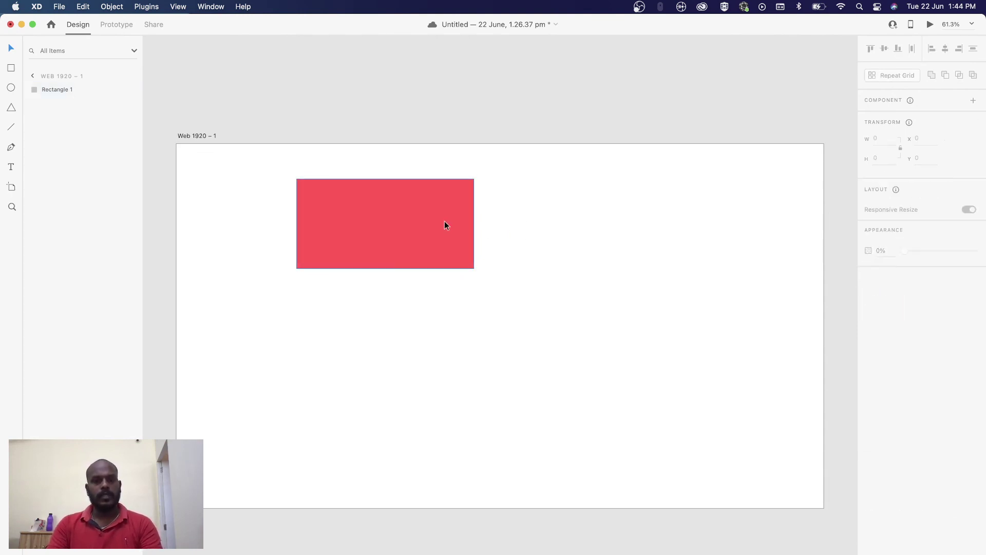
click(431, 210)
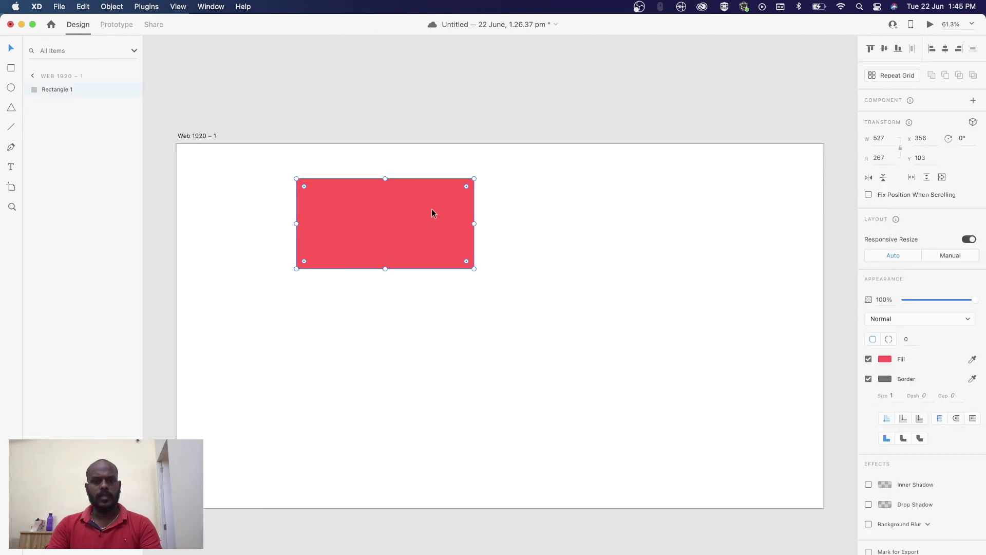
key(Escape)
click(433, 221)
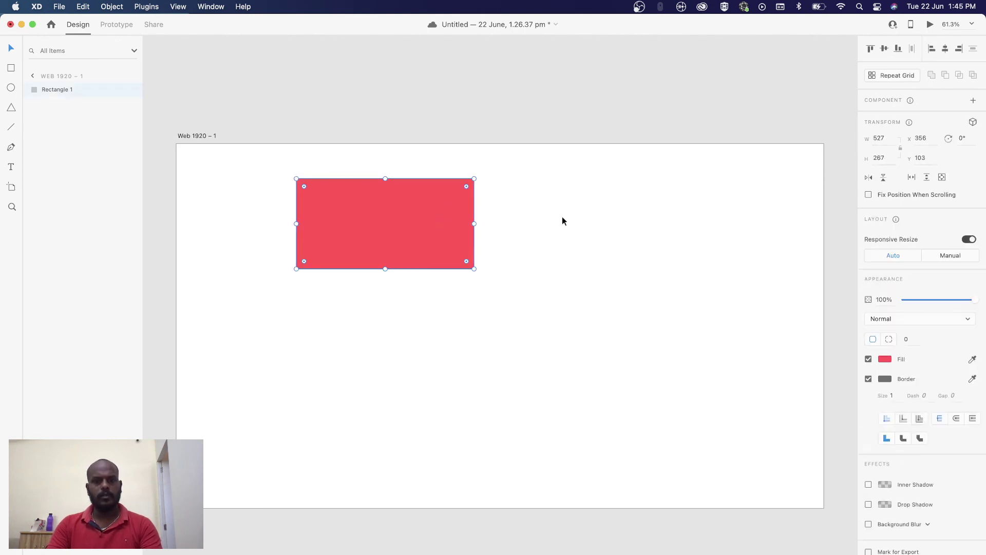
click(562, 221)
click(432, 221)
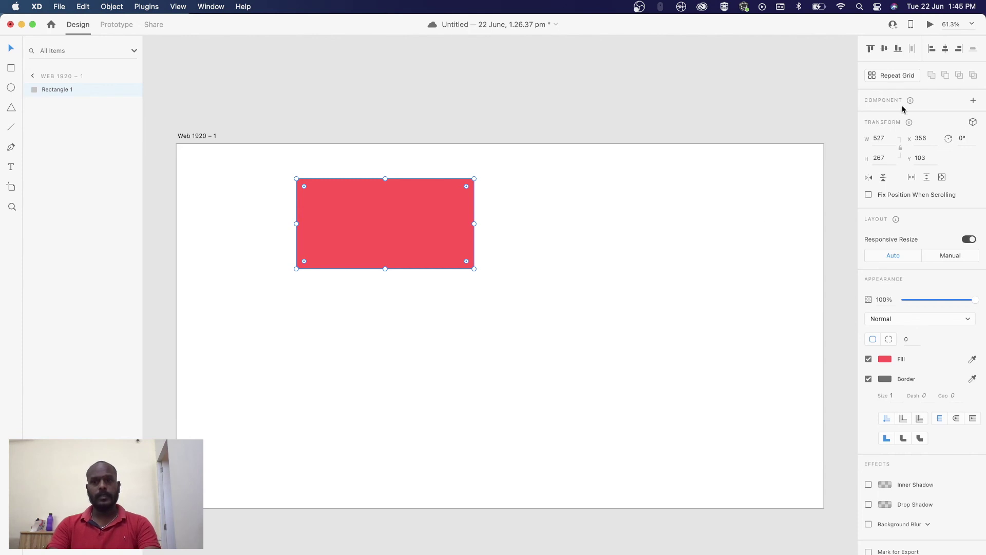
click(895, 76)
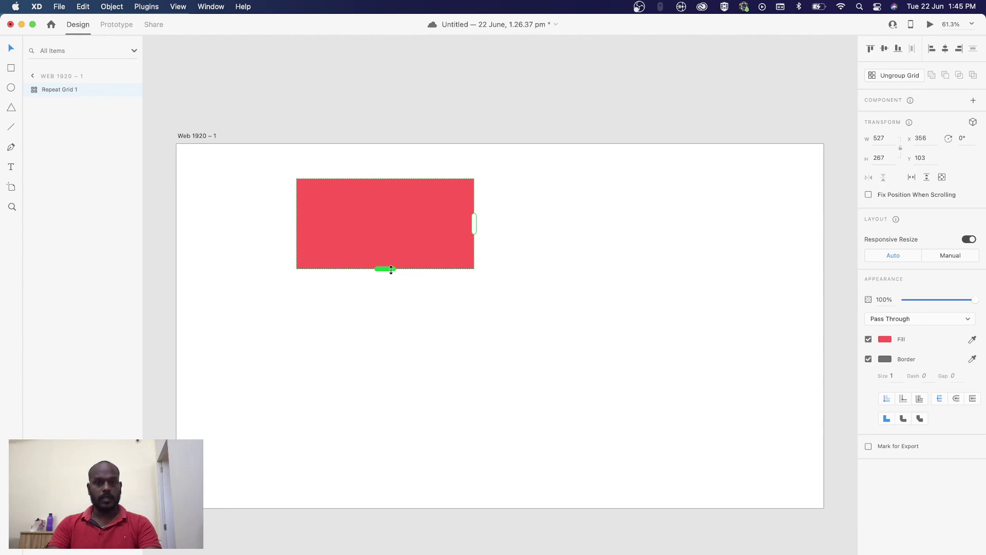
drag(385, 269, 373, 554)
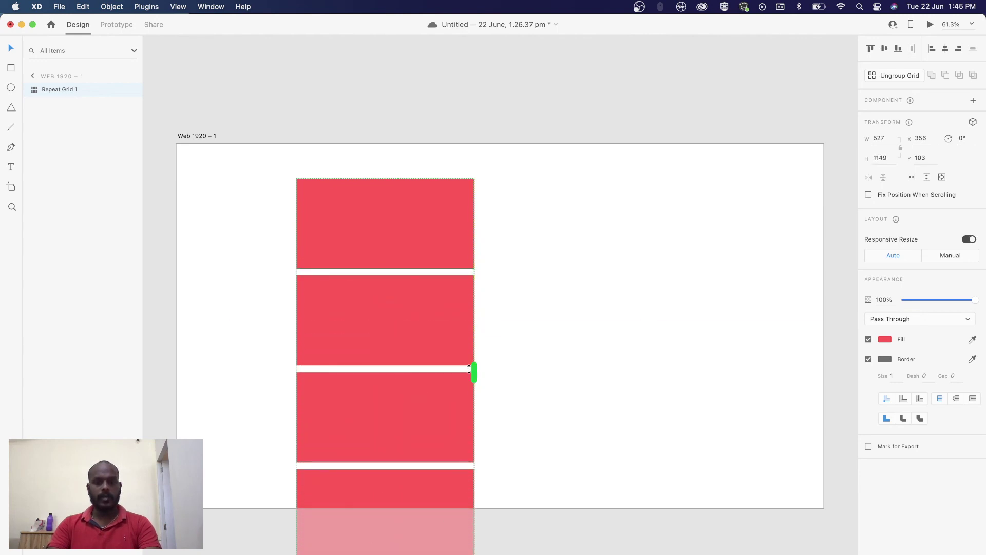
mouse_move(474, 372)
mouse_down()
mouse_move(811, 347)
mouse_move(711, 344)
mouse_up()
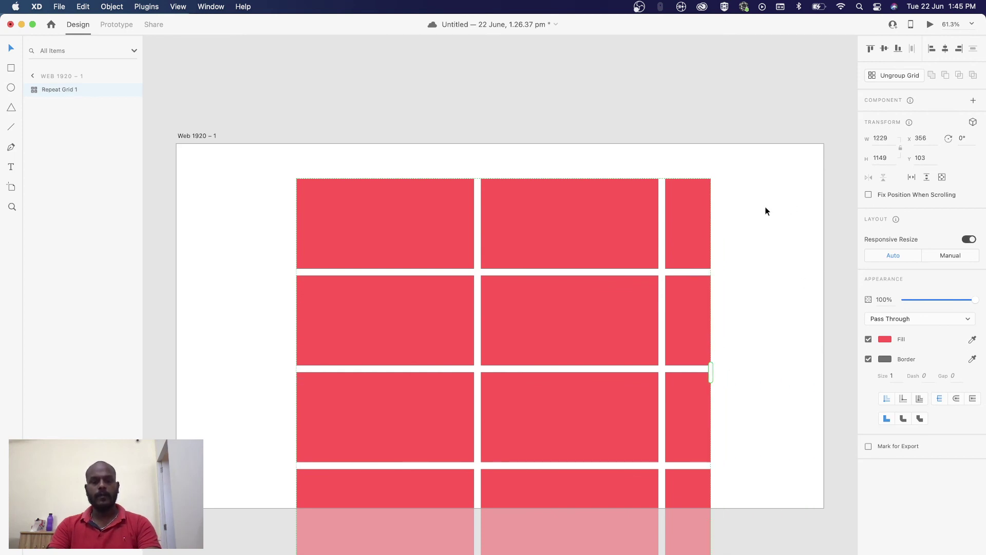
key(super+z)
key(super+z)
key(super+z)
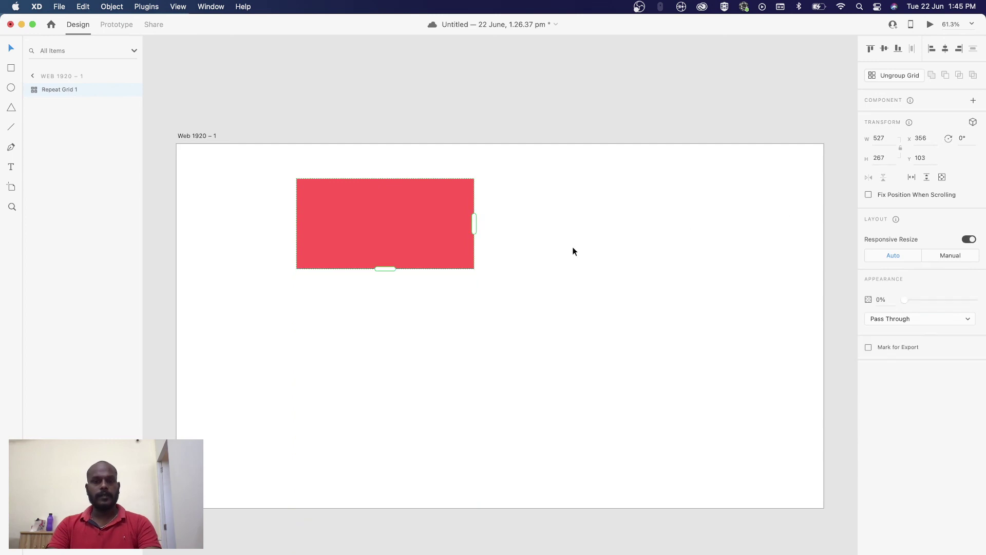
key(super+z)
key(super+z)
key(super+z)
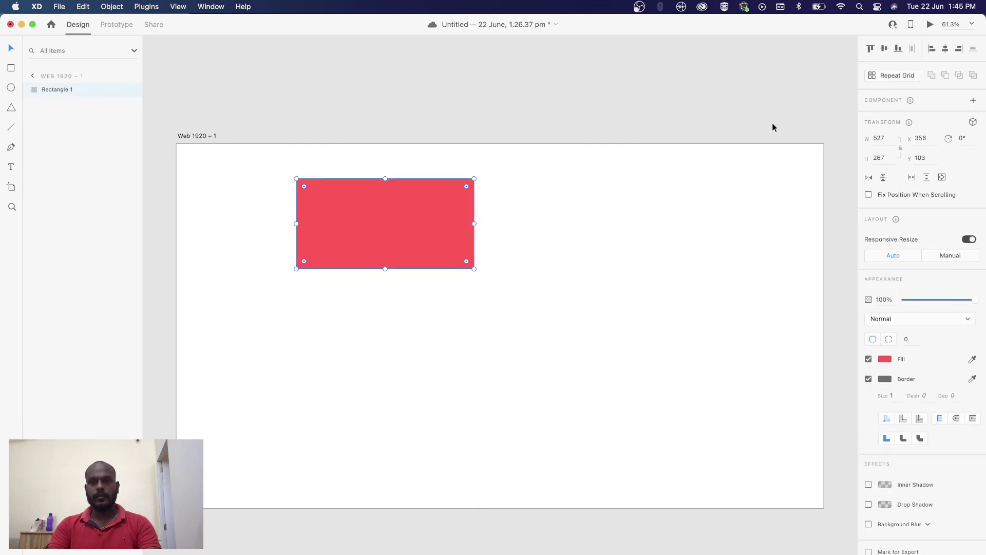
Step: Revert to a single rectangle and add a 'Solomon' text box below it
click(372, 209)
click(542, 231)
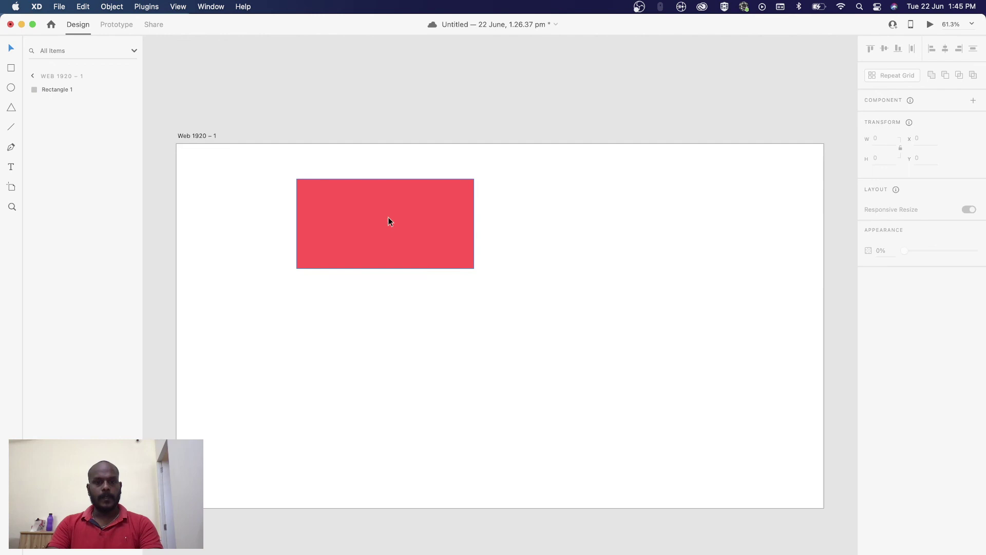
click(390, 220)
key(t)
click(480, 346)
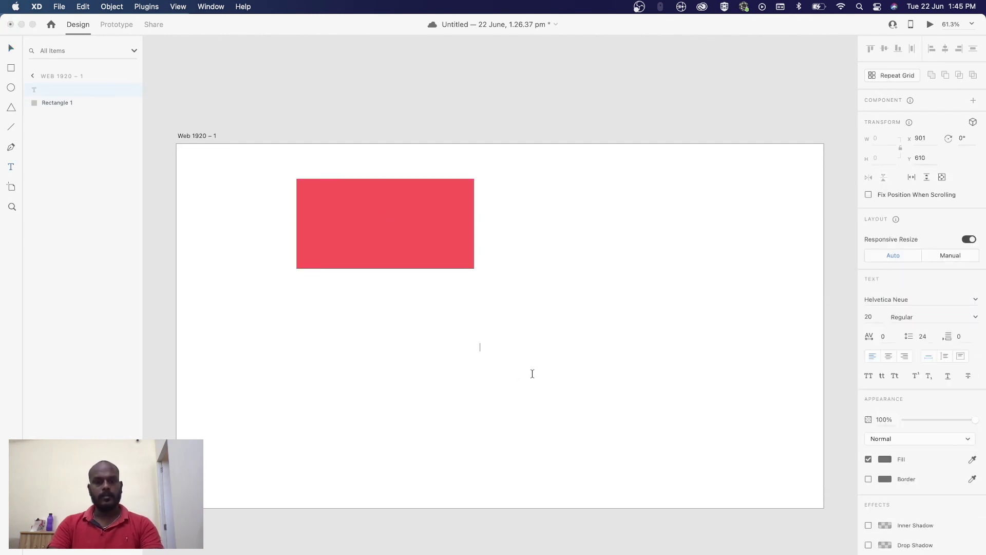
text(Solomon)
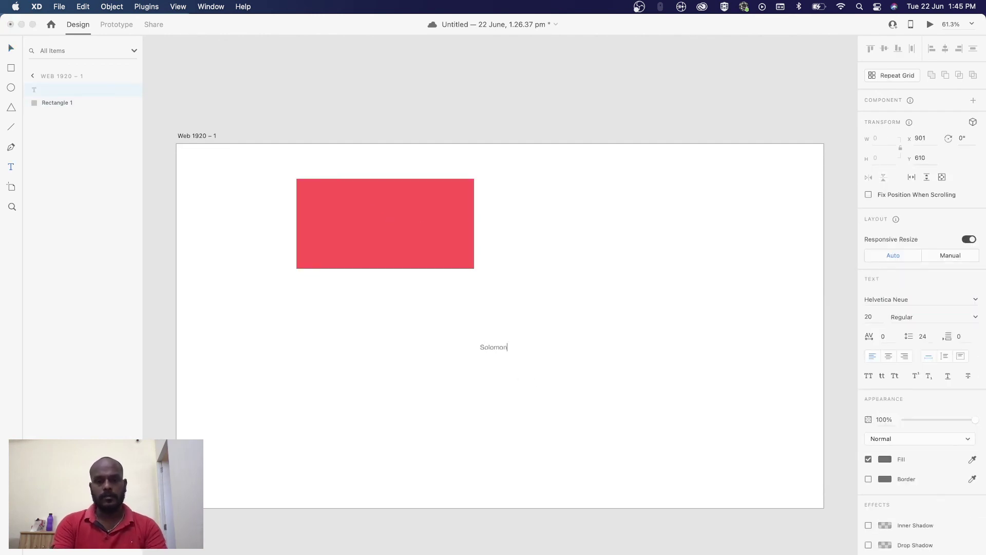
key(Escape)
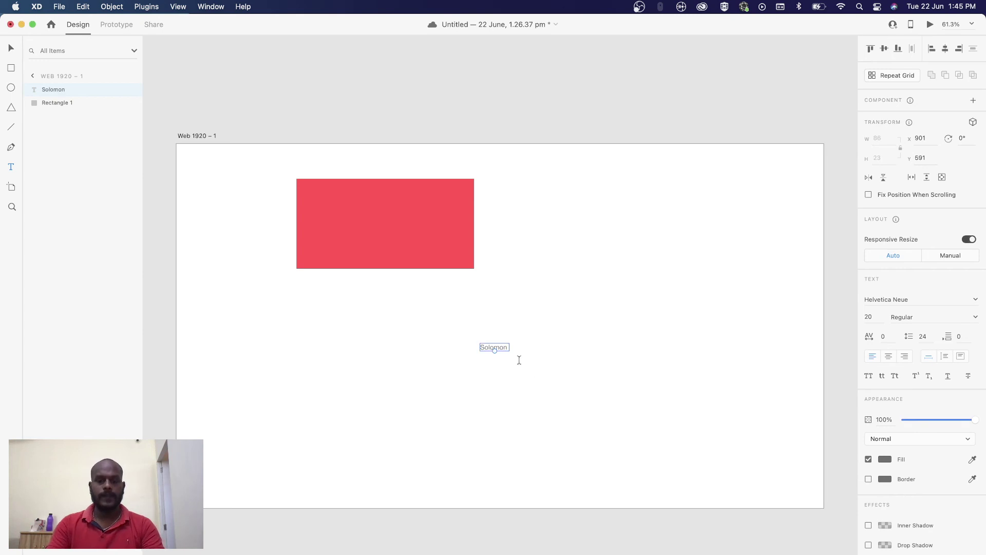
key(Escape)
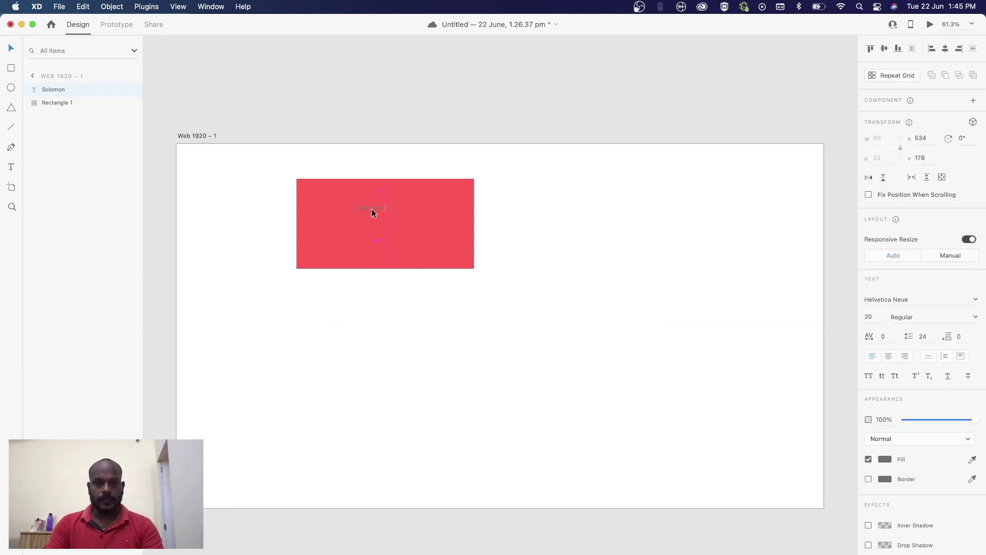
Step: Enlarge the Solomon text to font size 200 and move it over the rectangle
drag(498, 353, 377, 222)
click(869, 316)
text(2)
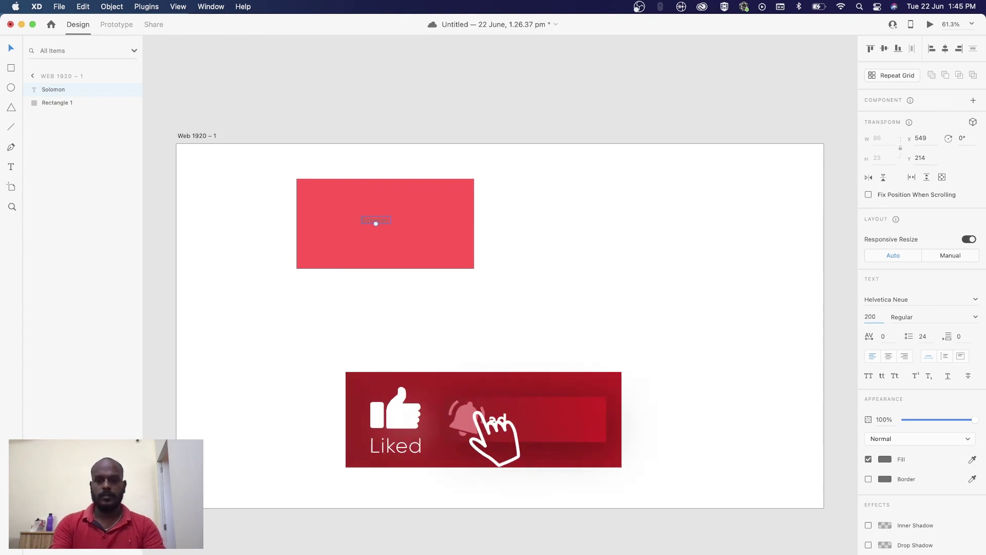
text(00)
key(Return)
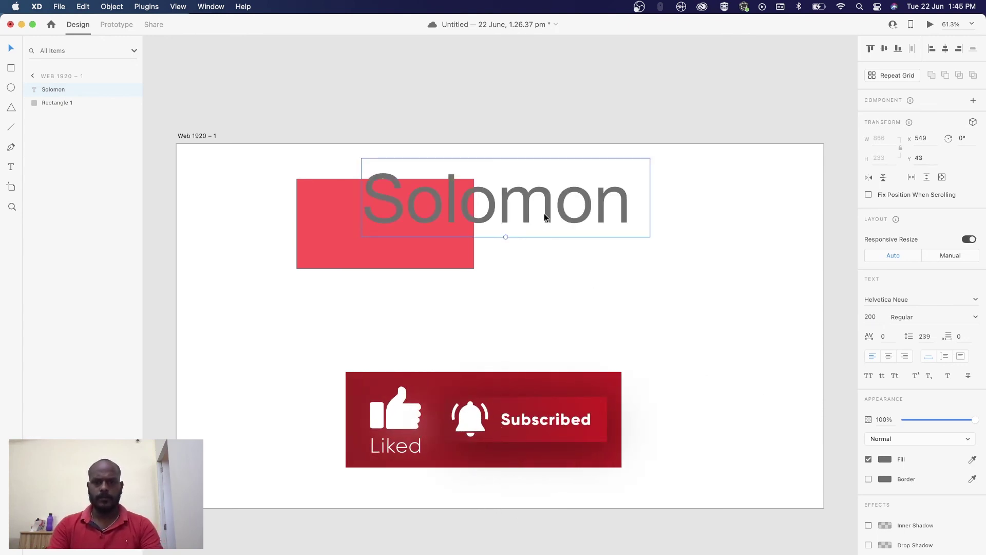
double_click(545, 214)
click(534, 209)
drag(536, 210, 508, 232)
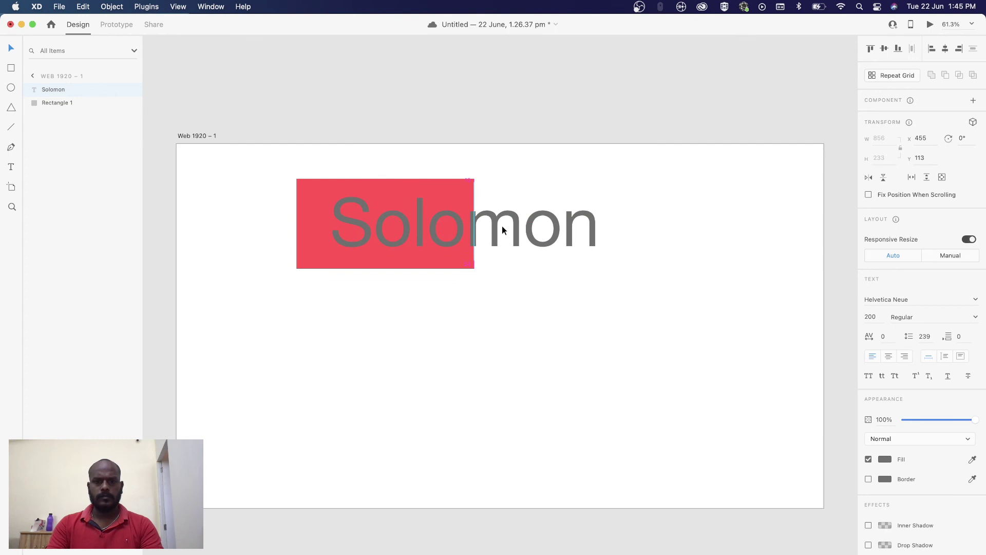
Step: Shorten the text to 'Solo' and centre it on the red rectangle
double_click(454, 228)
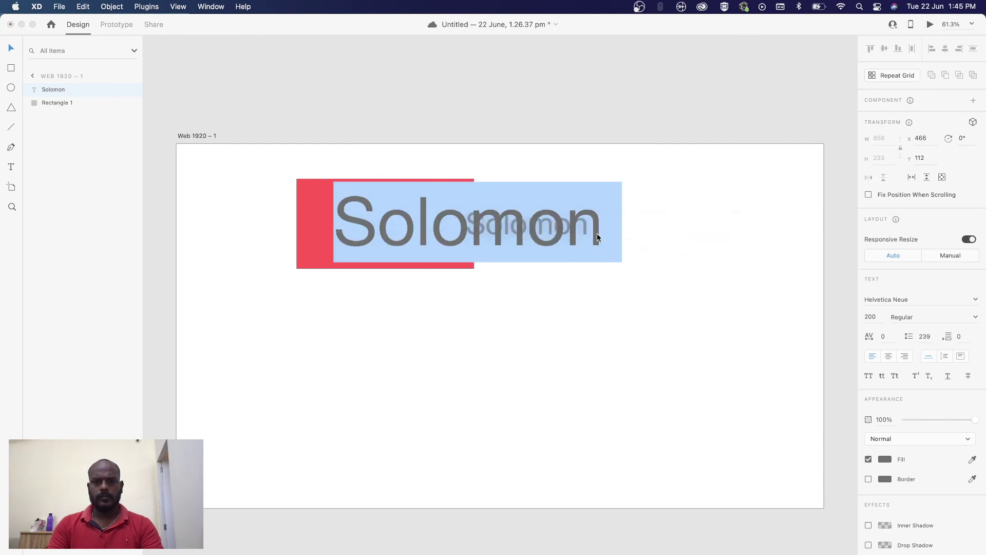
click(527, 223)
drag(476, 223, 628, 221)
key(BackSpace)
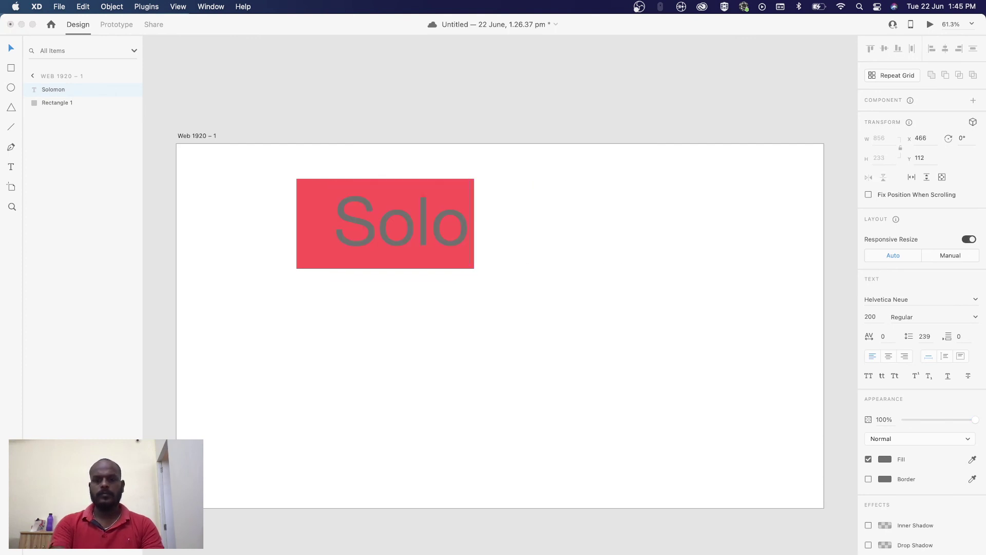
key(Escape)
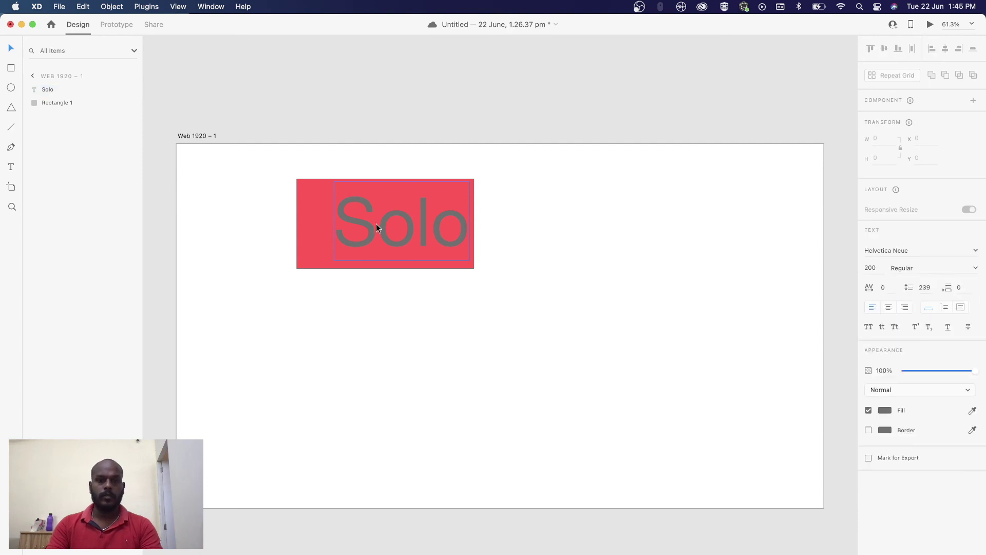
drag(377, 223, 369, 225)
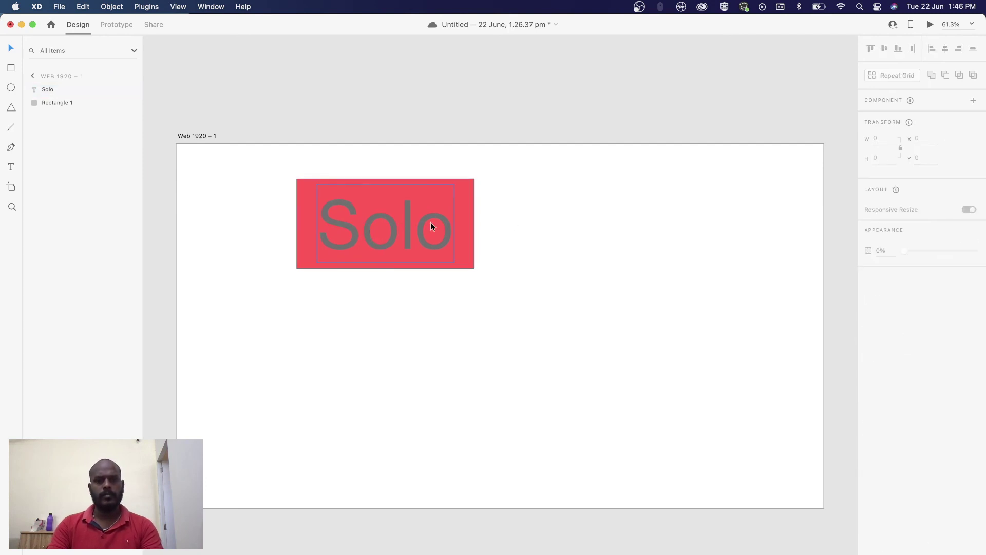
Step: Repeat the Solo card in a Repeat Grid of two columns and four rows
shift+click(466, 223)
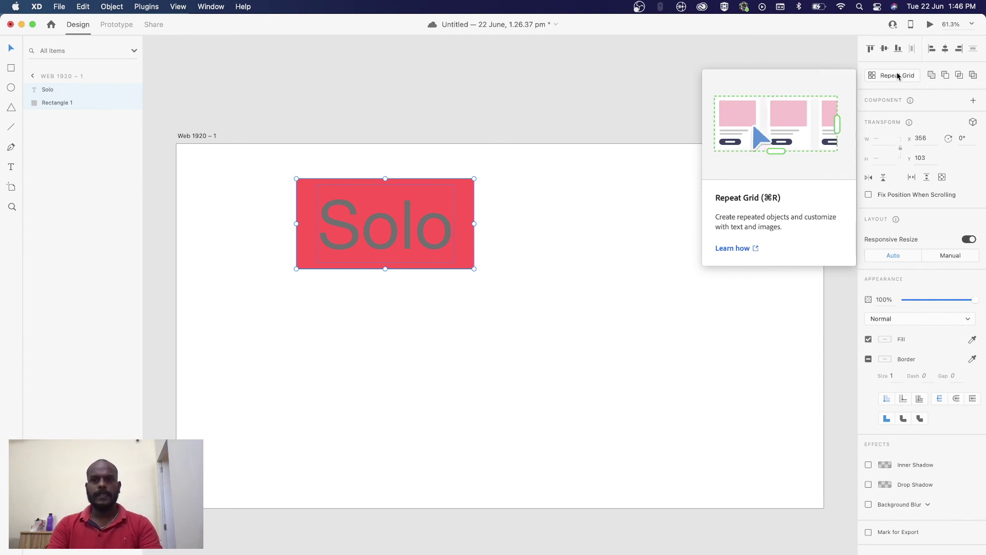
click(897, 75)
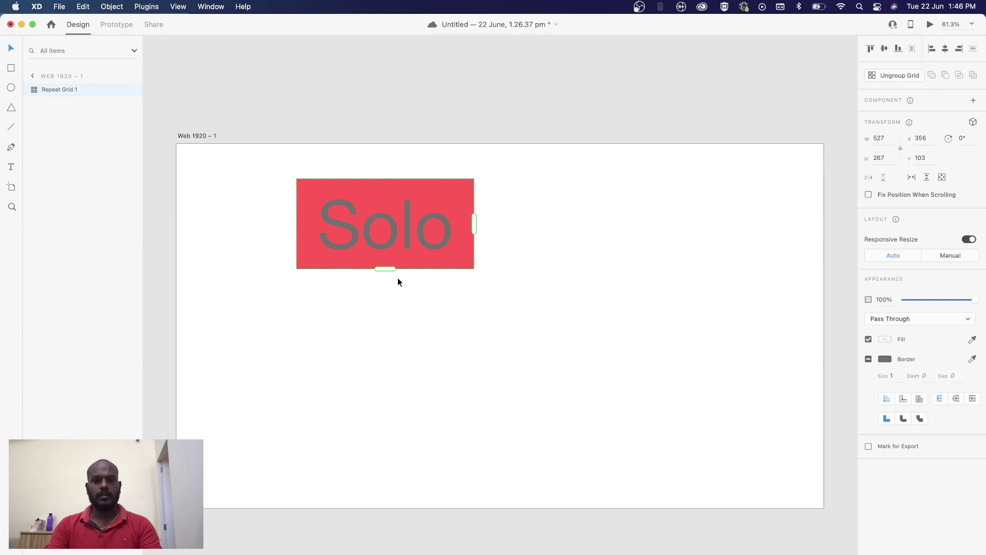
mouse_move(382, 268)
mouse_down()
mouse_move(385, 553)
mouse_move(406, 554)
mouse_up()
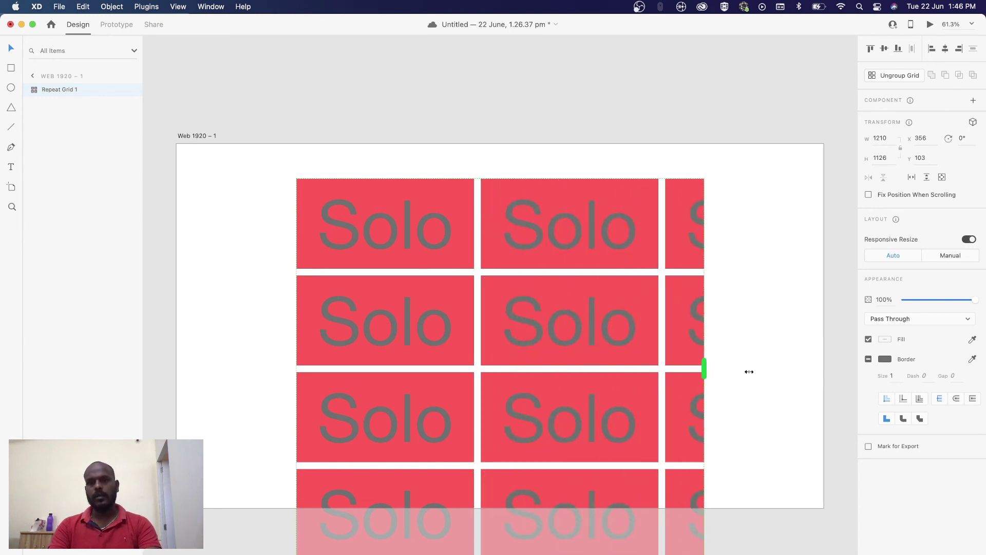
mouse_move(475, 371)
mouse_down()
mouse_move(802, 370)
mouse_move(665, 377)
mouse_up()
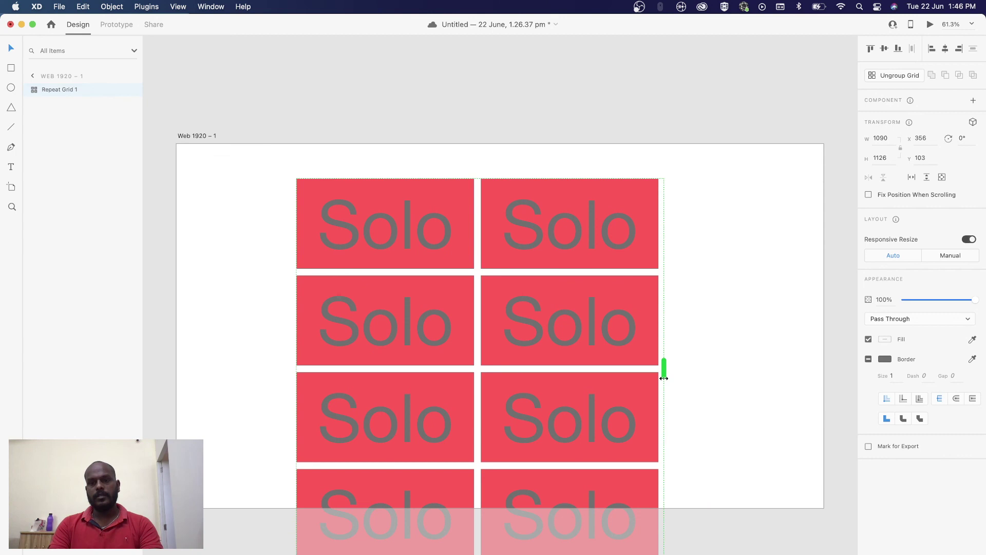
click(761, 222)
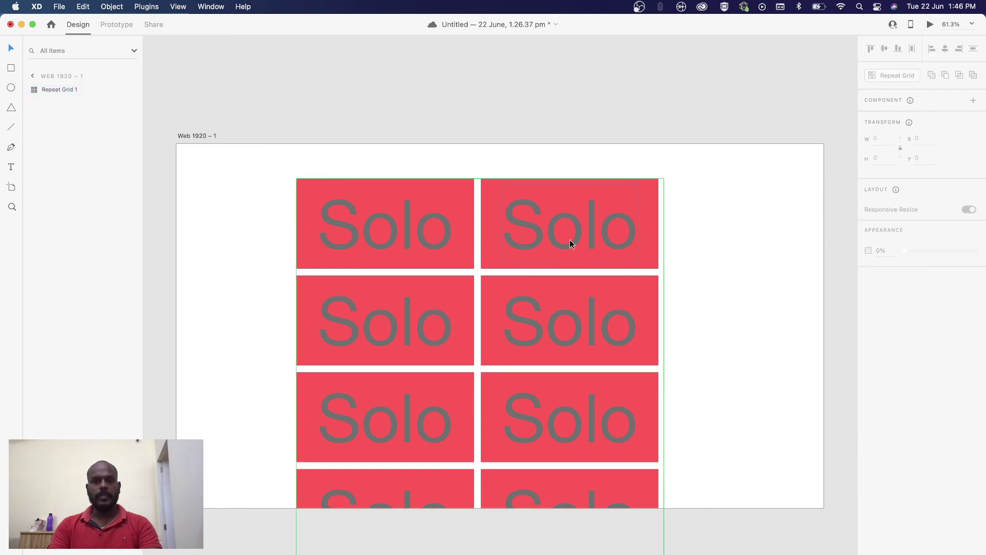
click(621, 236)
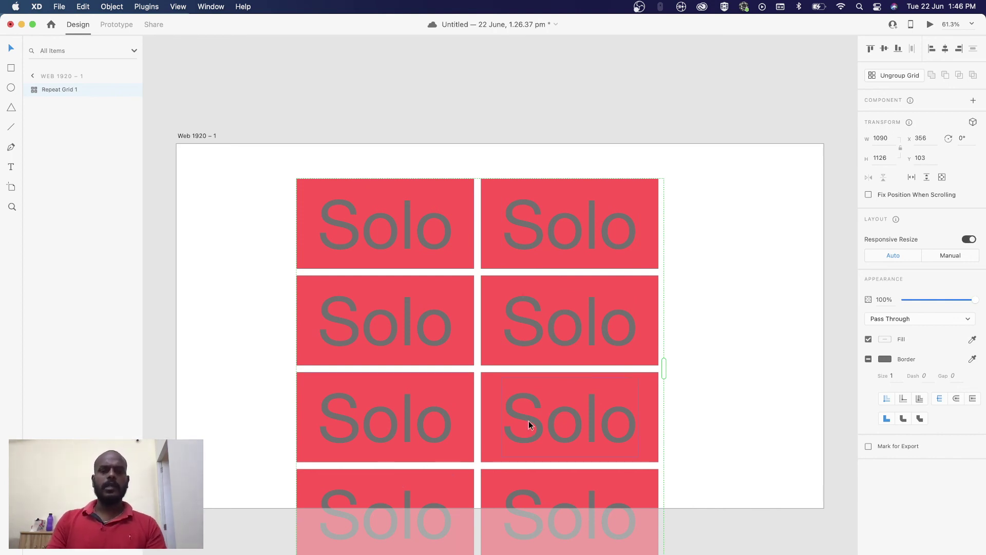
Step: Move the grid up toward the artboard top and ungroup it
drag(529, 421, 542, 383)
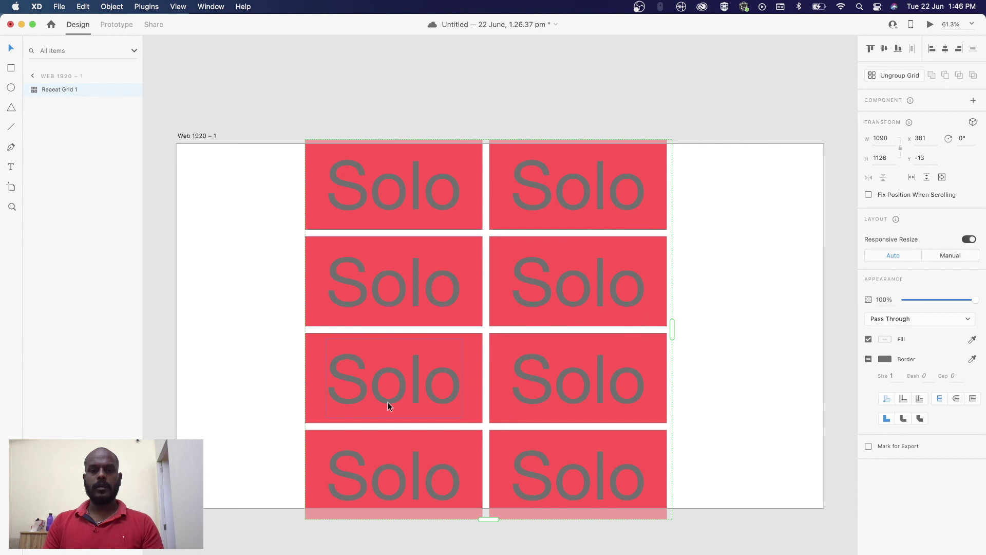
click(706, 358)
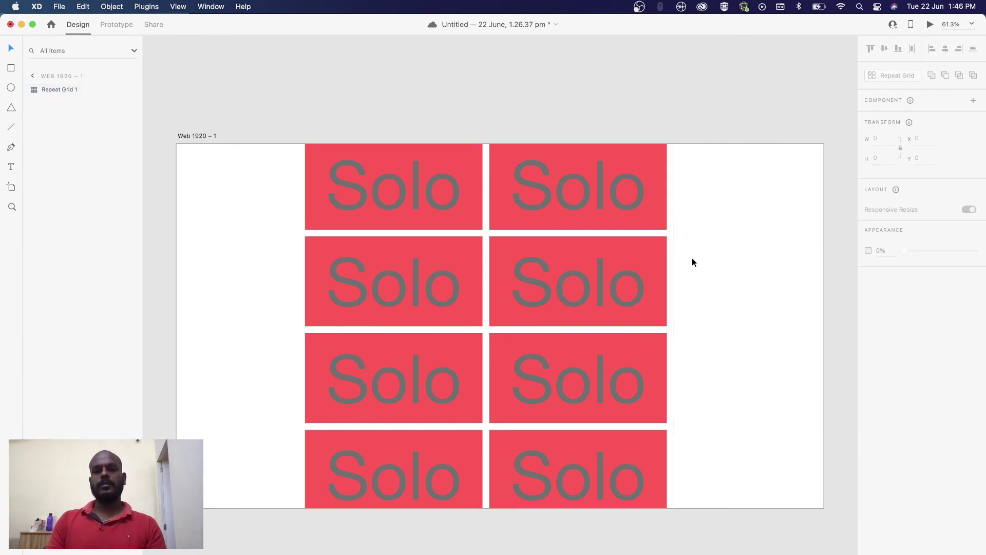
click(629, 202)
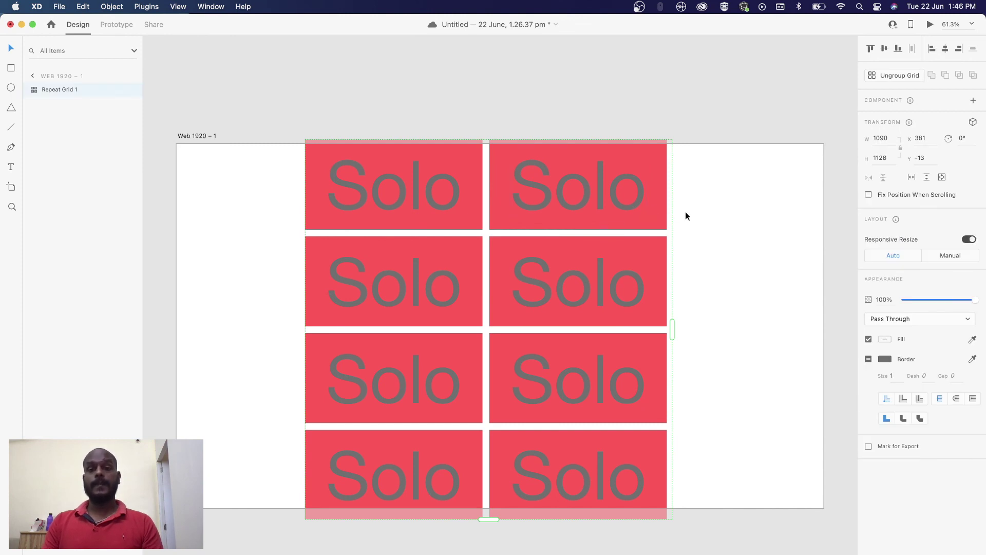
click(618, 225)
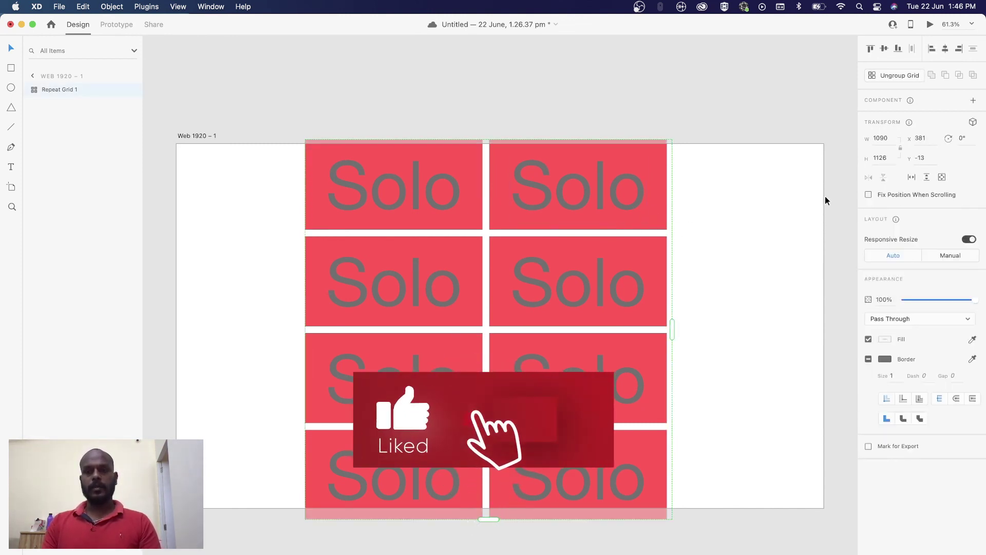
click(887, 79)
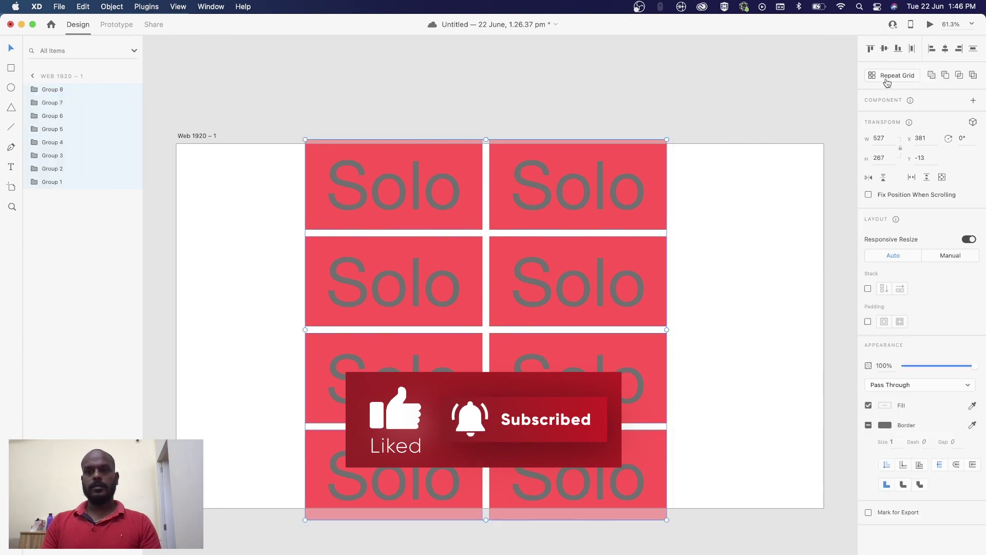
Step: Delete the Solo groups and draw two side-by-side rectangles, the second taller
drag(748, 208, 461, 448)
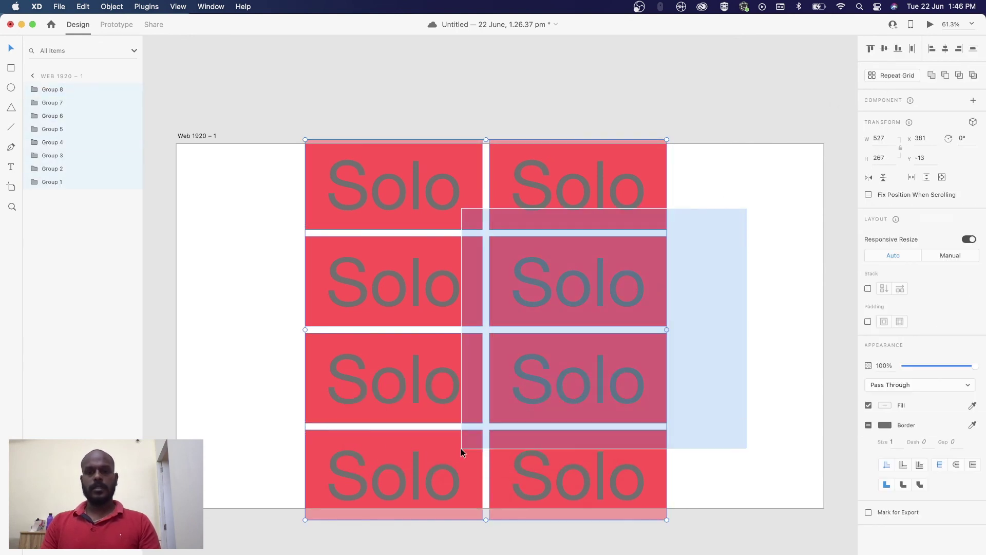
key(Delete)
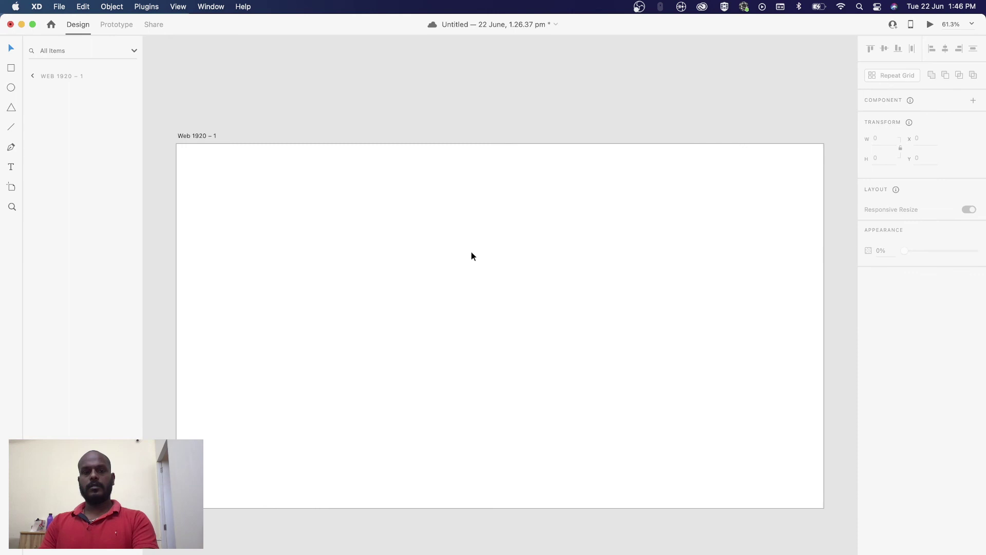
click(32, 76)
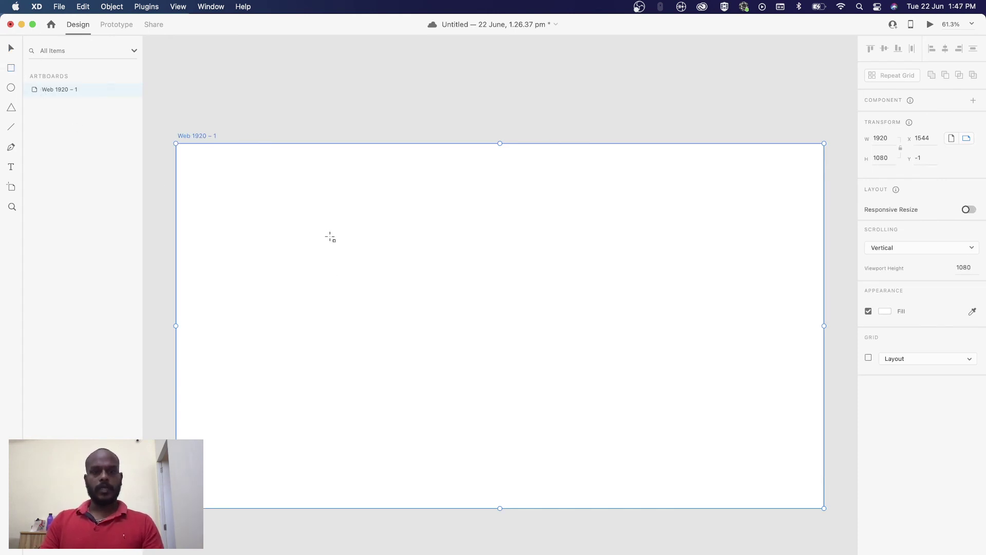
drag(330, 236, 488, 358)
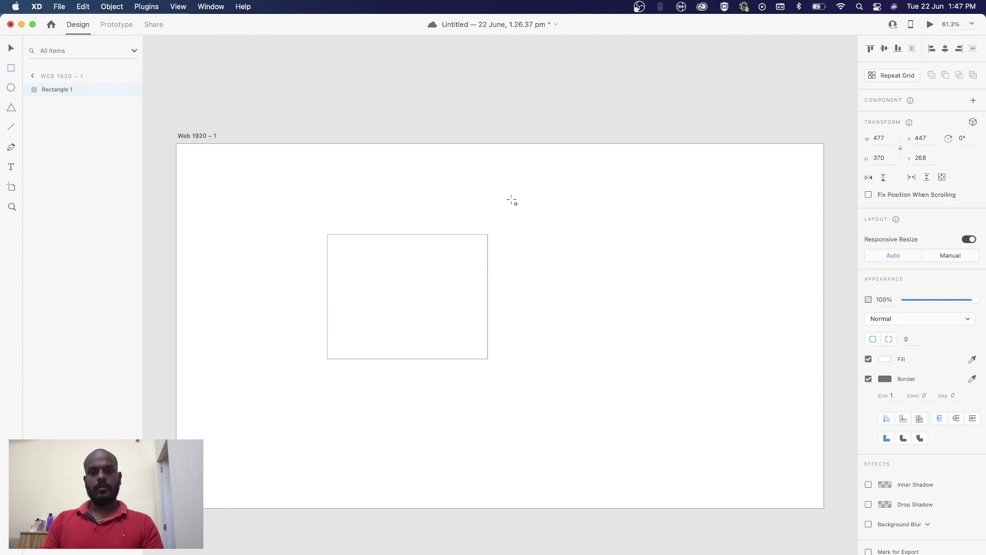
drag(505, 192, 634, 342)
key(Escape)
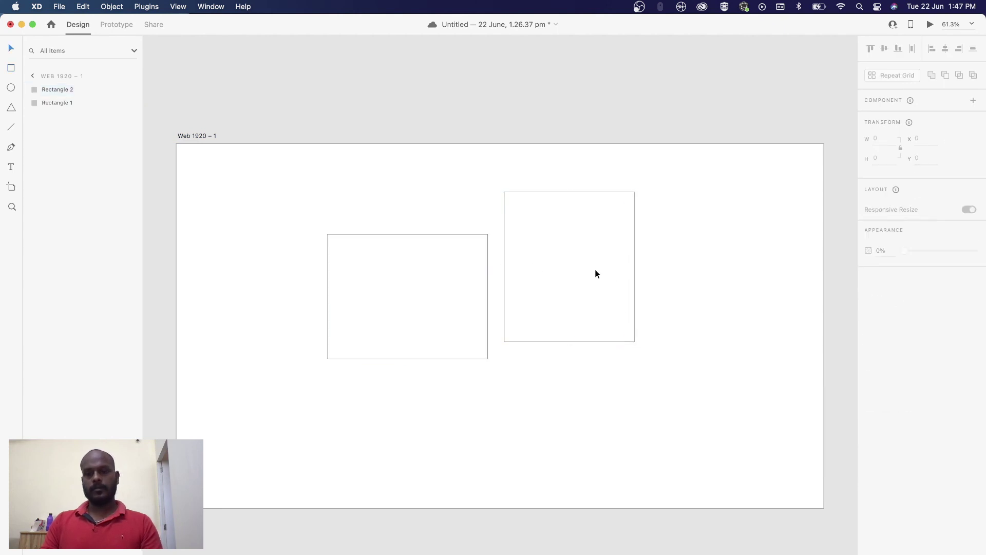
Step: Fill both new rectangles with red
click(595, 274)
shift+click(457, 280)
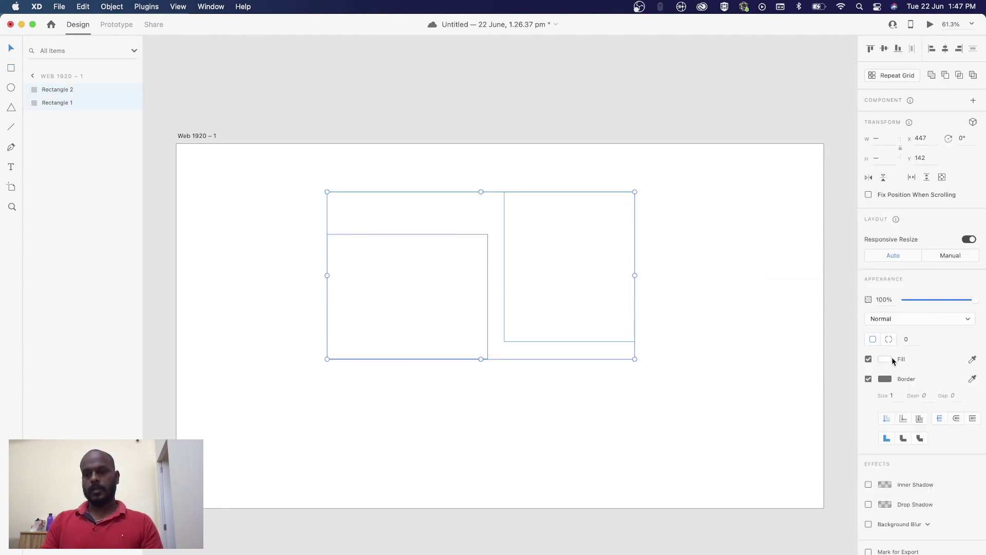
click(886, 359)
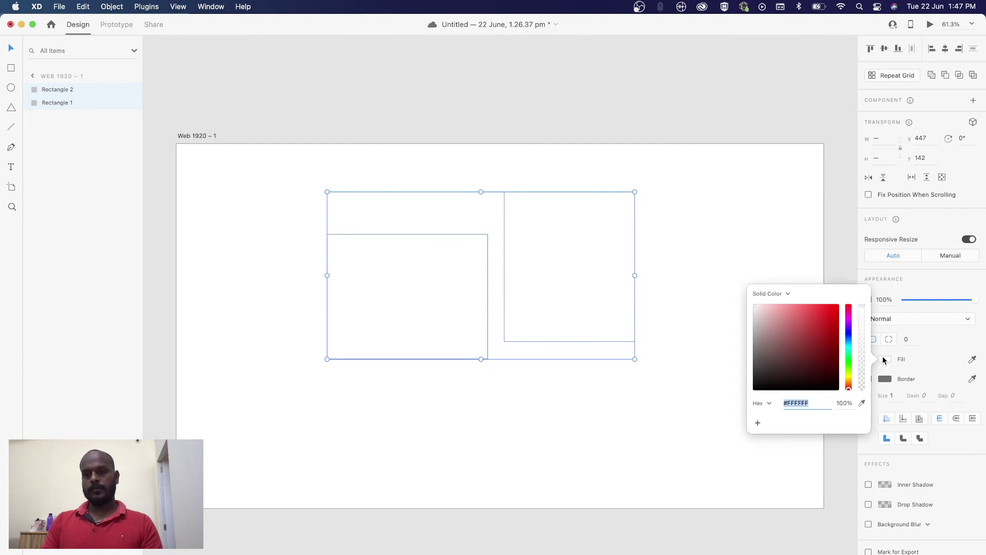
click(828, 334)
click(772, 234)
Step: Recolour the second rectangle dark maroon and drag it over the red one
click(574, 240)
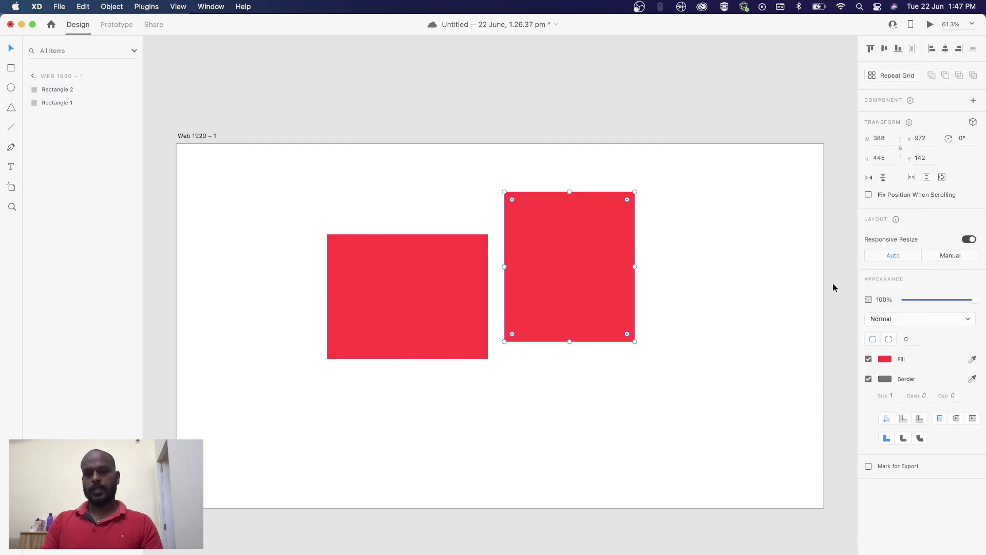
click(885, 360)
click(825, 380)
click(674, 227)
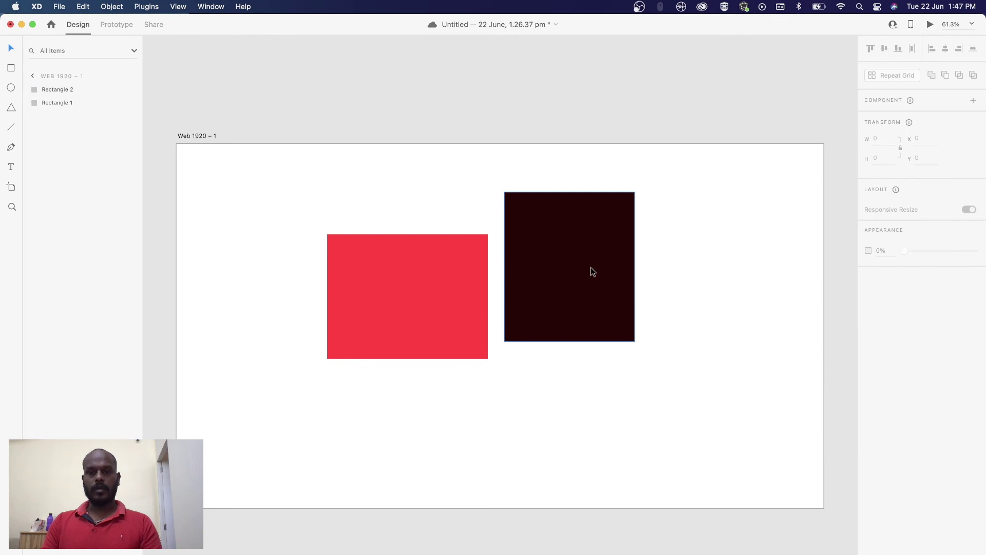
mouse_move(590, 270)
mouse_down()
mouse_move(463, 247)
mouse_move(476, 254)
mouse_up()
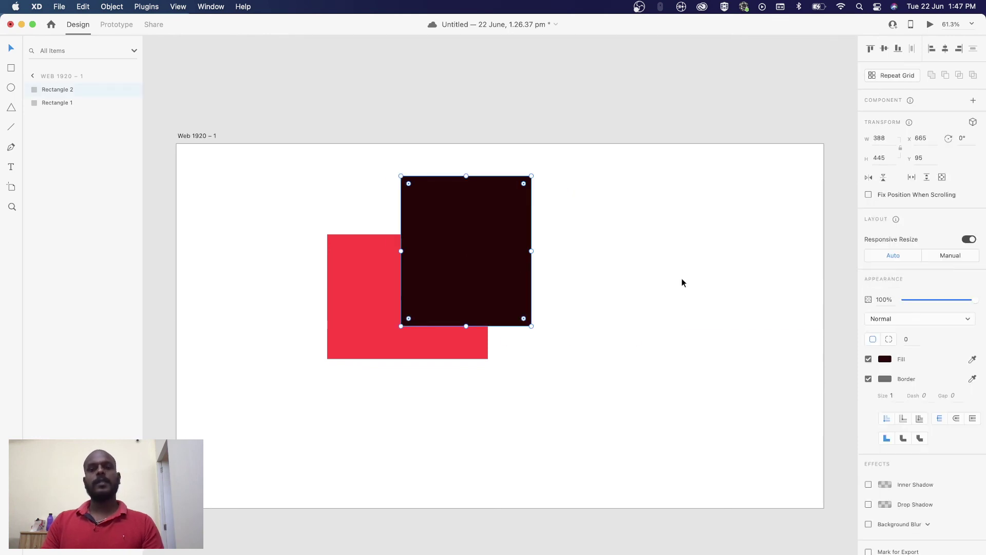
Step: Combine both rectangles with Add into the single Union 1 shape
mouse_move(592, 392)
mouse_down()
mouse_move(456, 264)
mouse_move(556, 324)
mouse_up()
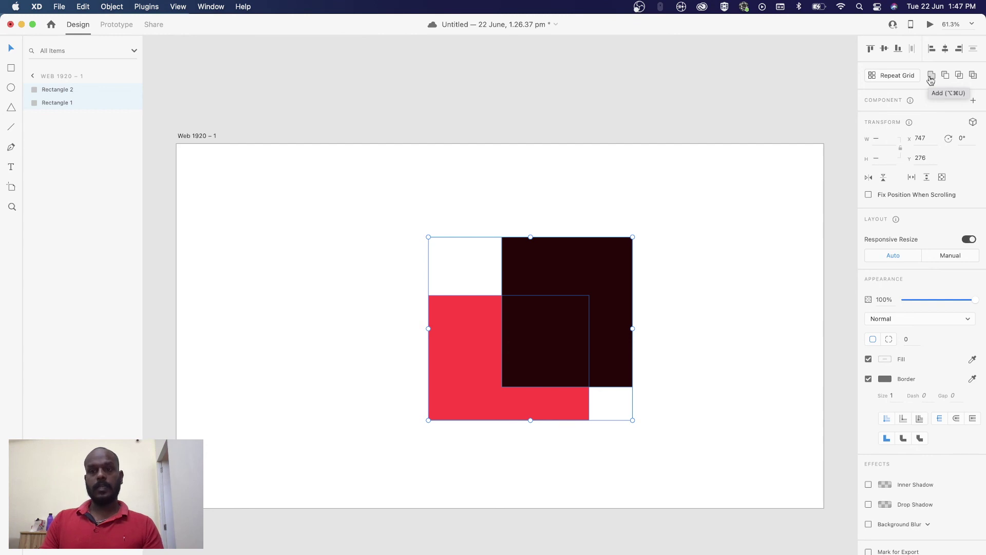
click(931, 77)
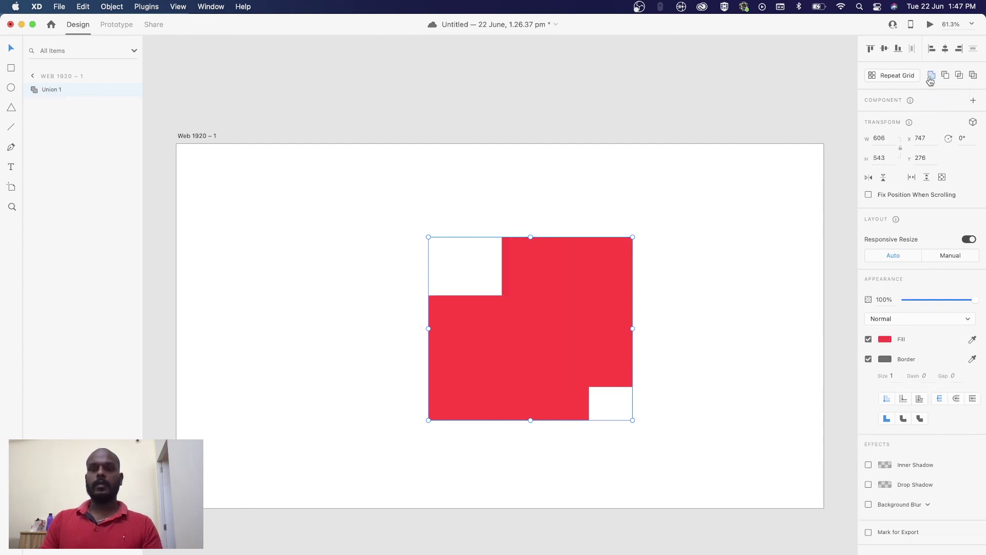
click(660, 328)
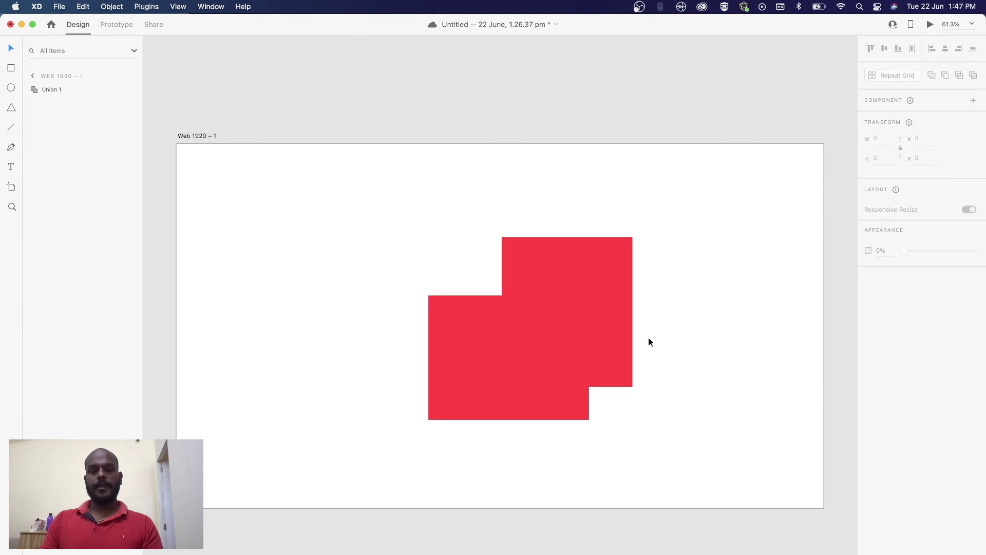
click(443, 298)
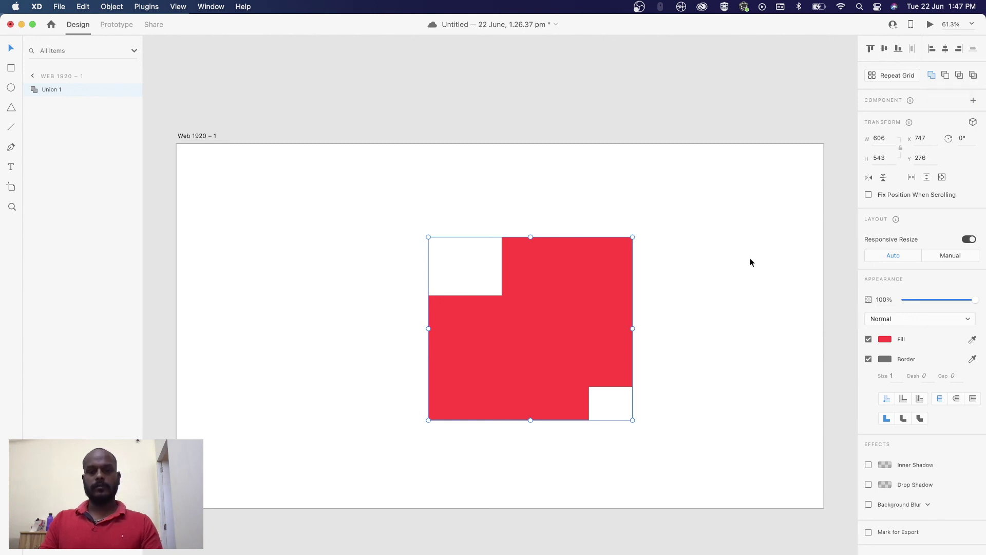
Step: Undo the union, subtract the top rectangle, then undo the subtraction
key(super+z)
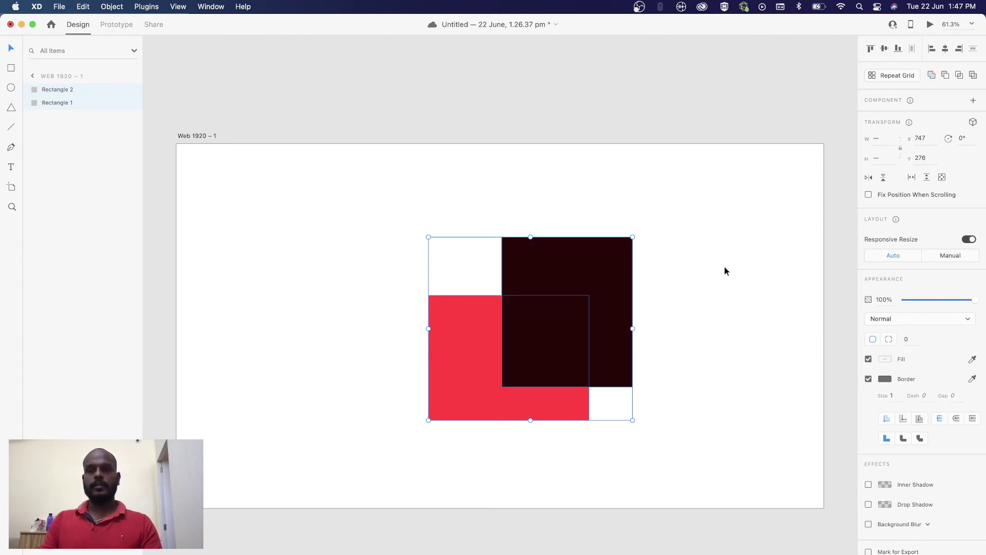
drag(727, 221, 488, 423)
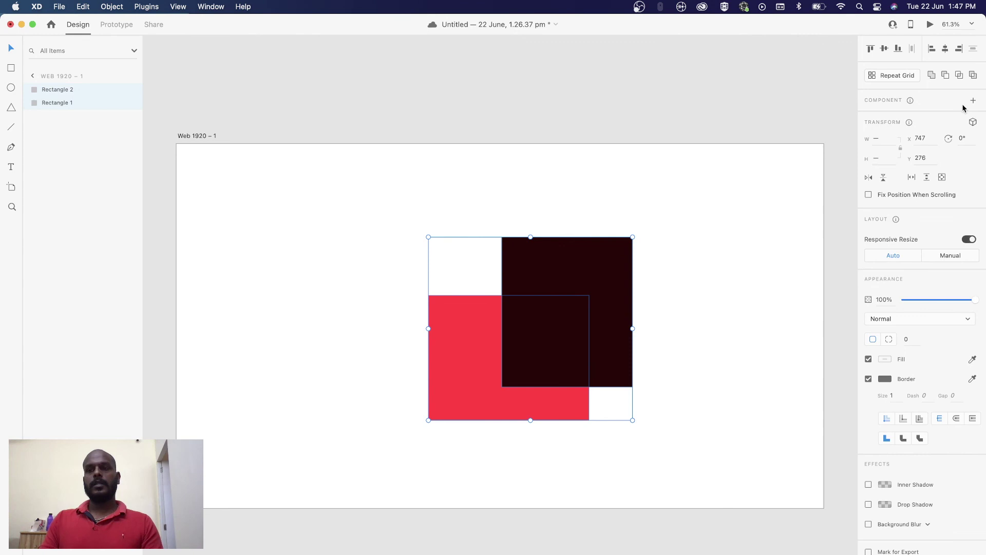
click(946, 76)
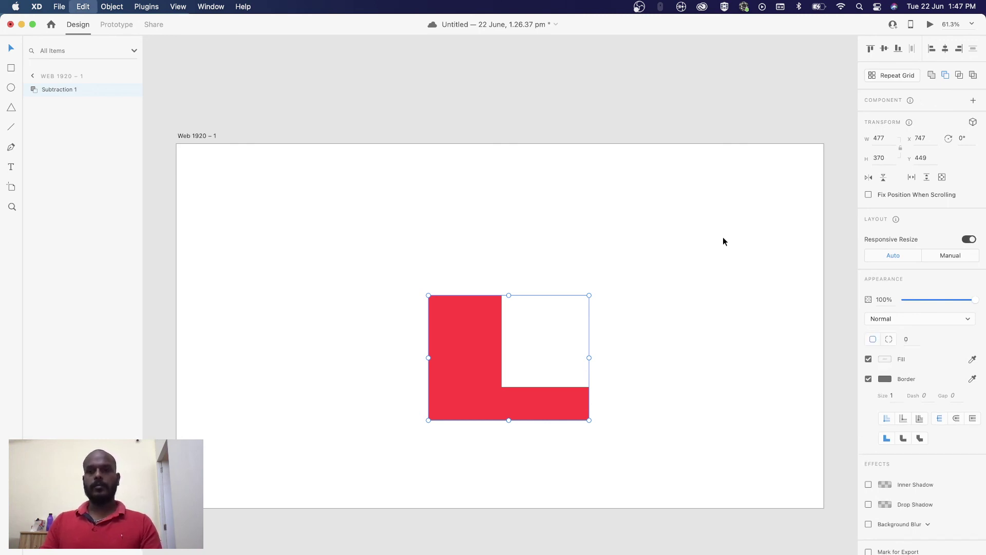
key(super+shift+g)
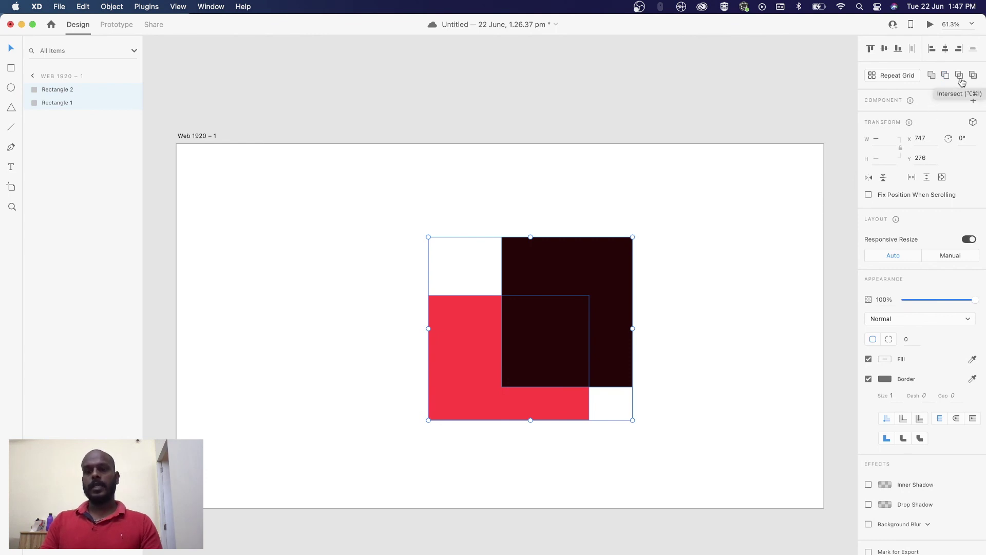
Step: Try Intersect and then Exclude Overlap on the rectangles, undoing each one
click(960, 75)
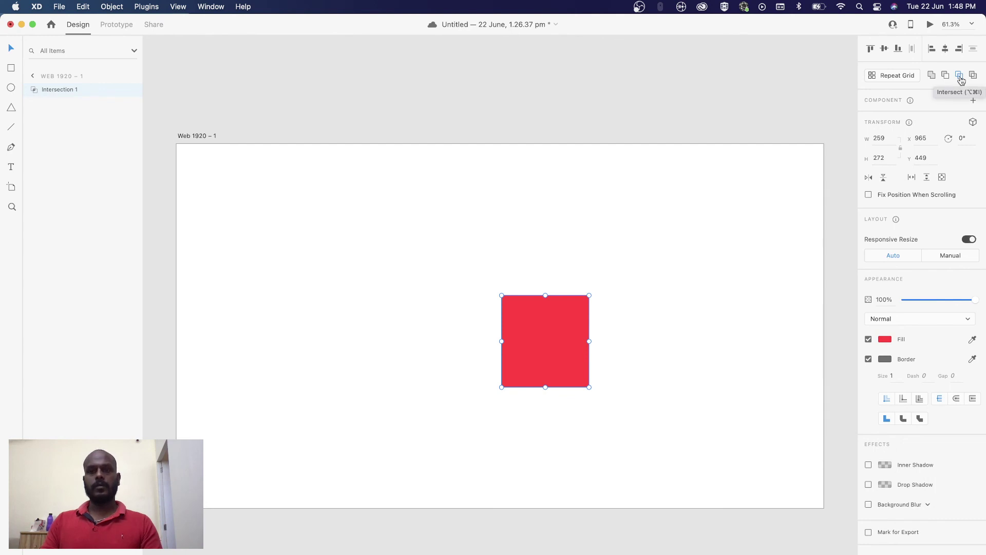
key(super+z)
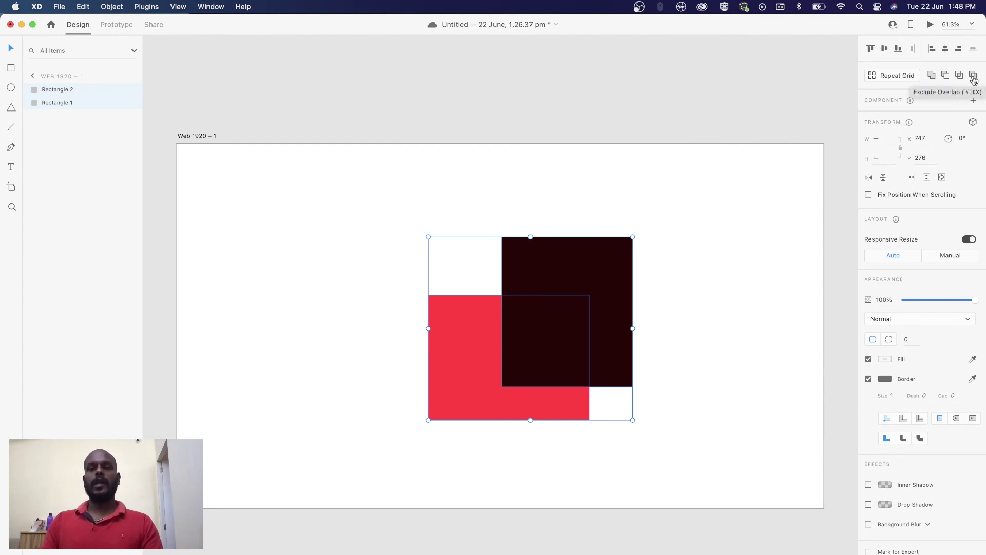
click(974, 74)
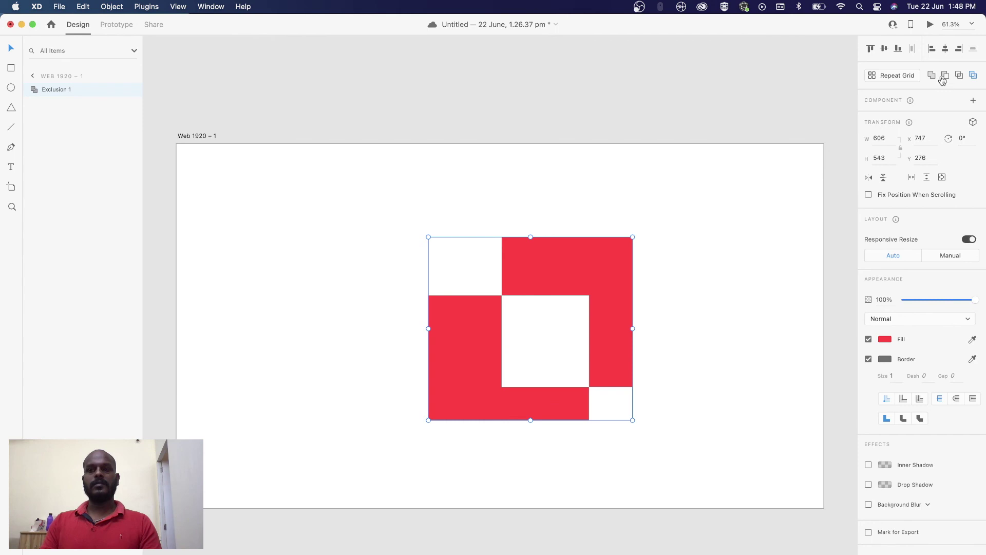
click(715, 290)
click(611, 282)
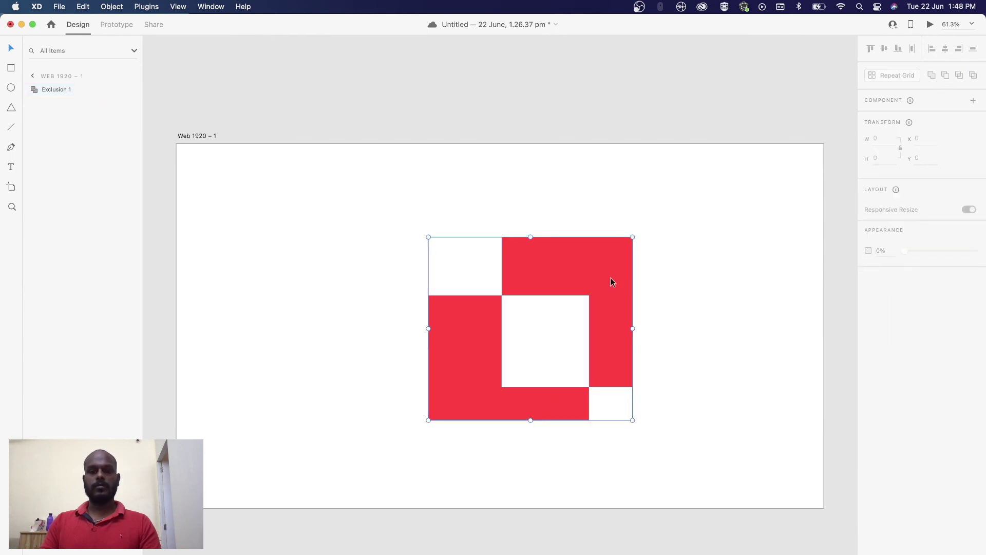
key(super+shift+g)
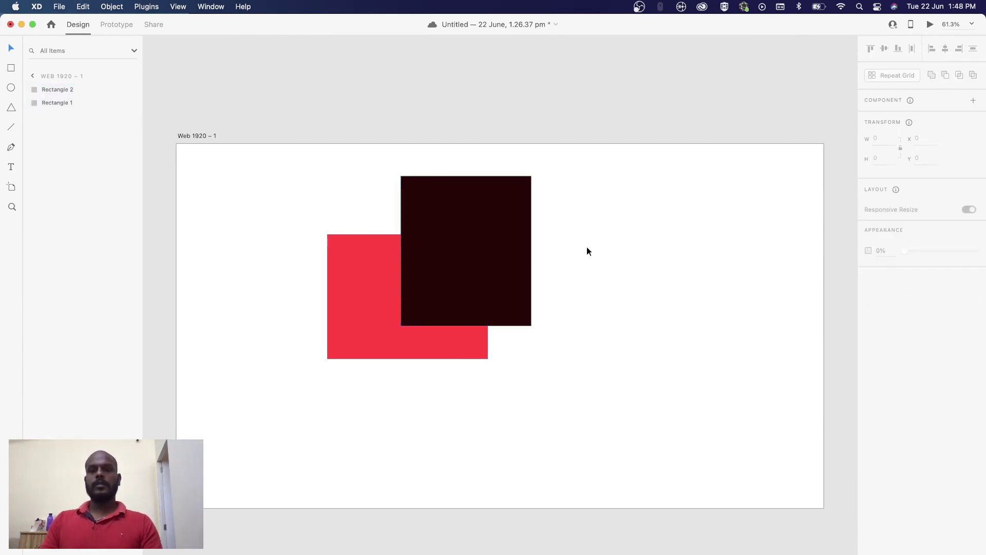
Step: Delete the dark rectangle and centre the red one on the artboard
click(506, 225)
key(Delete)
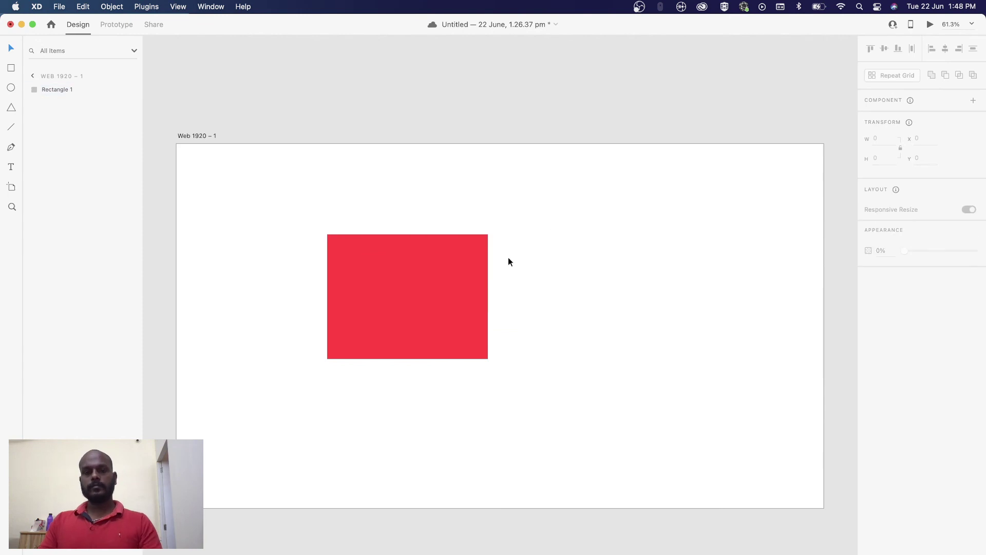
key(super+a)
click(884, 50)
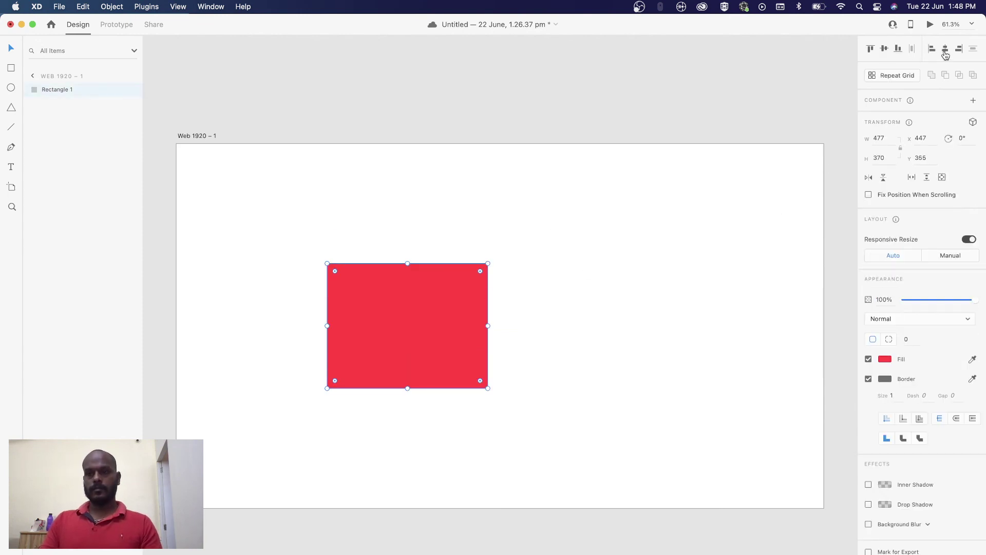
click(946, 51)
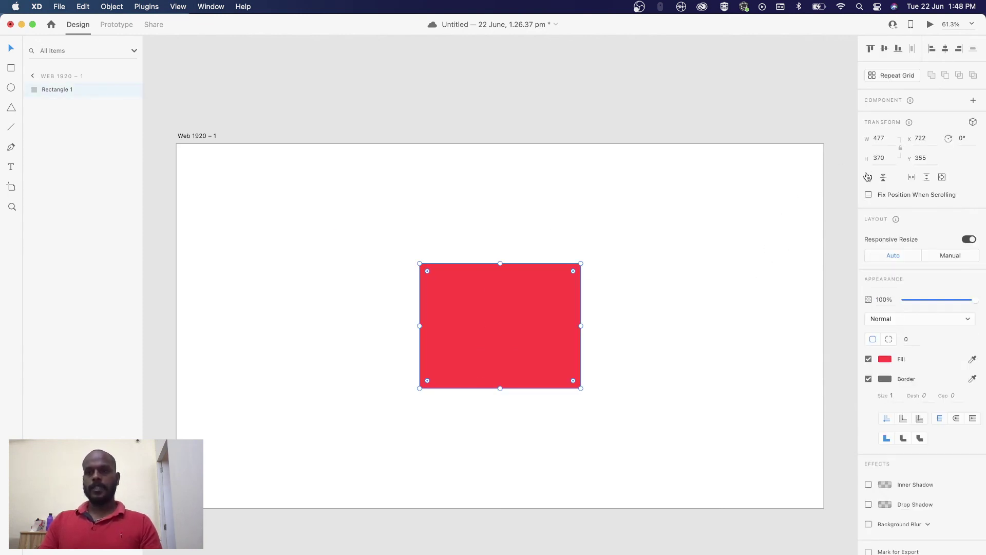
Step: Resize the red rectangle into a 500 × 500 square
click(890, 137)
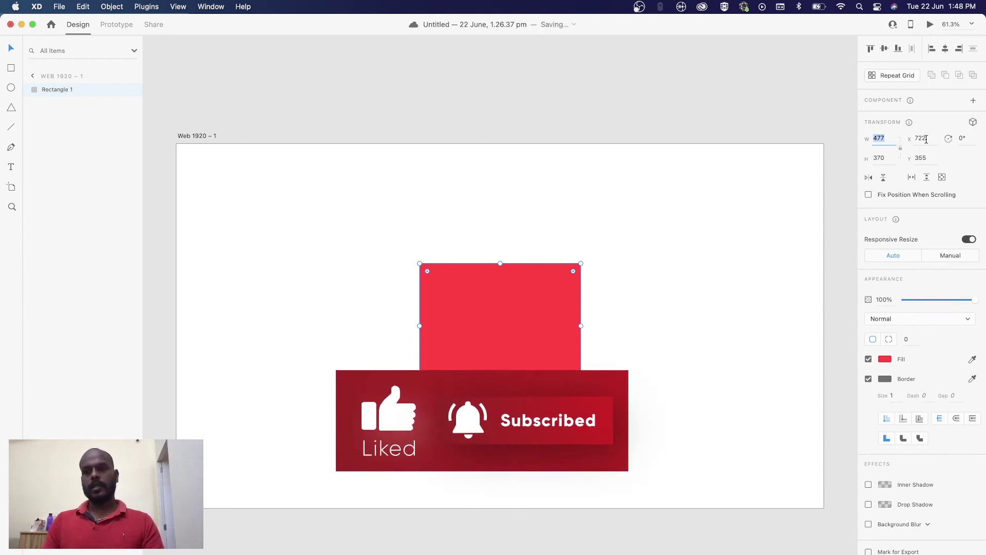
click(928, 142)
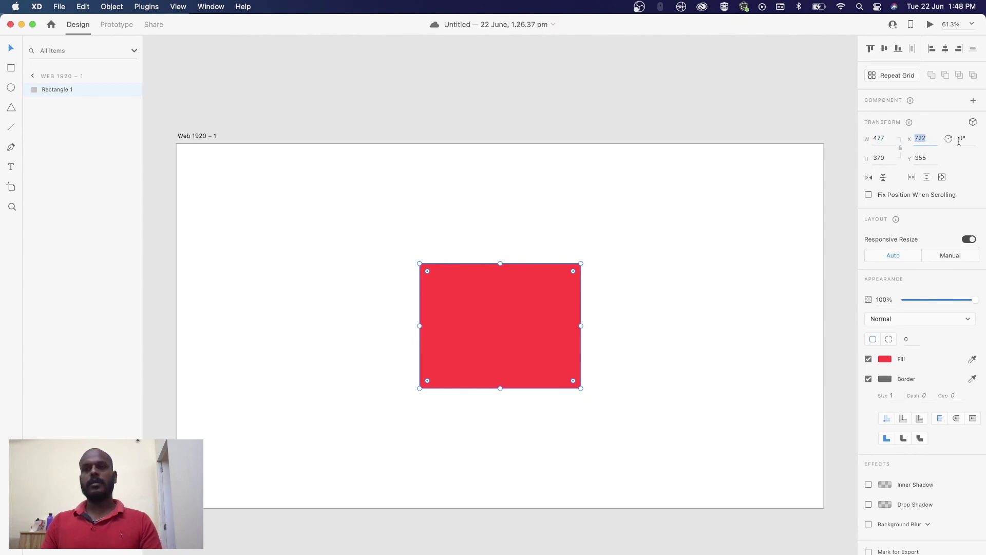
click(540, 284)
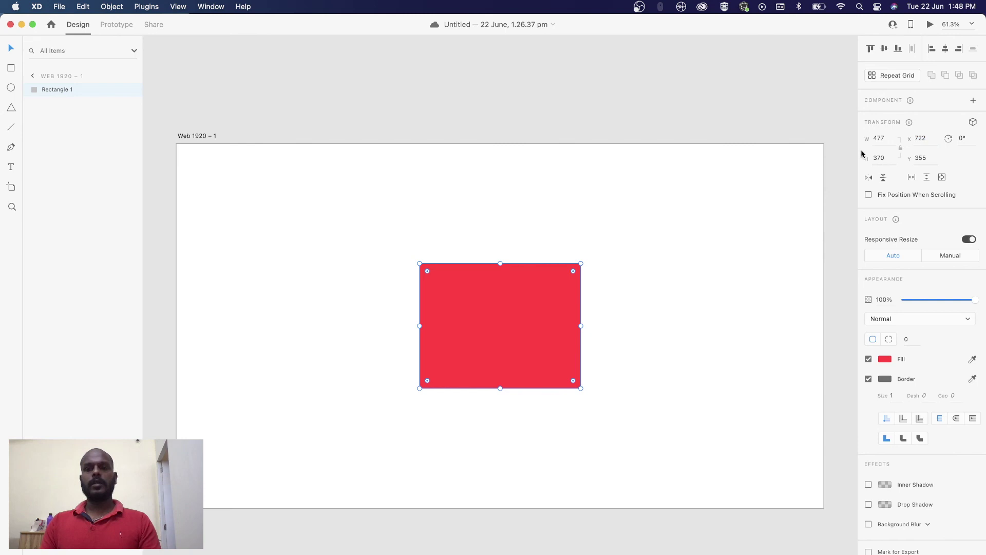
click(881, 139)
text(50)
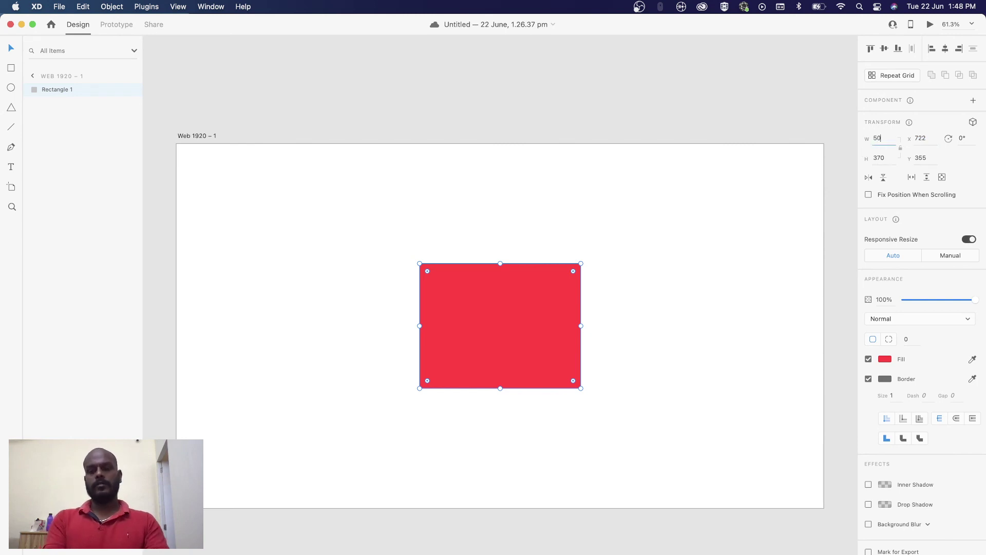
text(0)
key(Tab)
text(5)
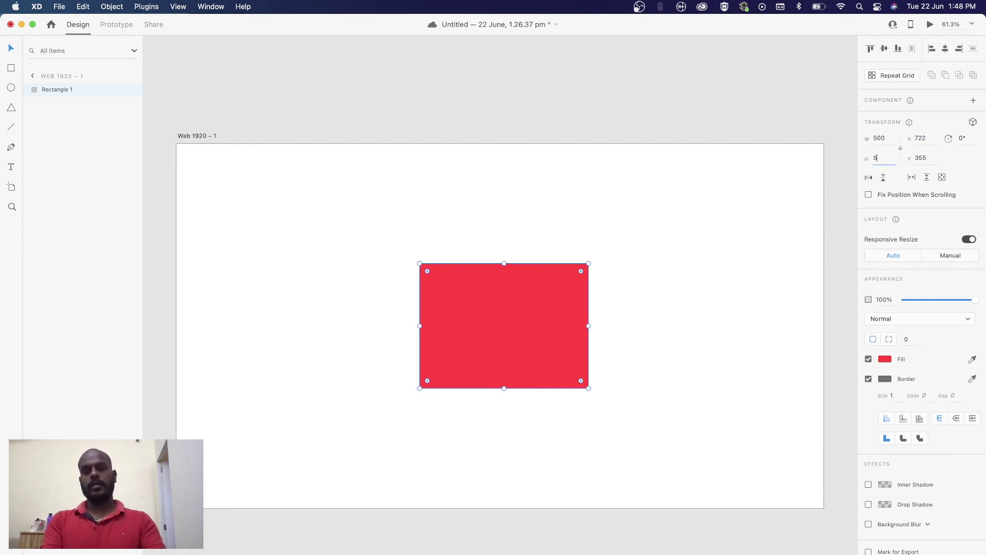
key(Return)
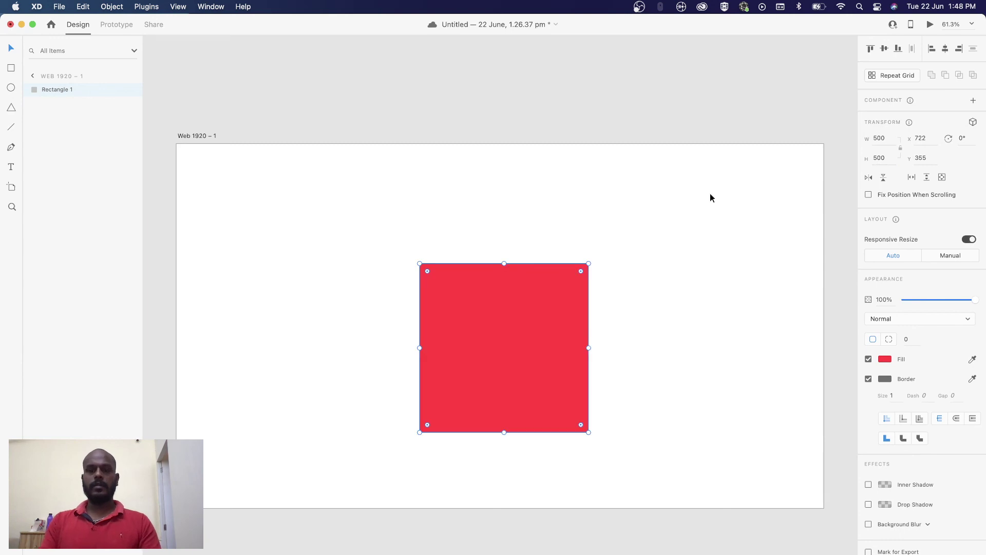
key(Escape)
Step: Stretch the square to 844 wide and re-centre it on the artboard
click(564, 322)
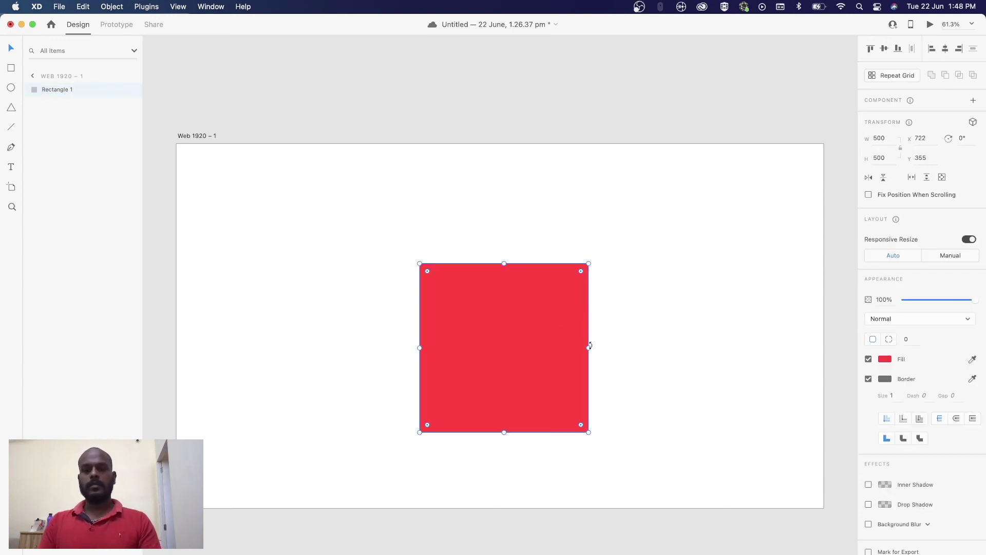
drag(590, 349, 705, 348)
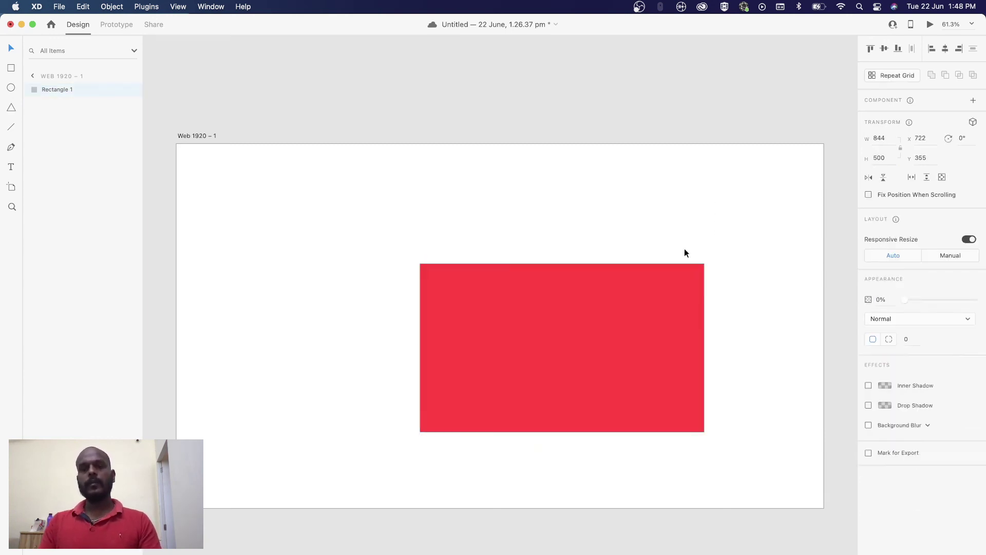
click(886, 49)
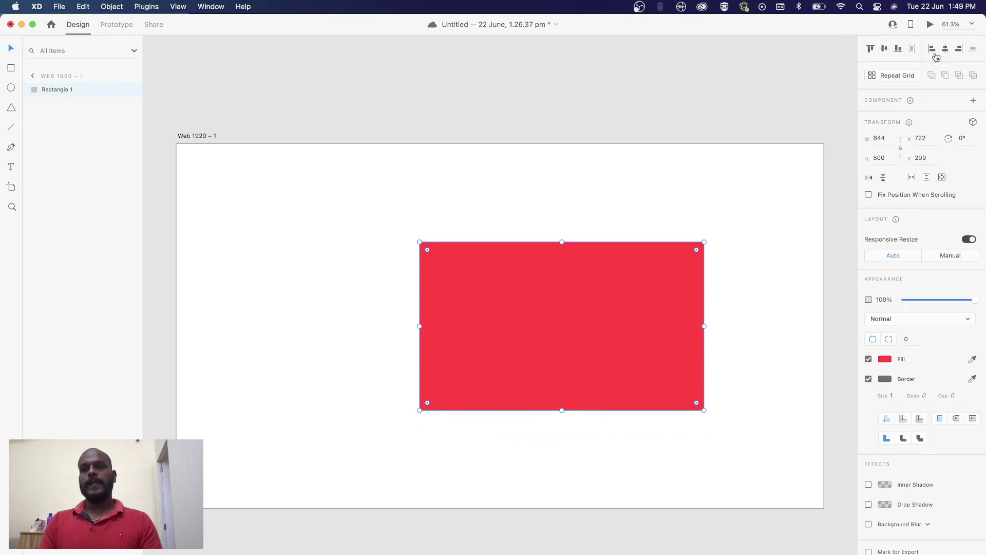
click(946, 49)
click(703, 208)
click(591, 287)
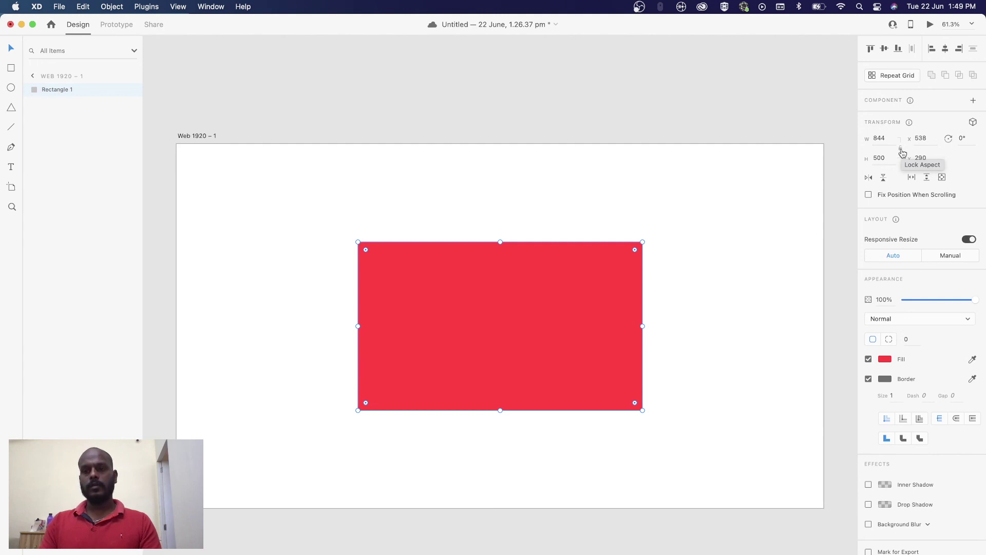
Step: Scale the rectangle proportionally to 1000 × 592 and centre it on the artboard
click(890, 143)
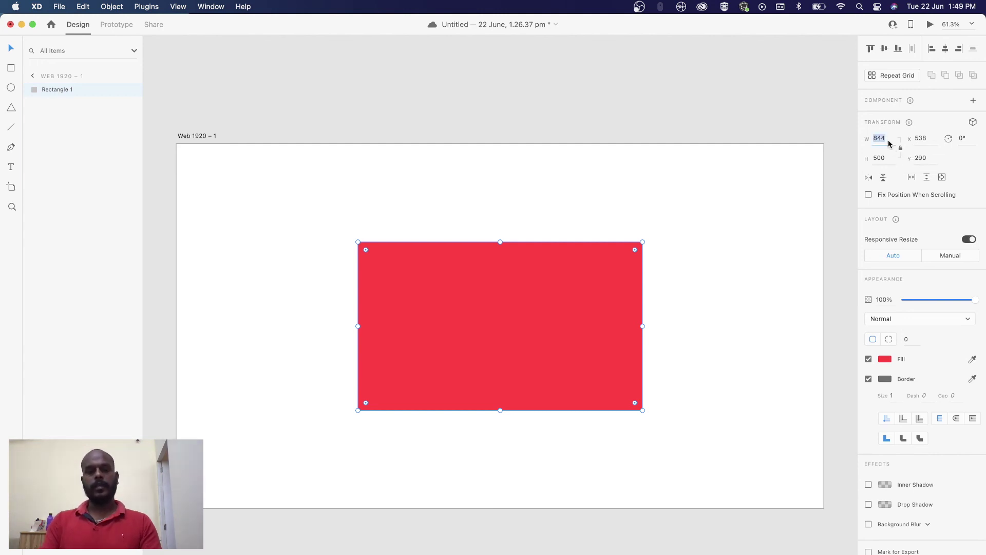
text(1000)
key(Return)
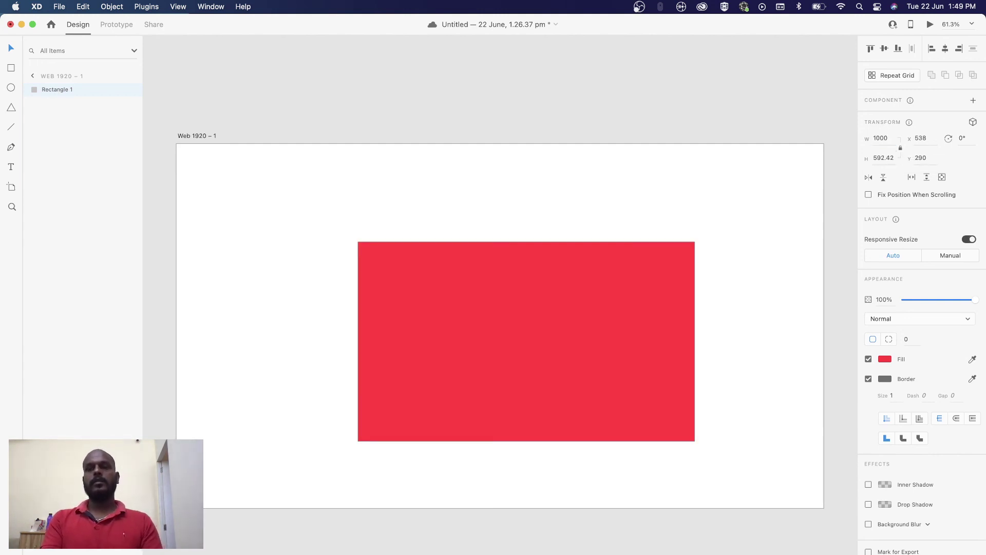
click(775, 332)
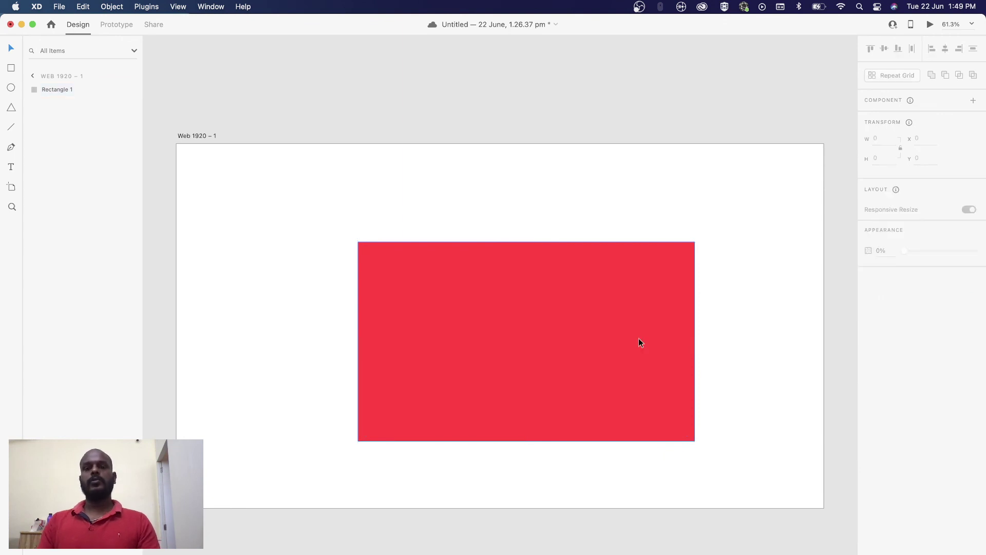
click(603, 342)
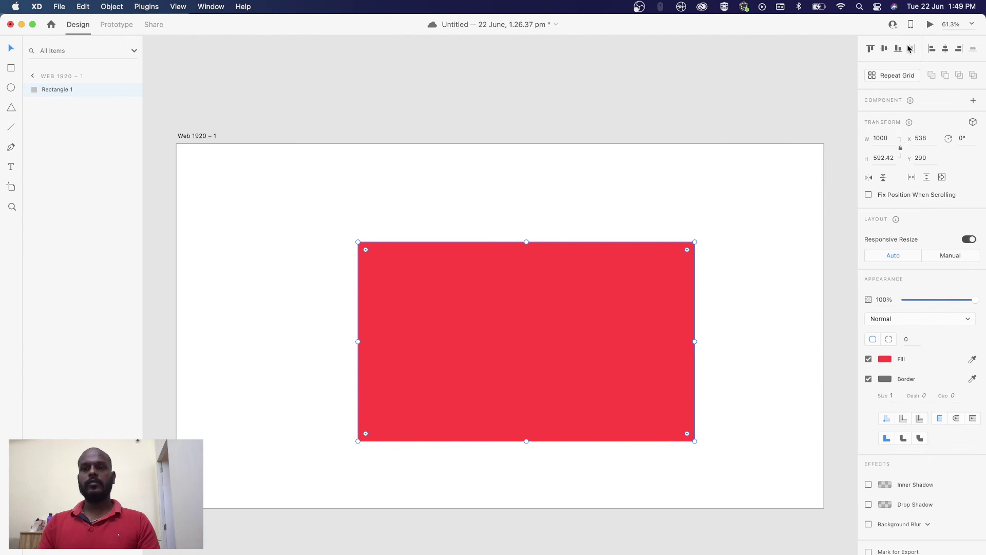
click(885, 49)
click(945, 49)
click(762, 266)
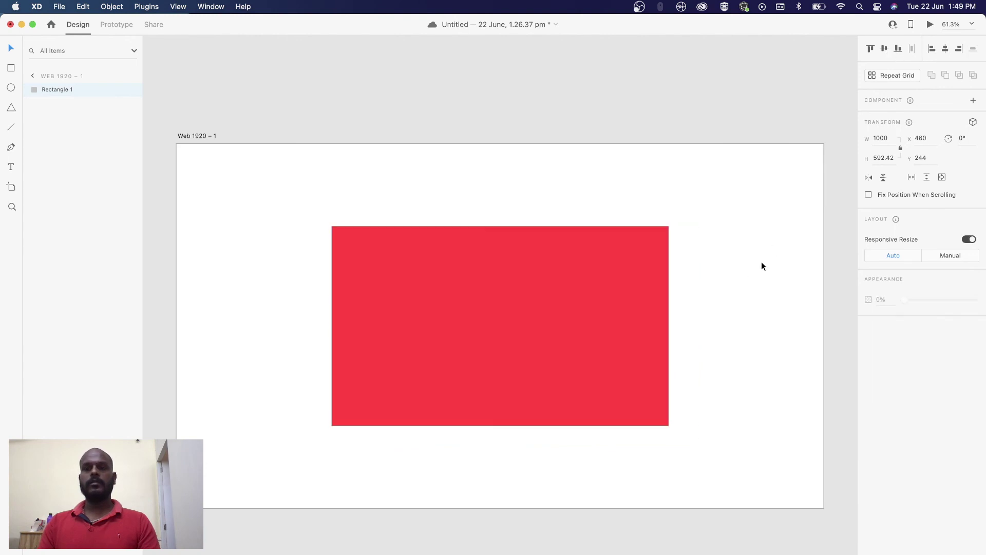
click(574, 292)
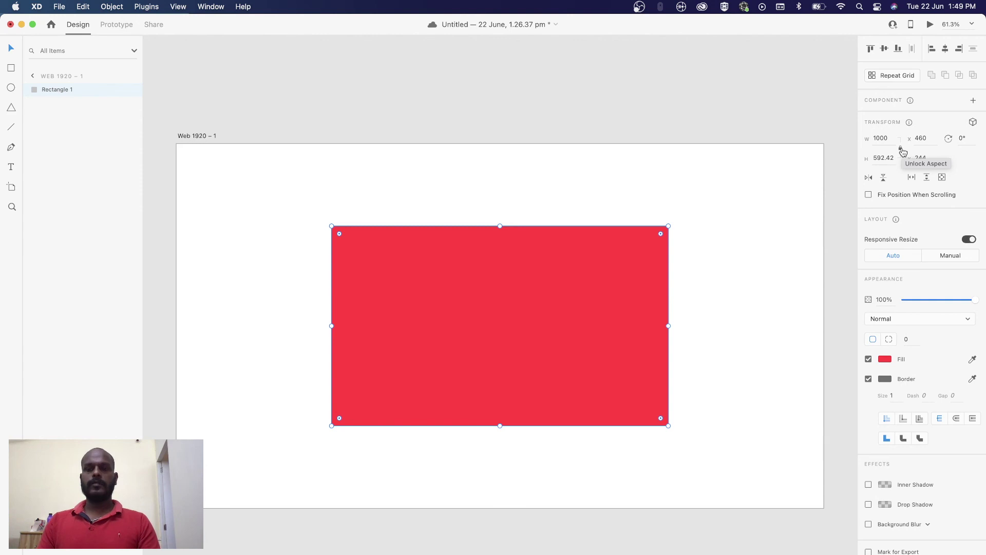
Step: Move the rectangle to X 0, Y 0, drag it inward, and rotate it 45°
click(931, 140)
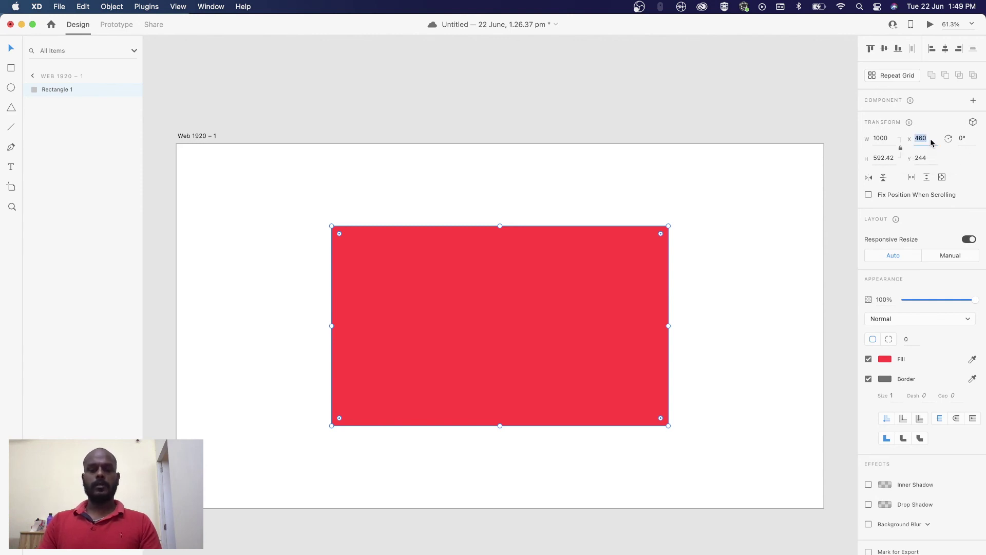
text(0)
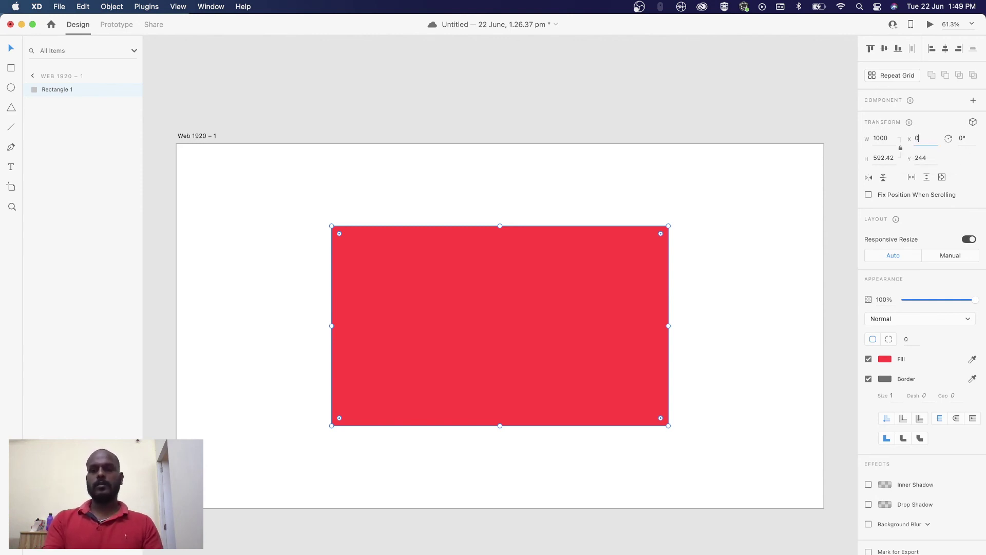
key(Return)
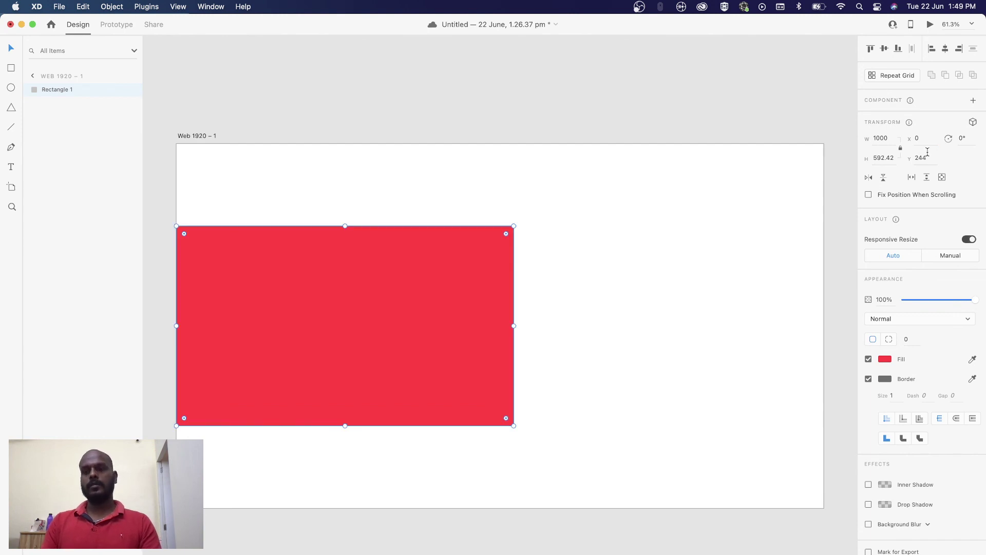
click(924, 157)
text(0)
key(Return)
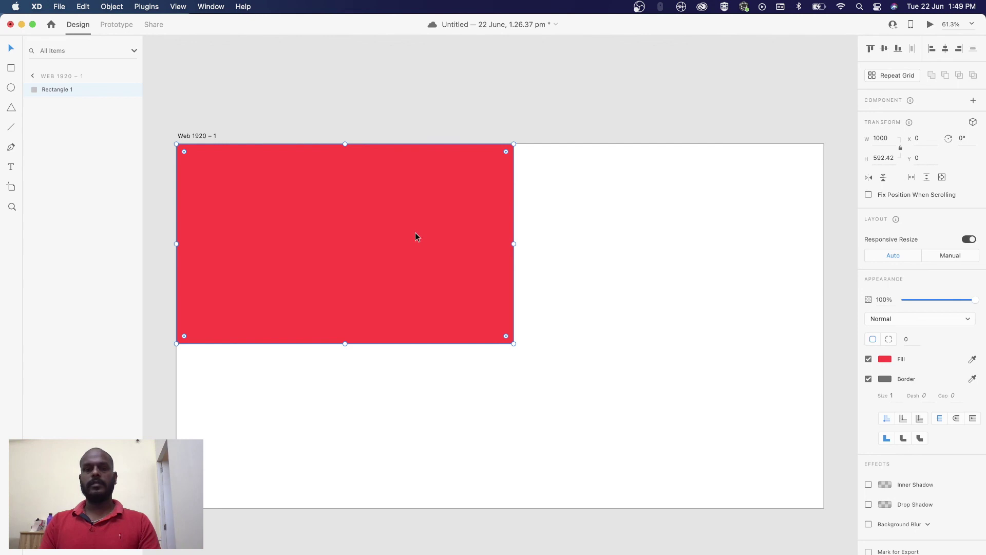
drag(438, 222, 575, 282)
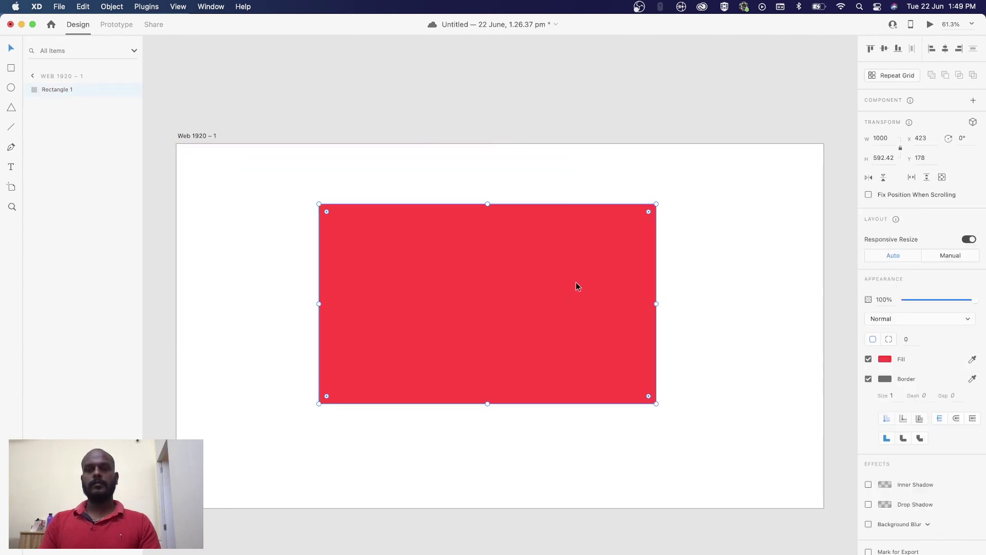
click(964, 138)
text(45)
key(Return)
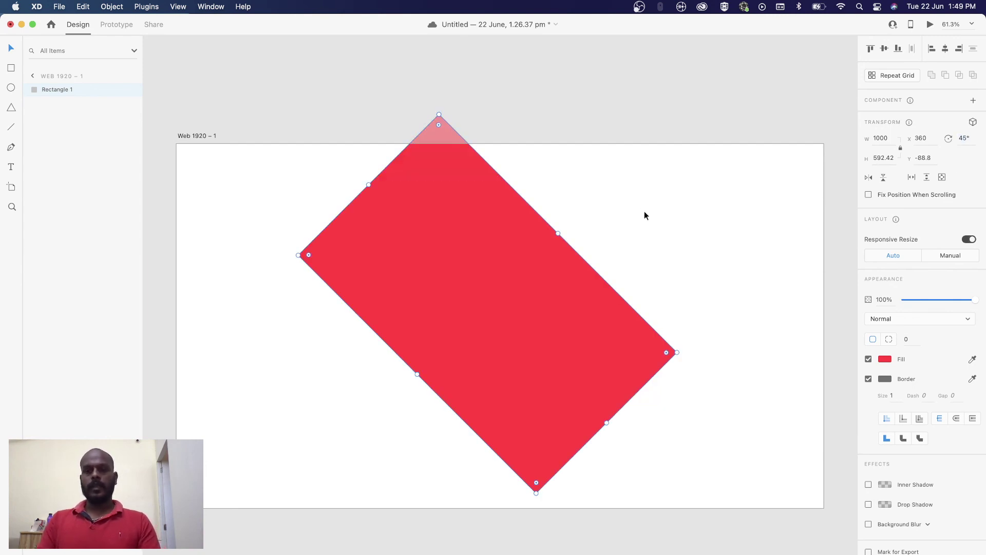
Step: Undo the rectangle's rotation and nudge it slightly left and down
key(super+z)
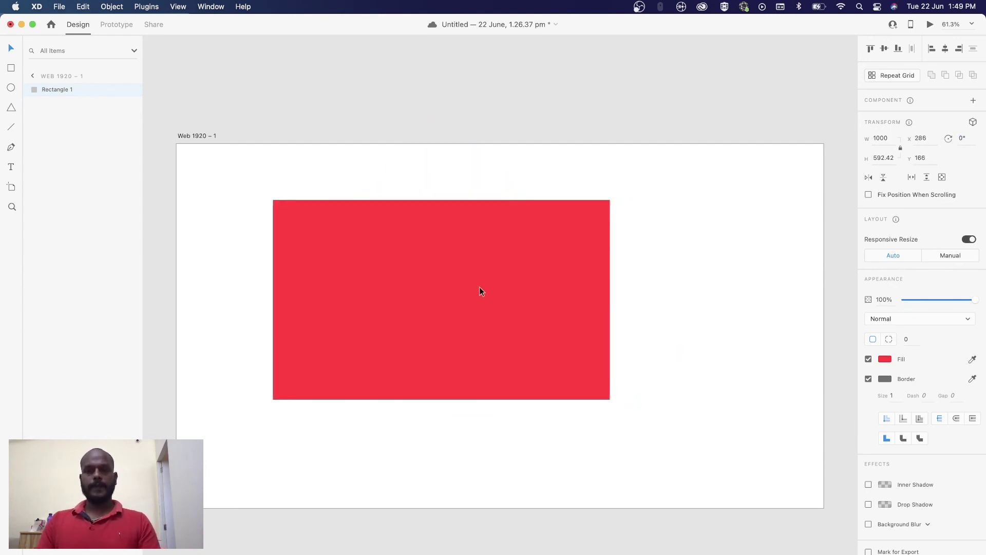
drag(479, 291, 465, 295)
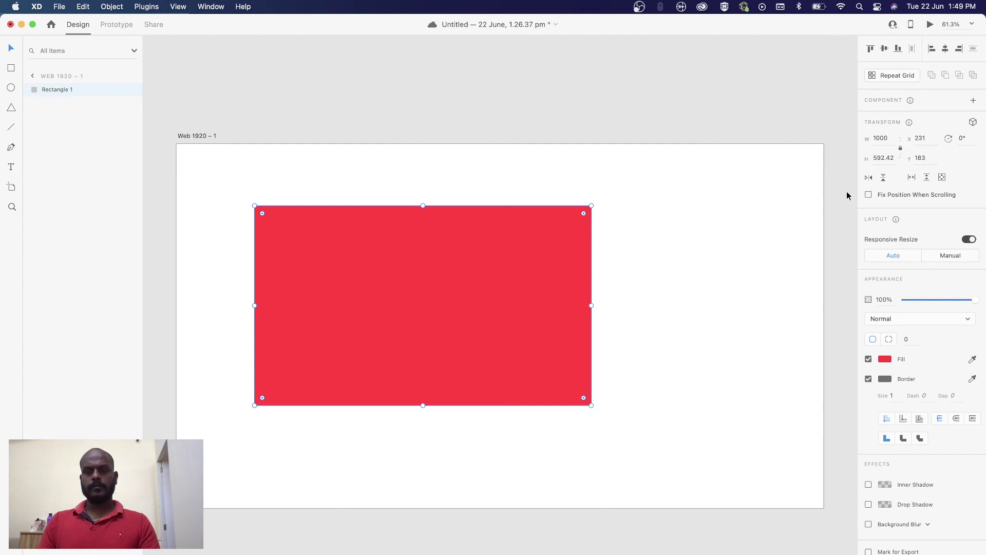
key(Escape)
Step: Shrink the rectangle to about 464 × 274 and place it lower left of centre
click(538, 254)
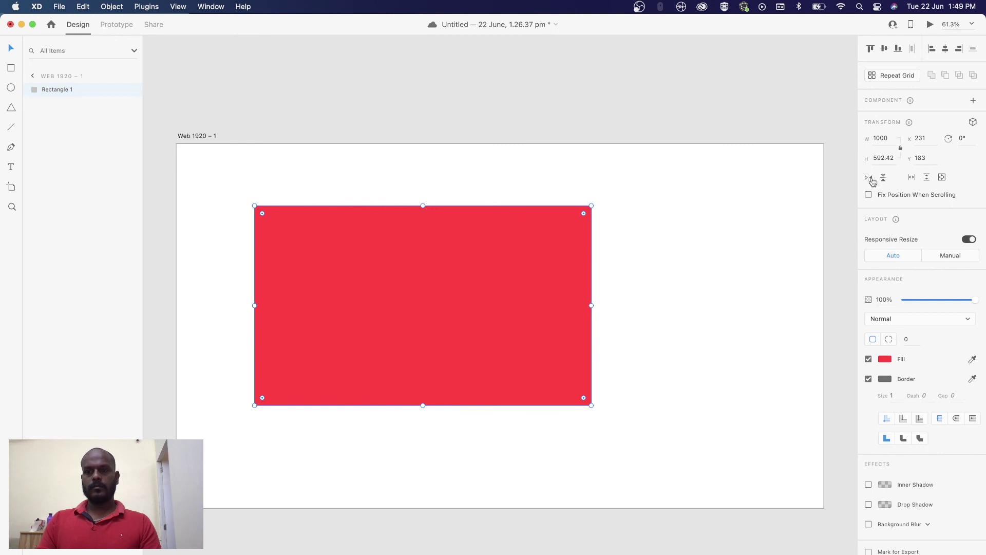
drag(517, 254, 485, 257)
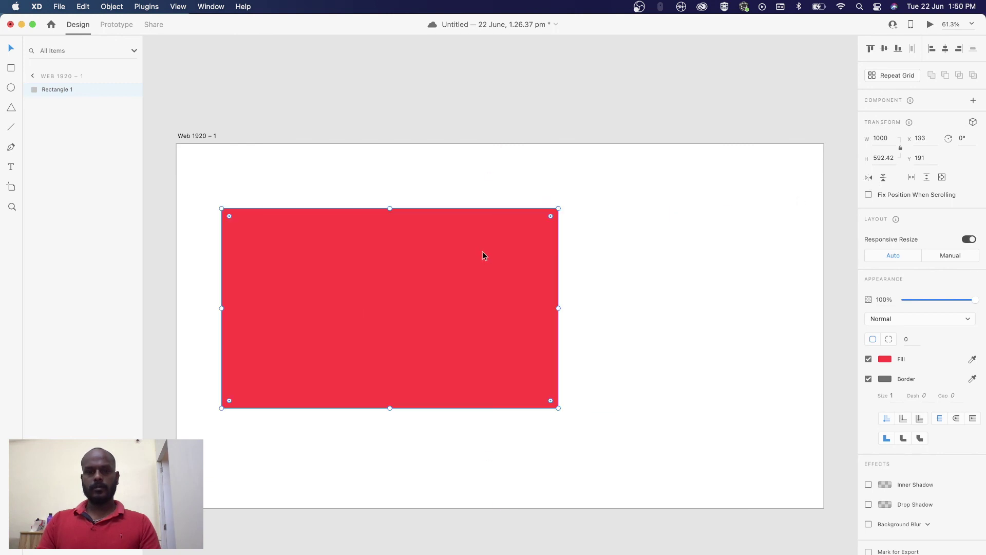
drag(557, 307, 378, 308)
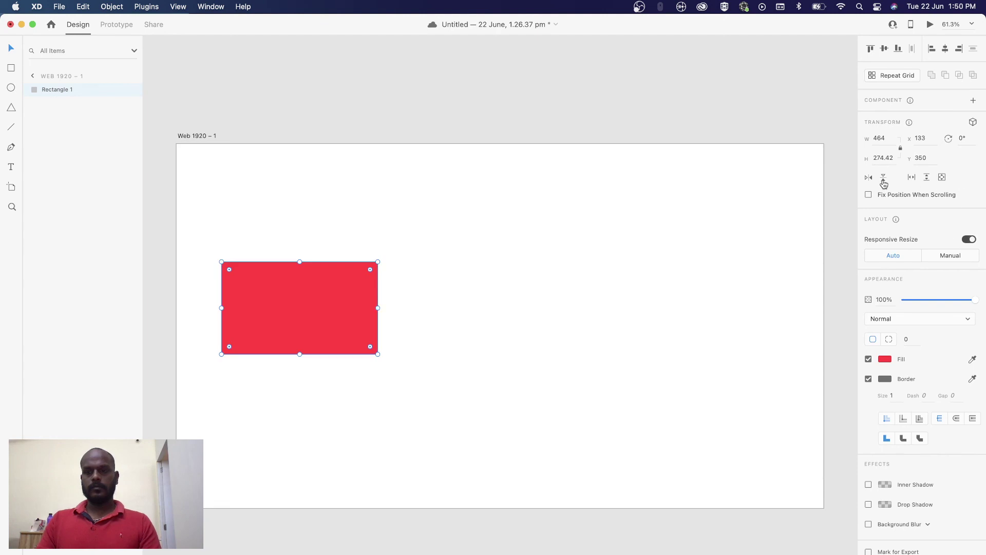
mouse_move(328, 302)
mouse_down()
mouse_move(397, 311)
mouse_move(381, 323)
mouse_up()
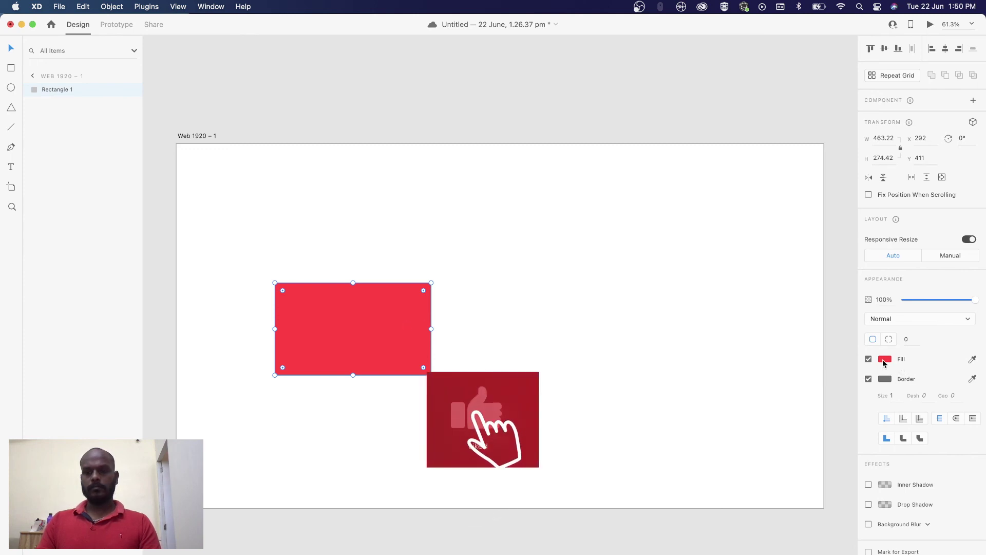
Step: Change the rectangle's fill from solid red to a darkened red angular gradient
click(884, 359)
click(770, 293)
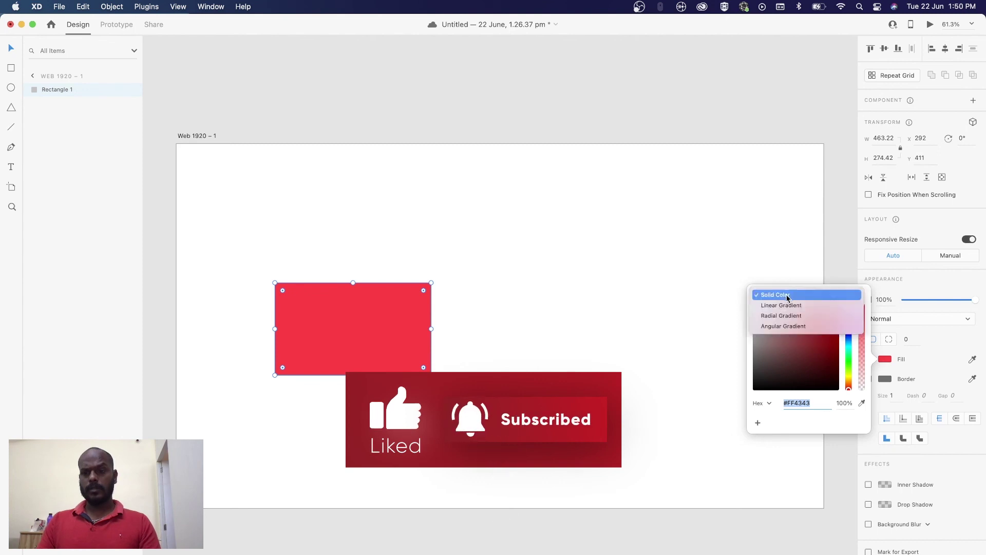
click(781, 305)
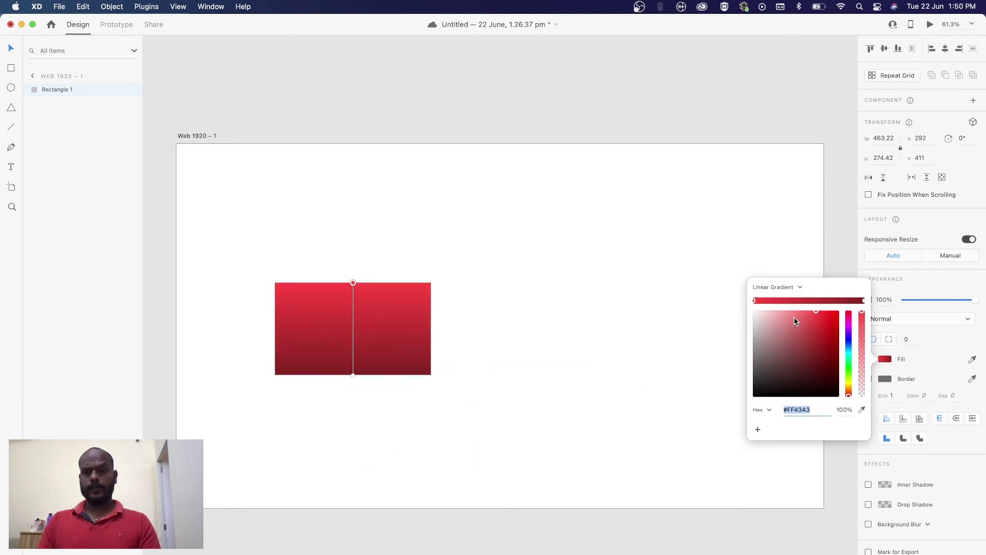
drag(790, 371, 793, 375)
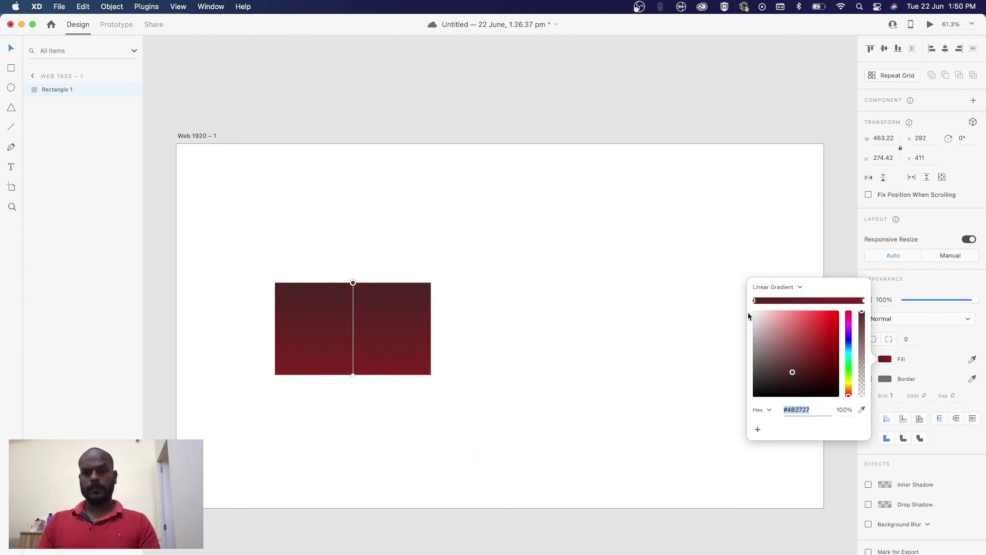
click(790, 296)
click(790, 306)
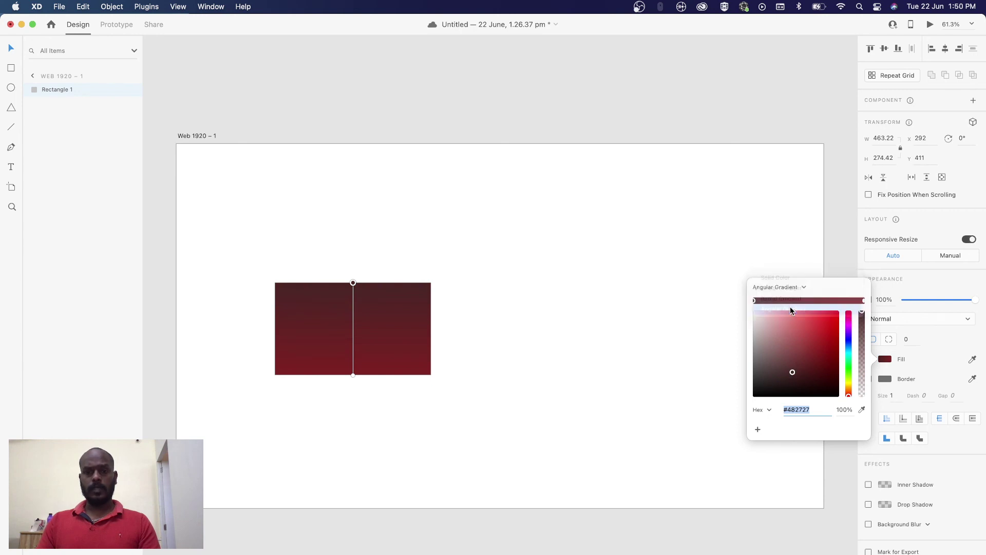
click(784, 227)
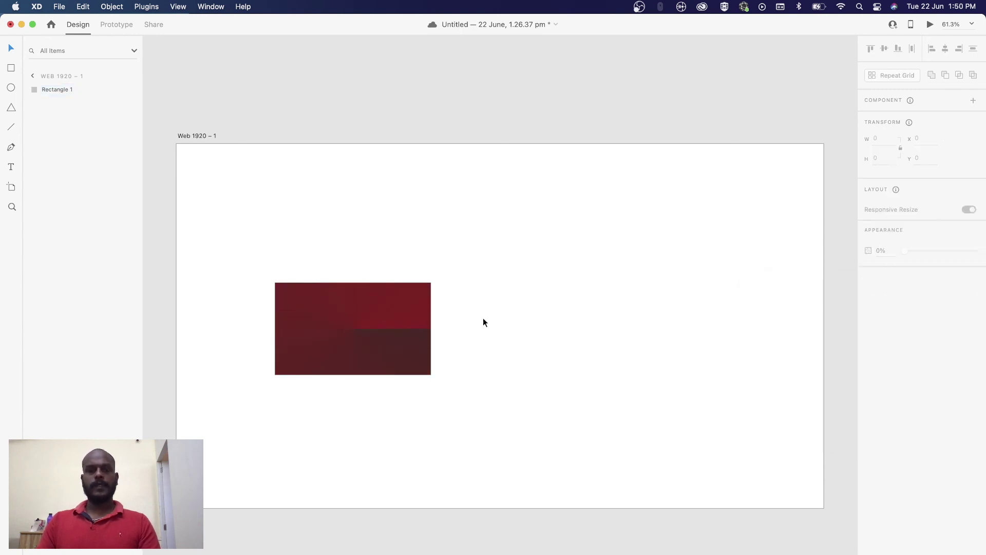
click(358, 327)
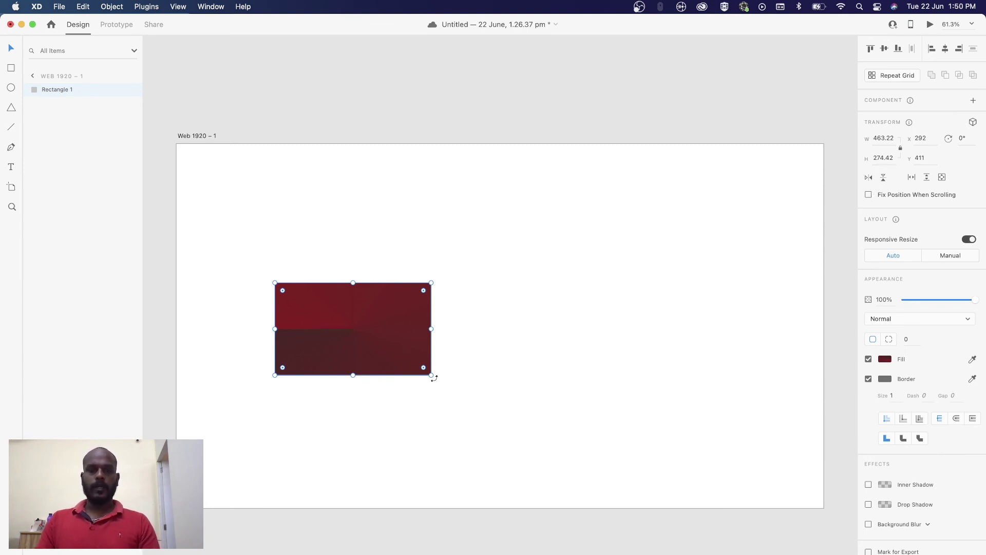
Step: Rotate the gradient rectangle 90 degrees to -270° so it stands tall
drag(433, 377, 411, 199)
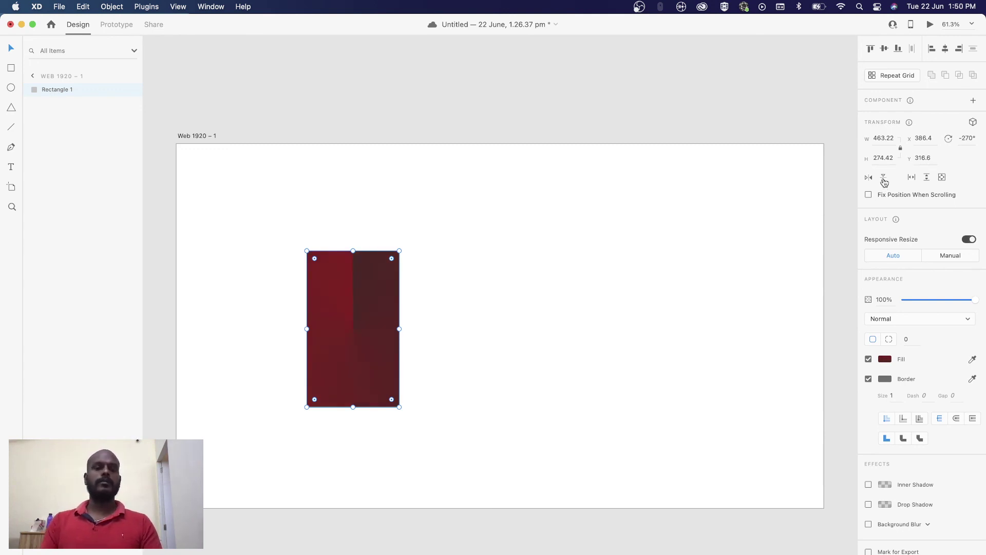
click(485, 328)
click(390, 315)
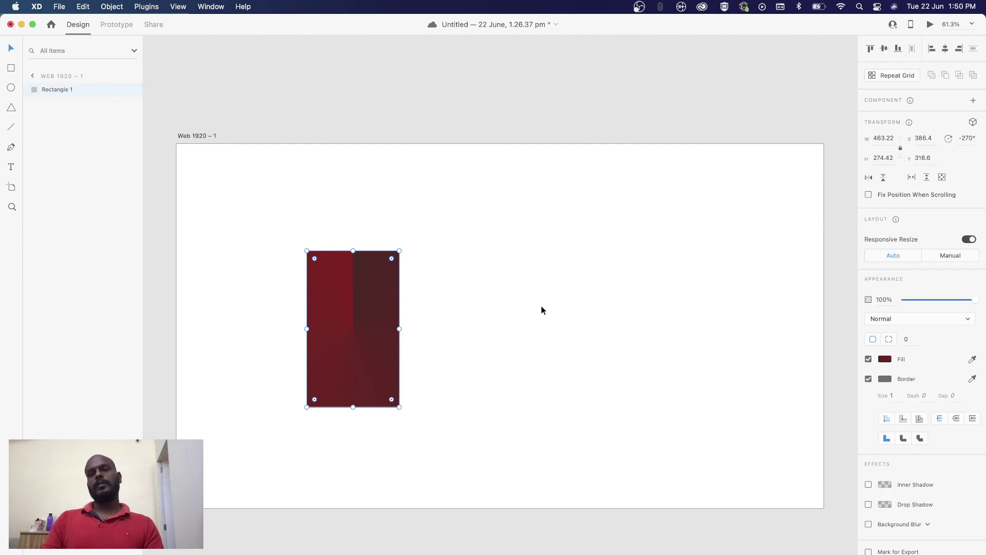
click(406, 313)
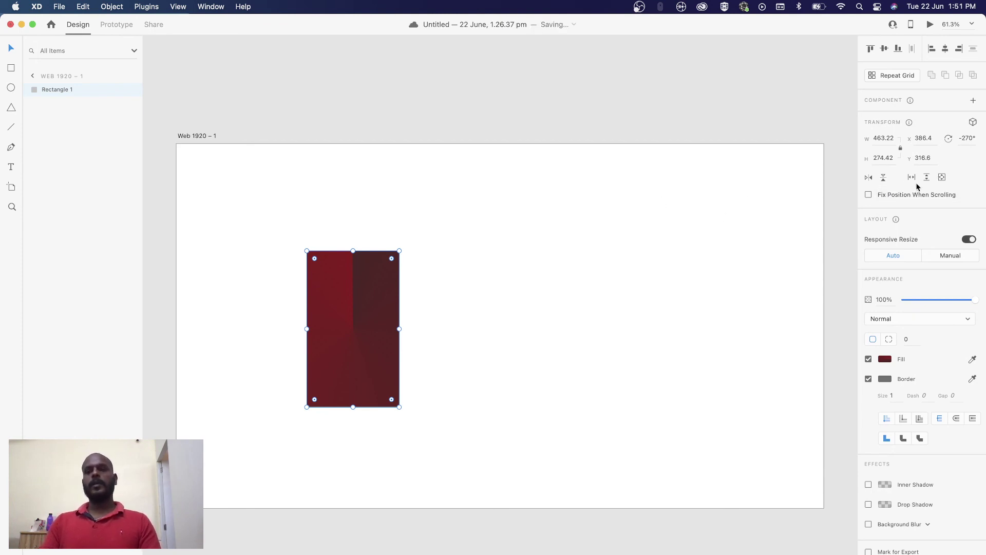
click(661, 243)
click(335, 323)
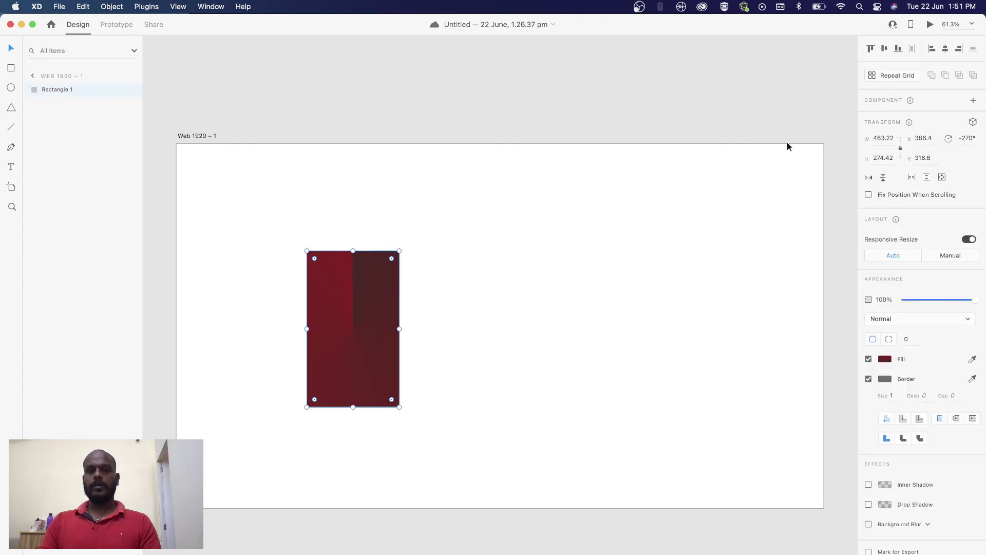
Step: Align the rectangle to the artboard's middle and centre, then try 67% opacity
click(885, 49)
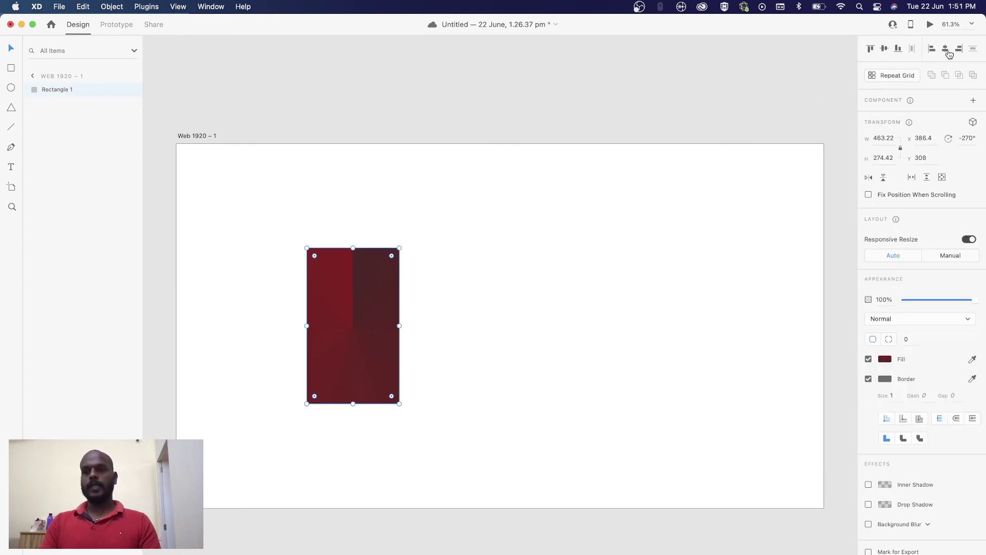
click(946, 49)
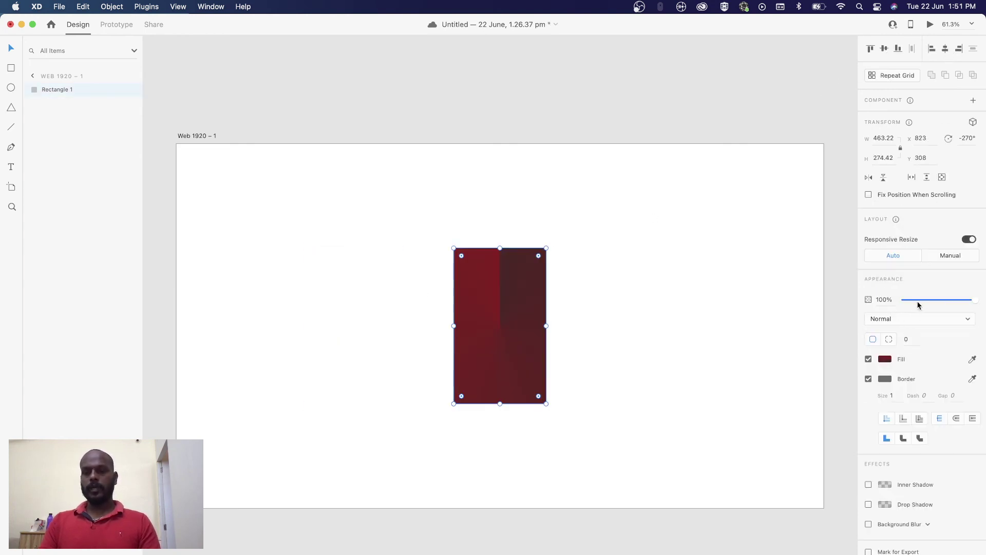
mouse_move(972, 299)
mouse_down()
mouse_move(916, 299)
mouse_move(976, 302)
mouse_up()
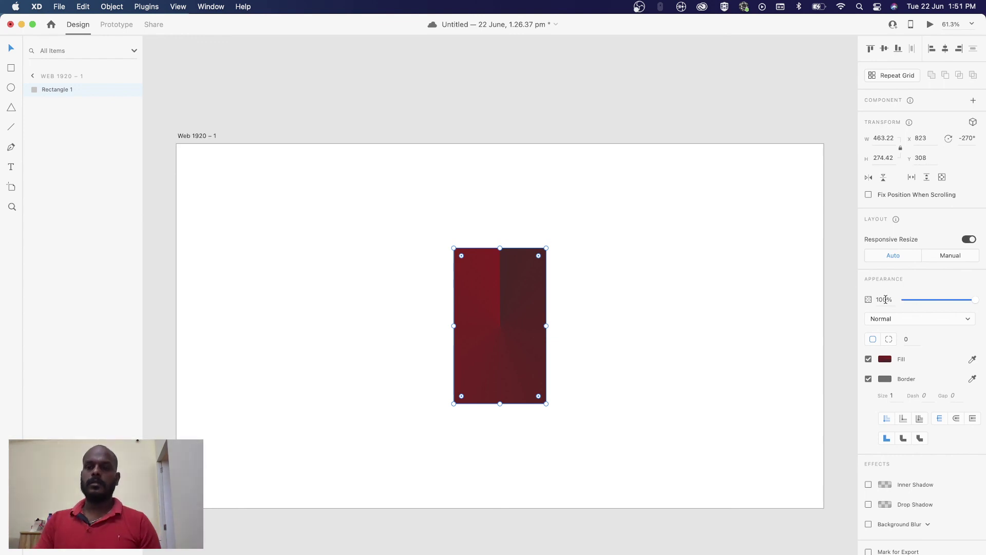
double_click(884, 300)
text(67)
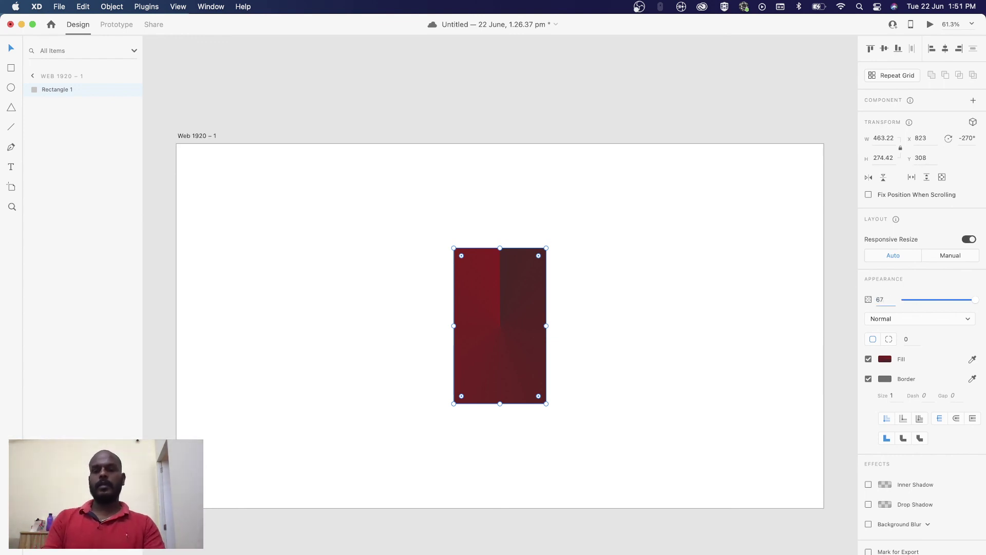
click(918, 317)
click(824, 307)
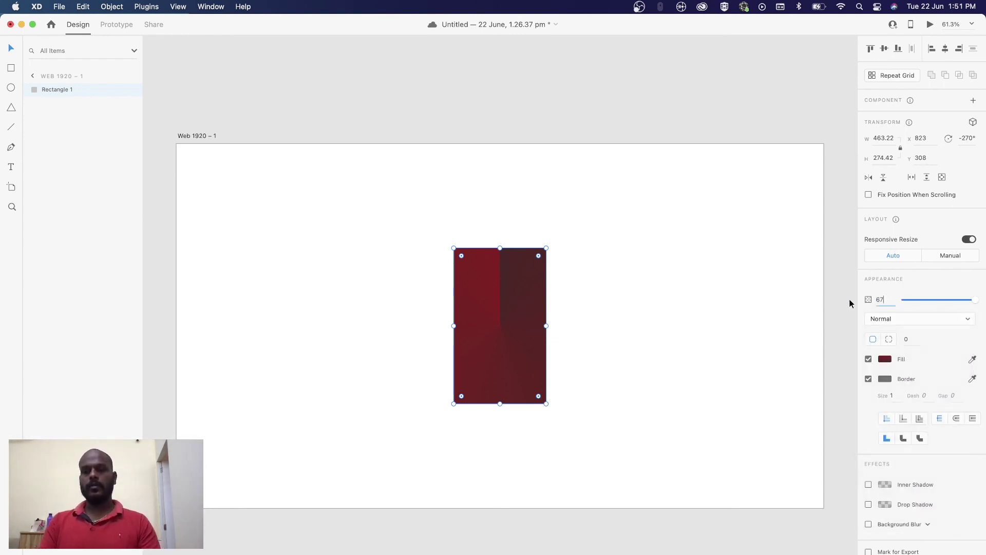
Step: Keep the Normal blend mode and restore the rectangle's opacity to 100%
click(759, 290)
click(493, 301)
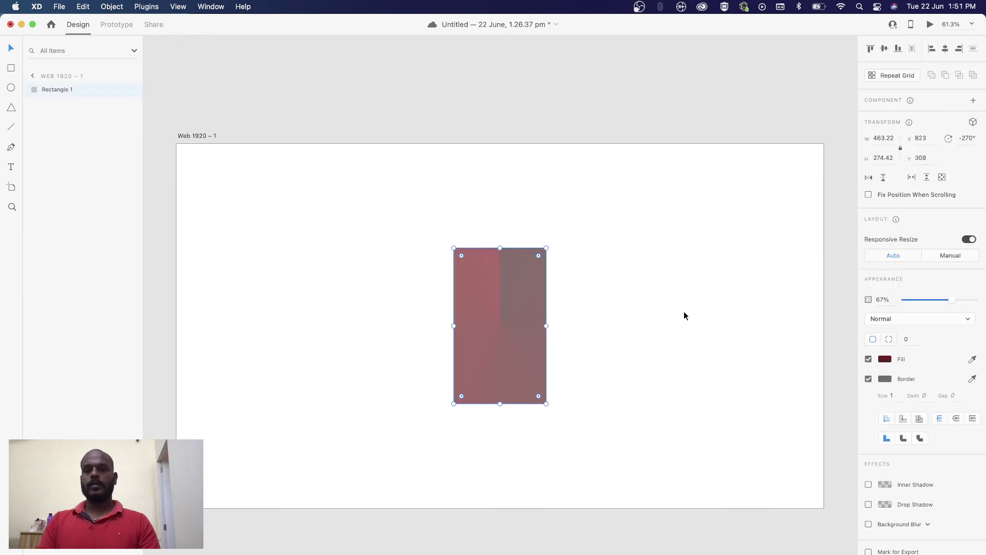
click(900, 318)
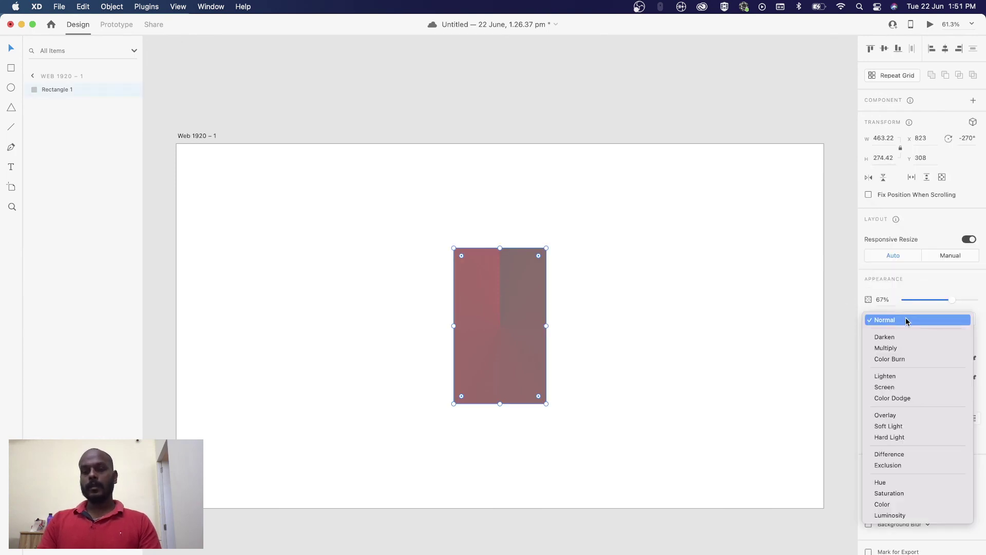
click(653, 301)
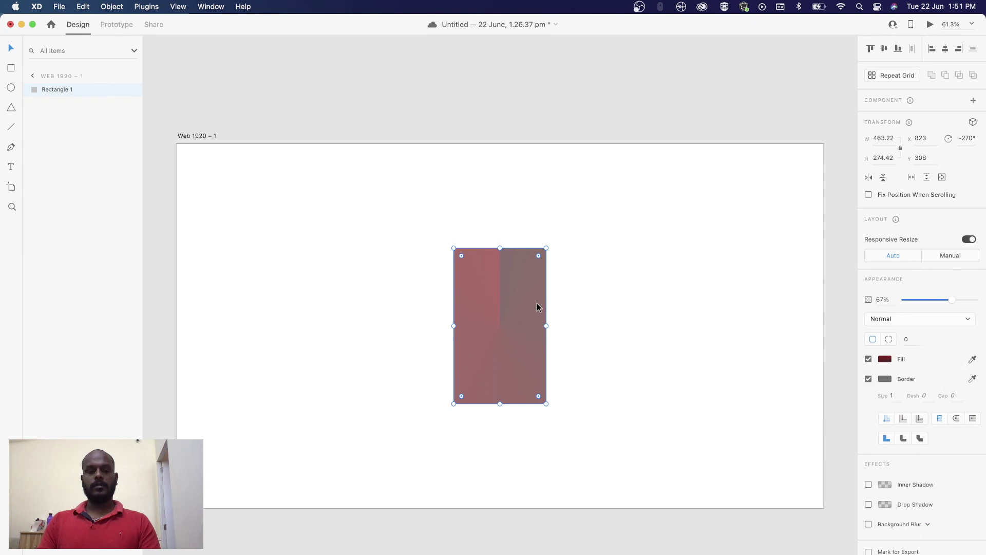
key(0)
click(640, 296)
click(526, 293)
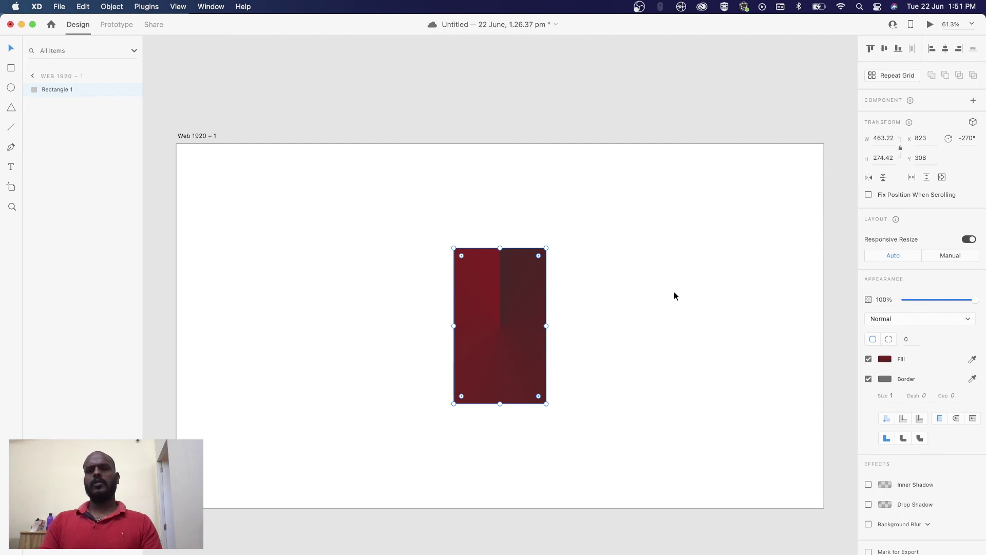
click(880, 319)
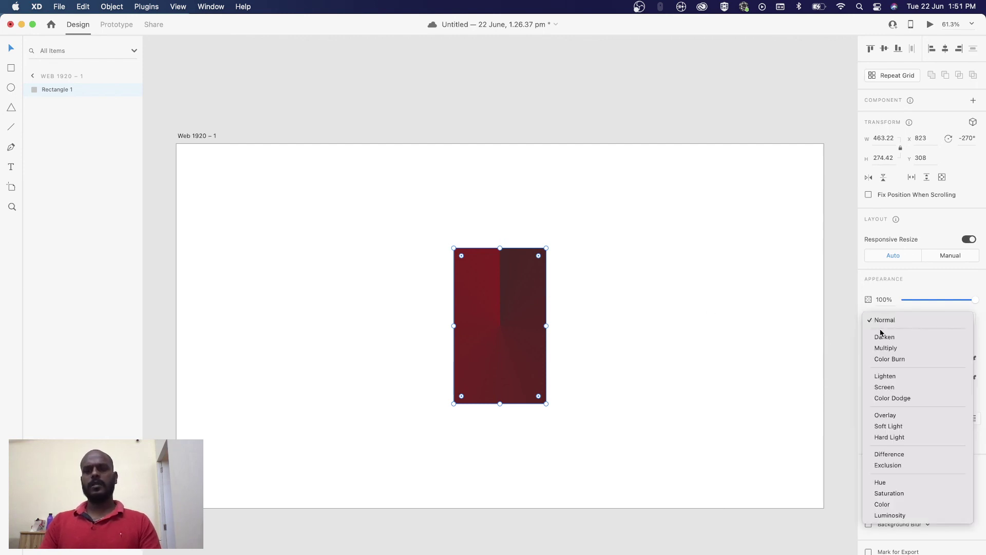
click(648, 301)
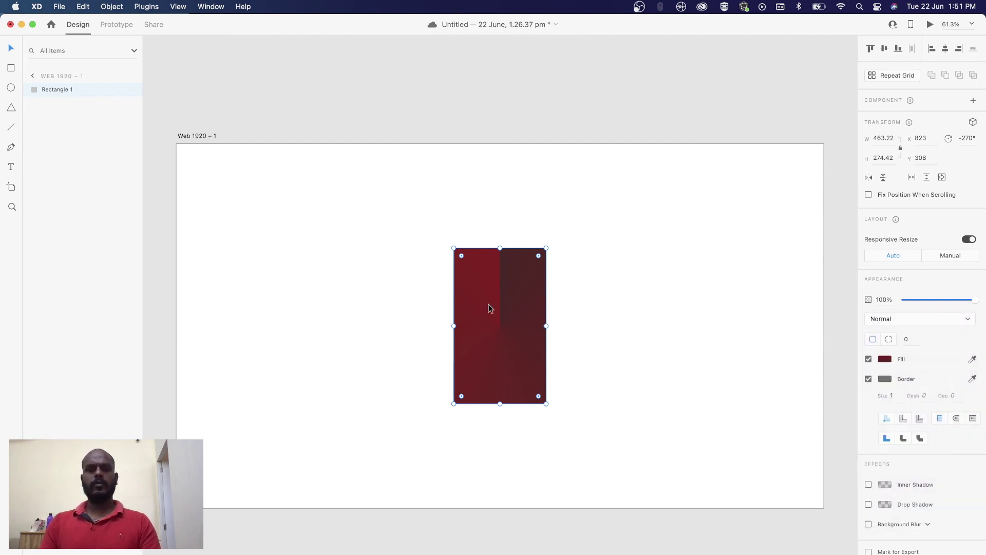
key(super+d)
drag(508, 306, 530, 333)
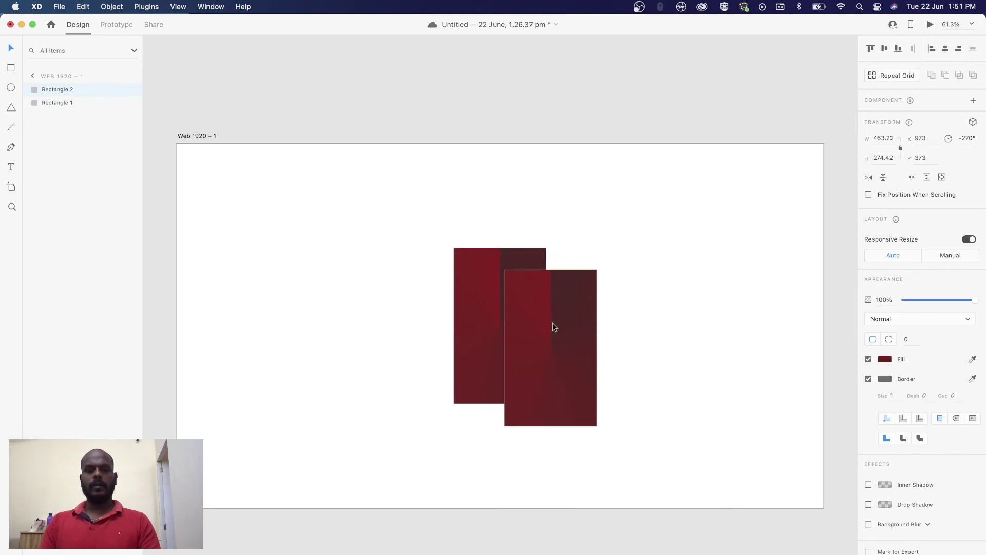
click(604, 301)
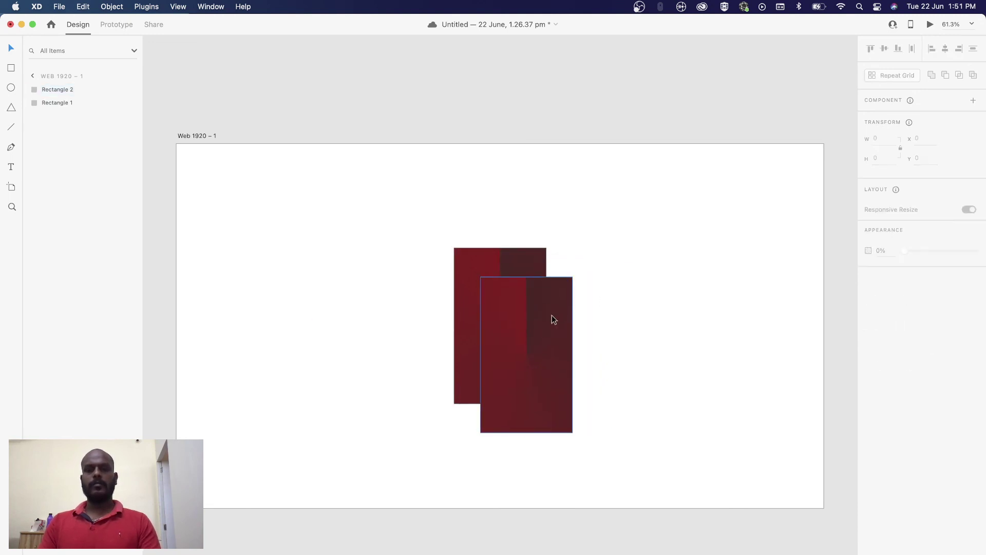
click(551, 315)
click(925, 315)
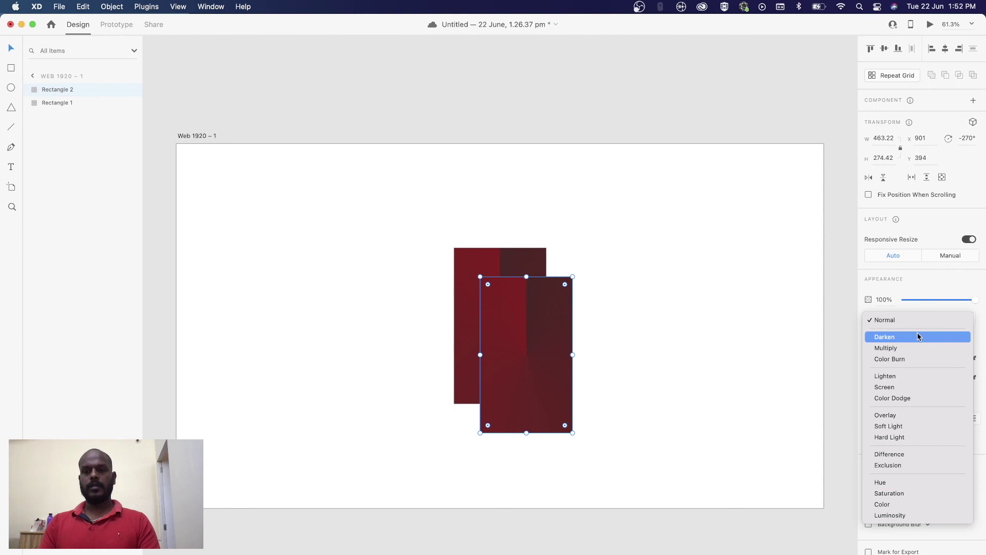
click(918, 334)
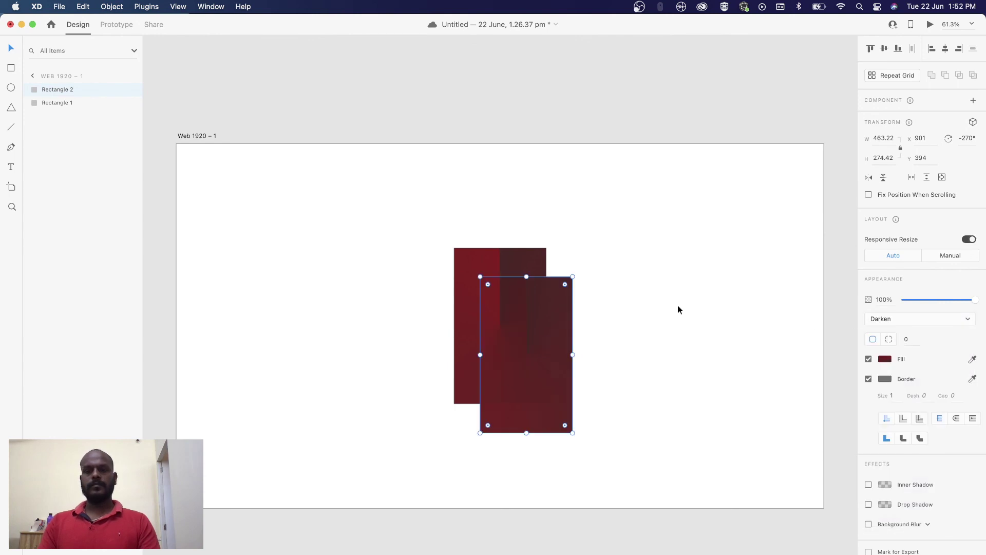
click(925, 322)
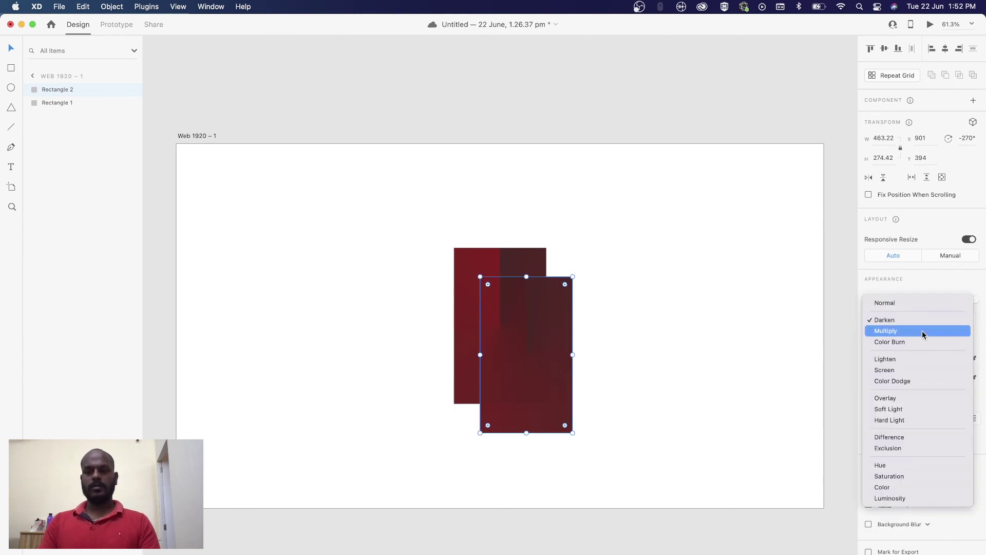
click(923, 331)
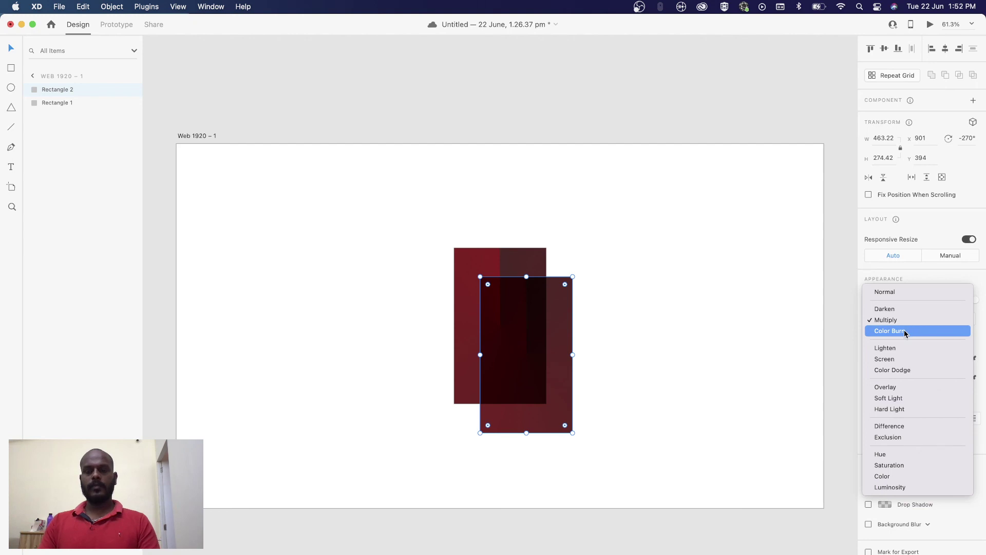
click(905, 332)
click(908, 319)
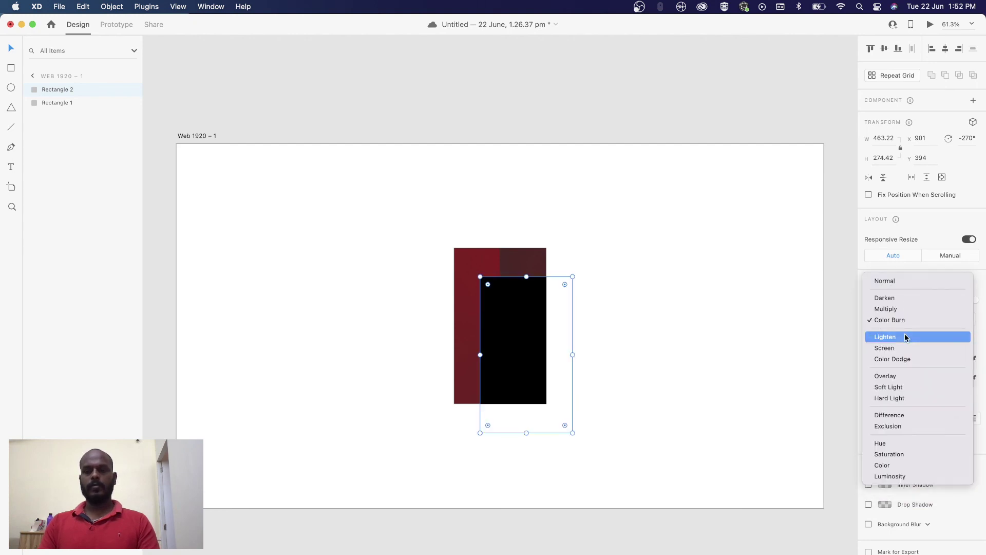
click(905, 337)
click(904, 318)
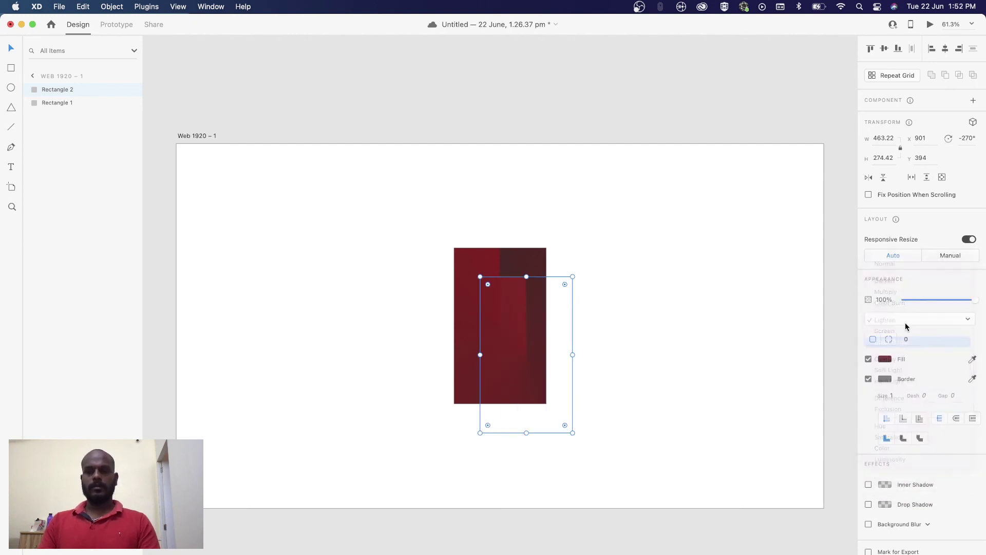
click(912, 317)
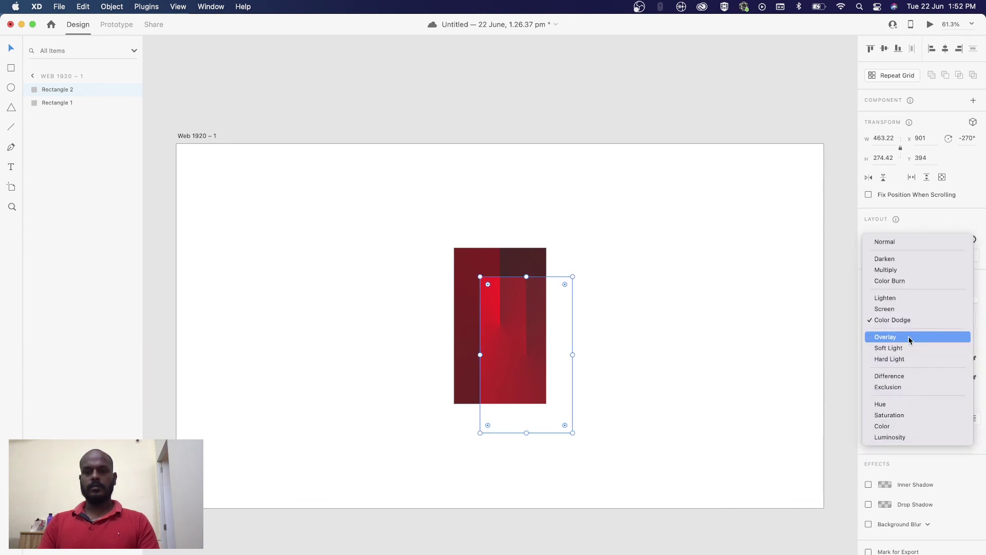
click(910, 339)
click(920, 323)
click(918, 342)
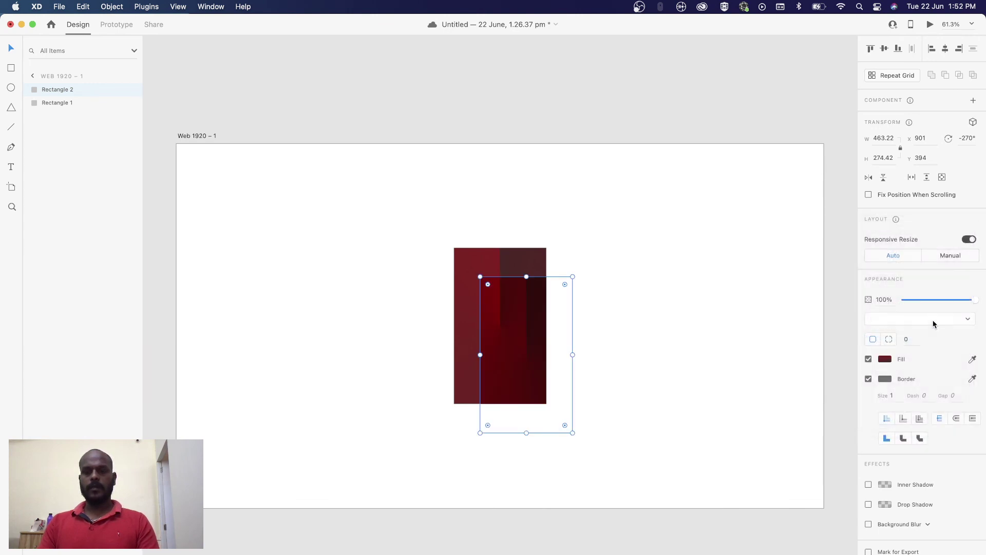
mouse_move(555, 309)
mouse_down()
mouse_move(731, 291)
mouse_move(630, 287)
mouse_up()
click(511, 297)
click(707, 296)
click(677, 285)
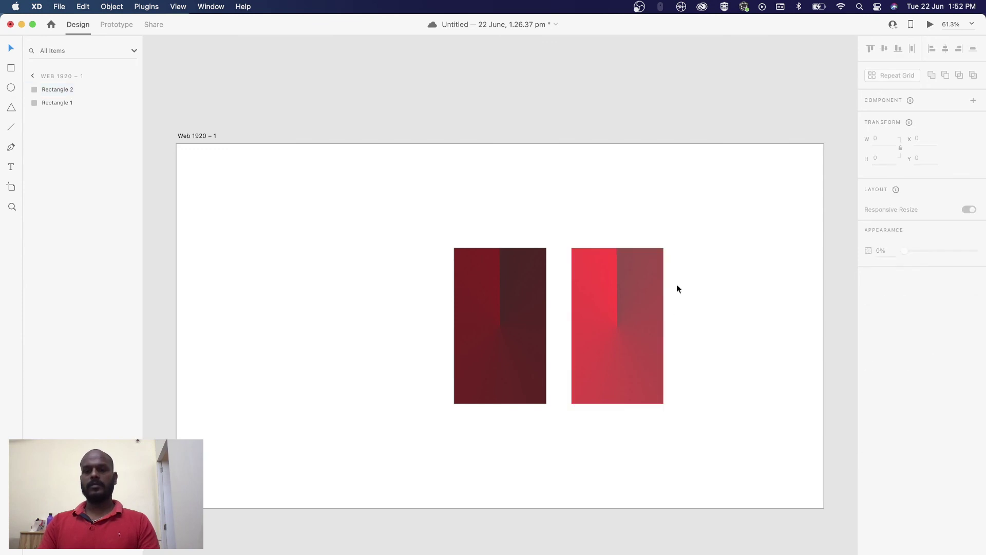
drag(714, 249, 640, 334)
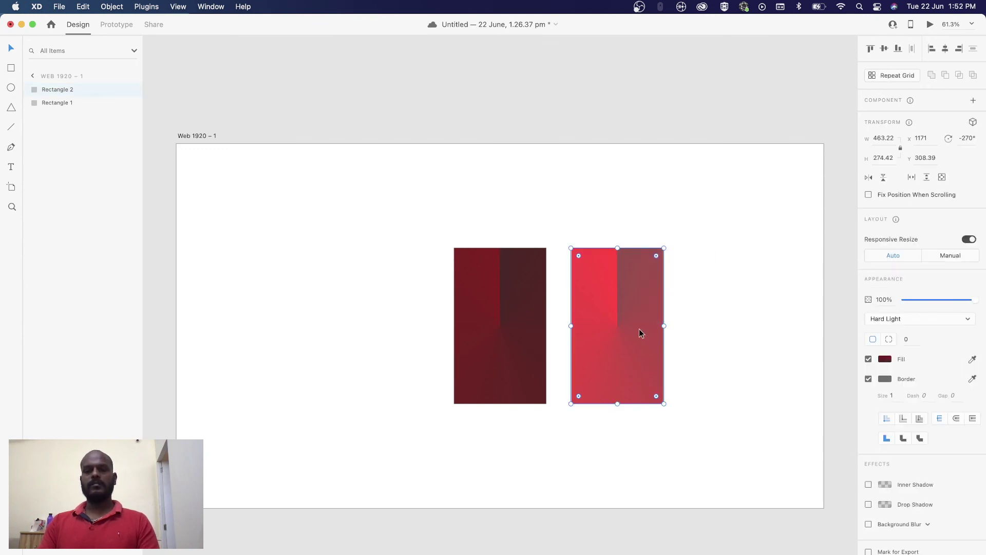
click(751, 303)
click(633, 307)
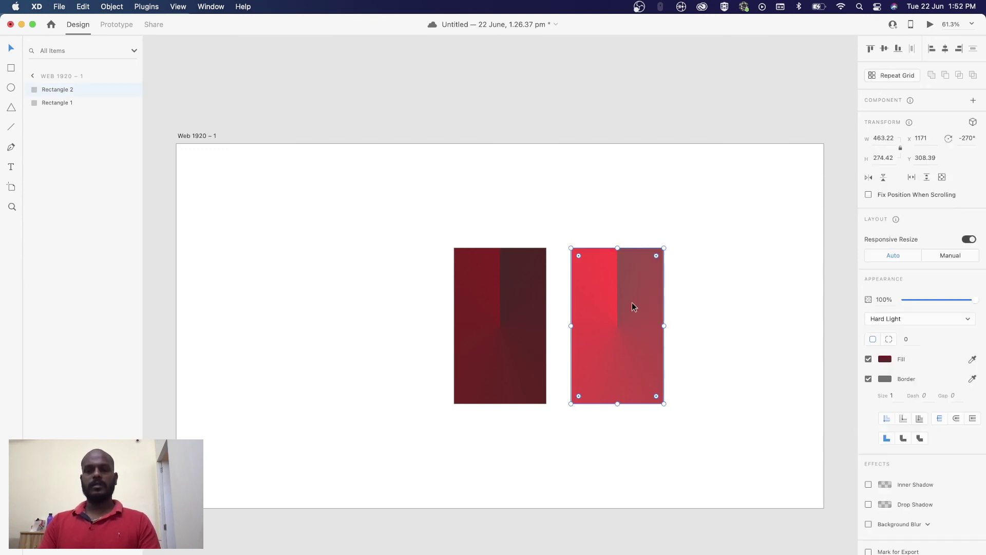
click(692, 289)
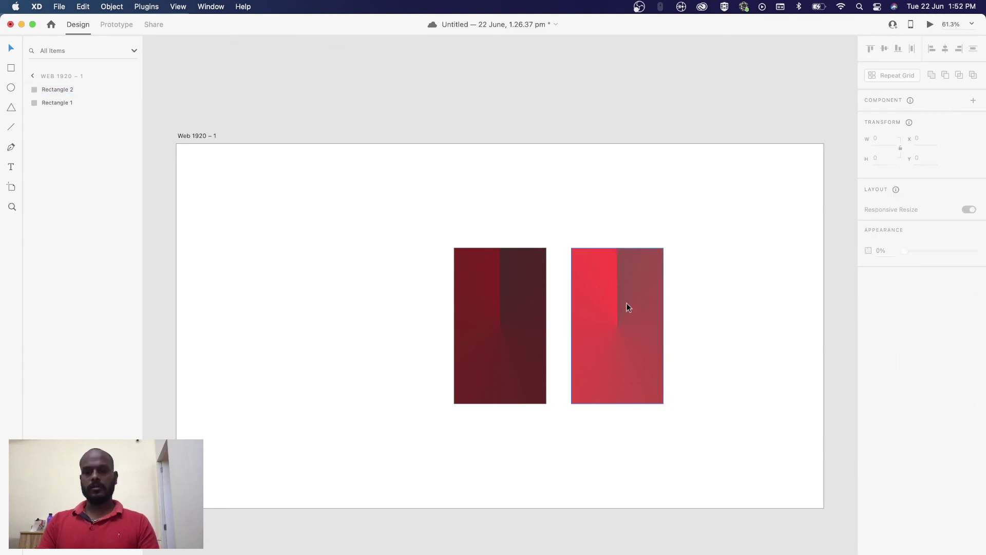
click(627, 304)
click(681, 300)
click(605, 300)
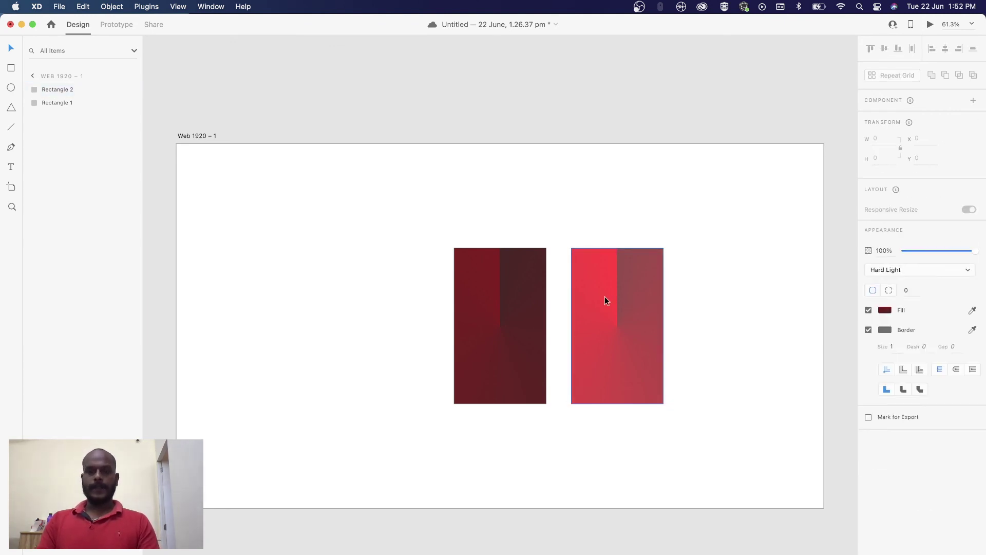
key(Delete)
click(516, 299)
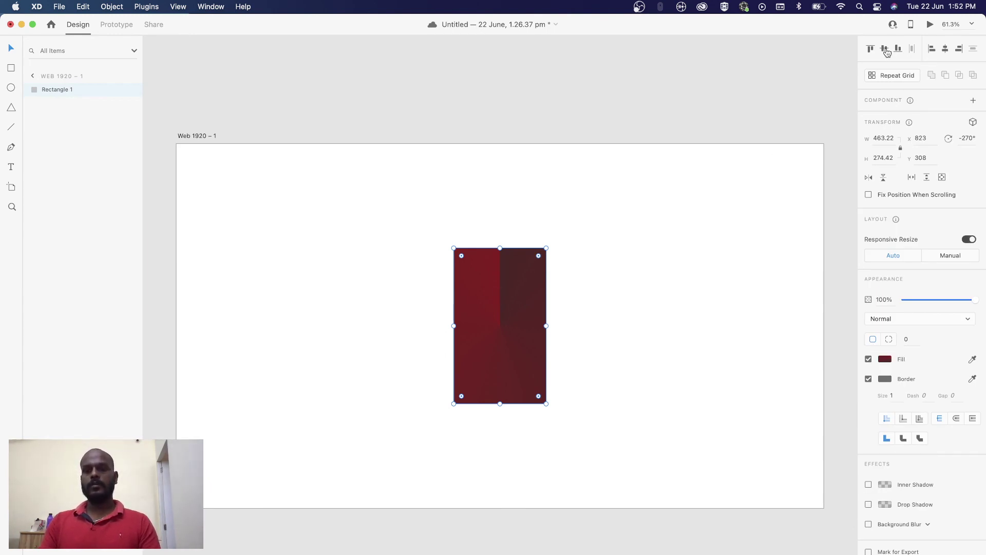
click(690, 243)
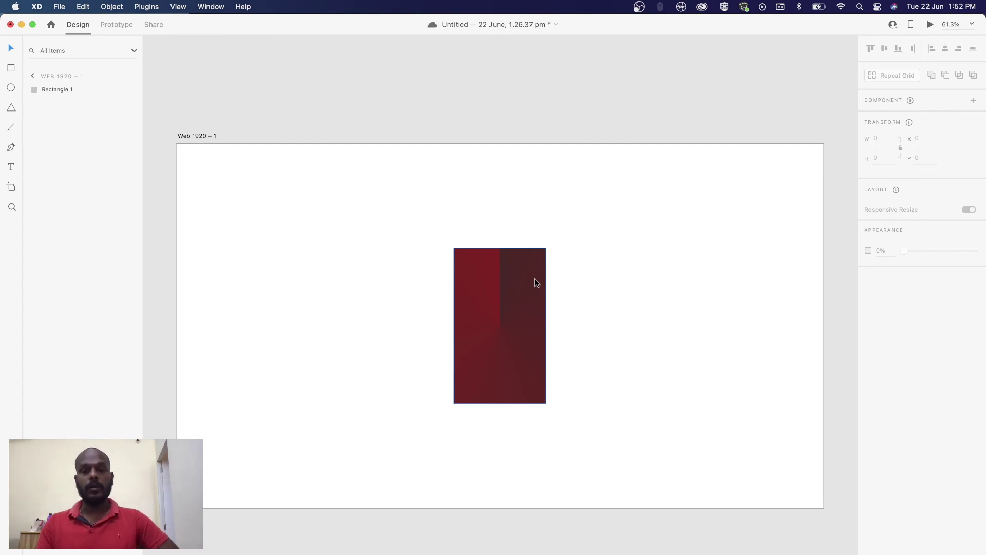
click(501, 269)
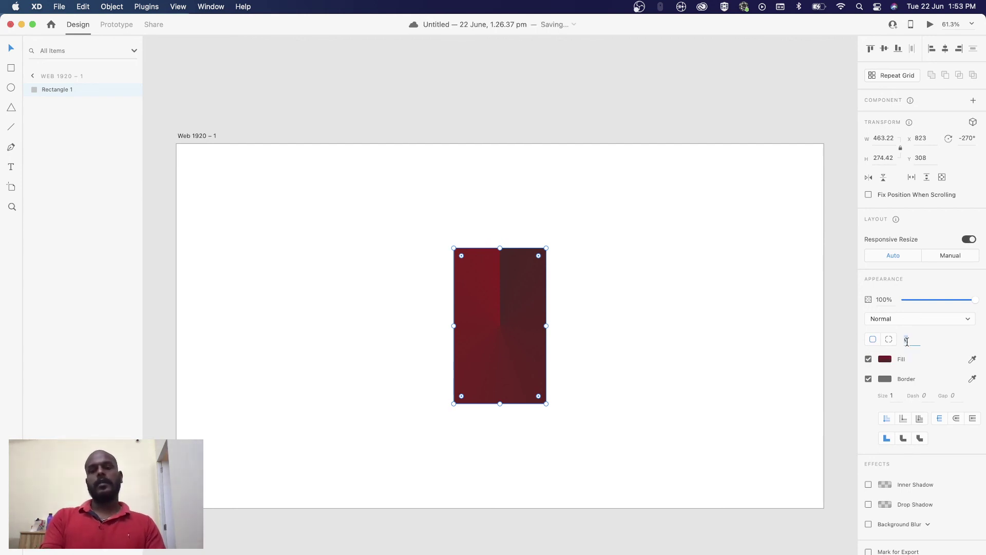
text(20)
key(Return)
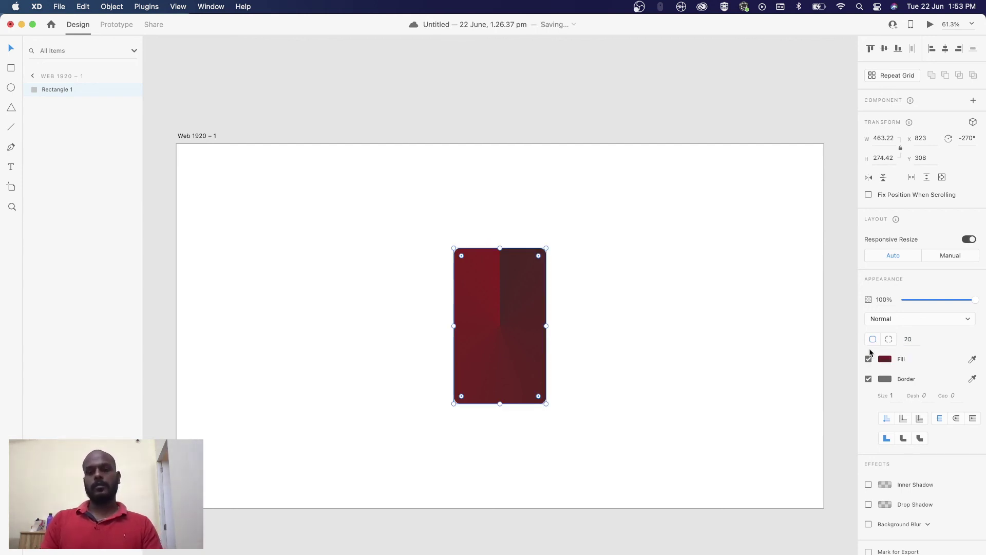
click(610, 267)
click(526, 296)
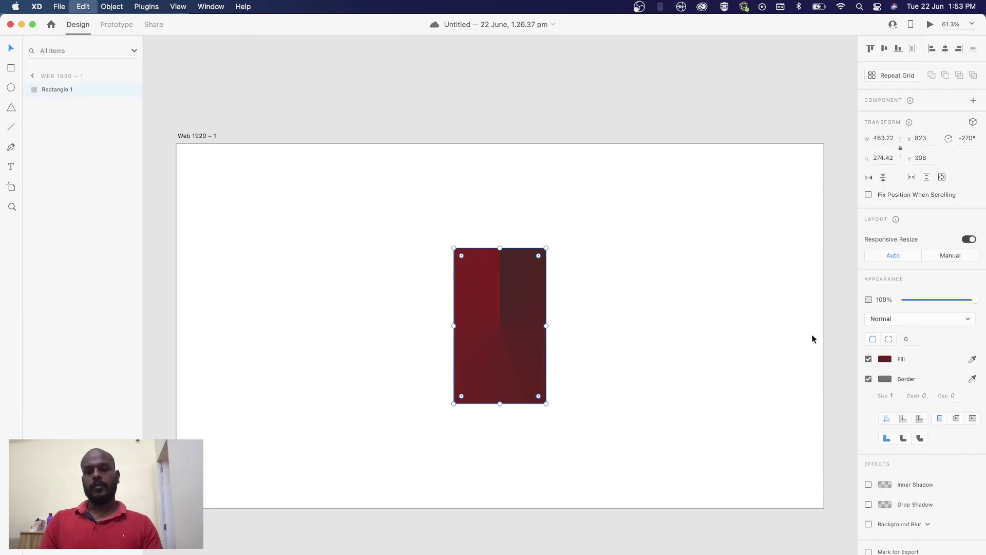
click(669, 317)
click(513, 300)
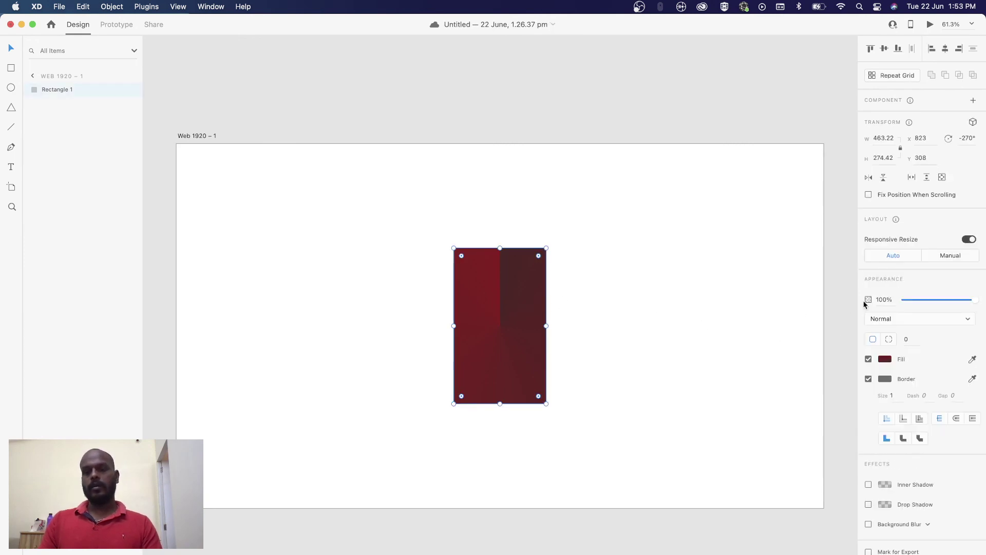
click(890, 340)
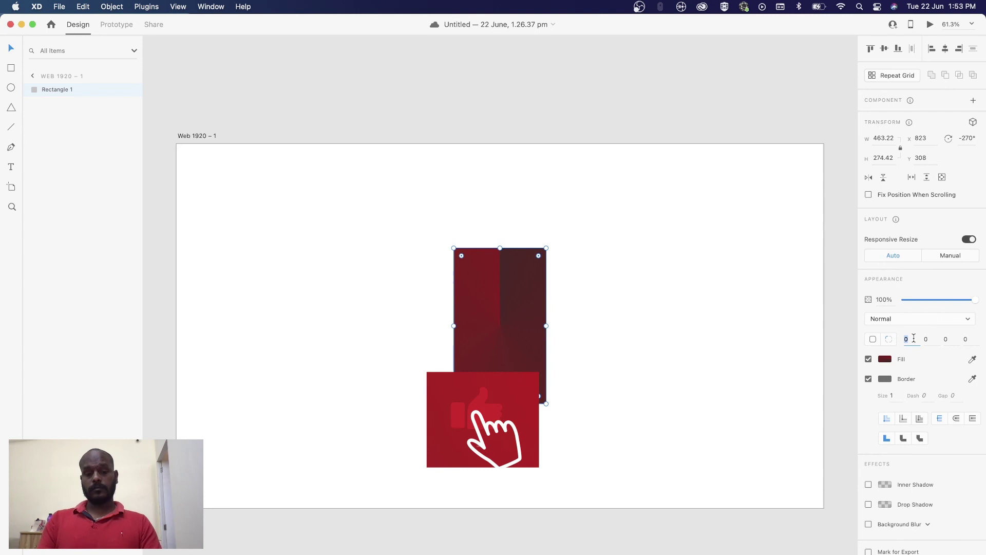
text(10)
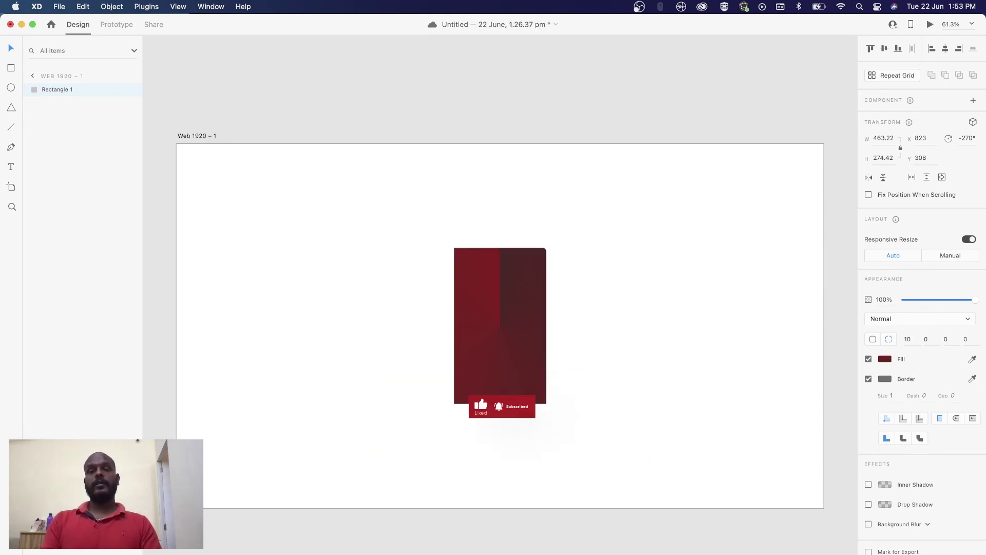
click(929, 340)
text(2)
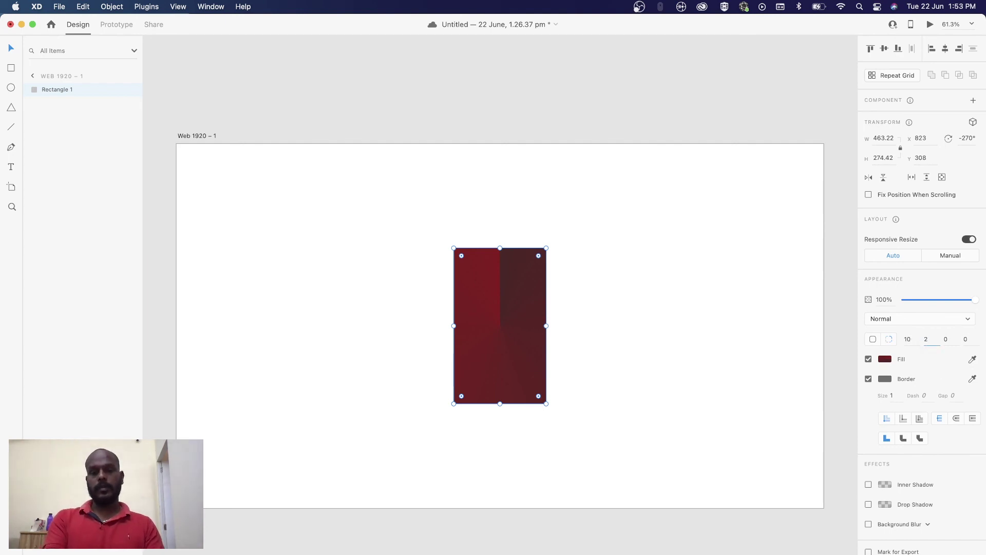
key(Return)
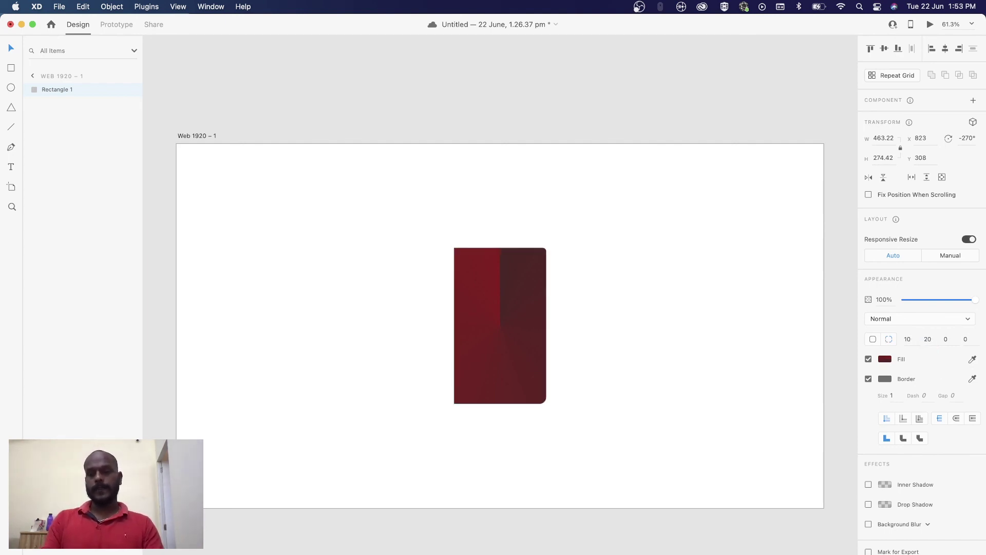
click(948, 339)
text(30)
key(Return)
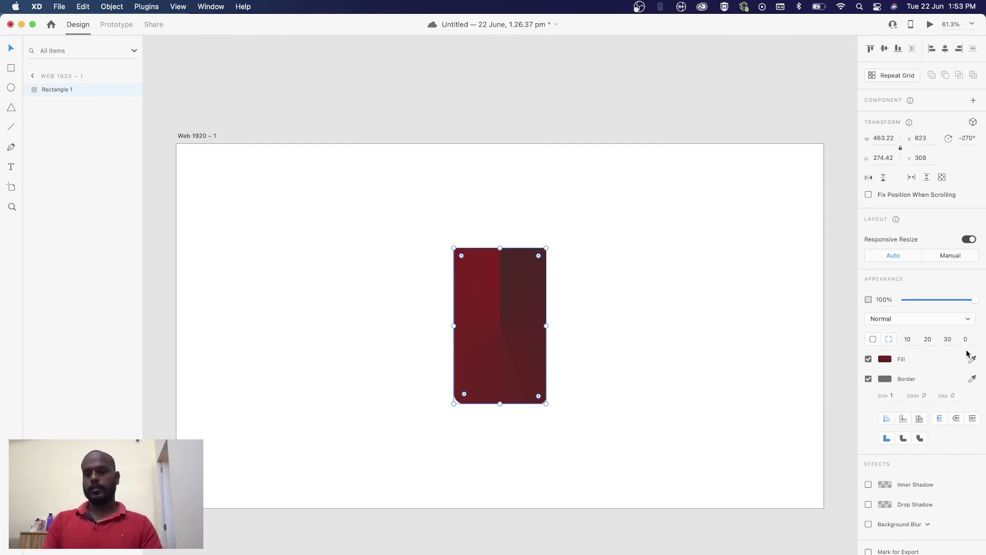
click(966, 340)
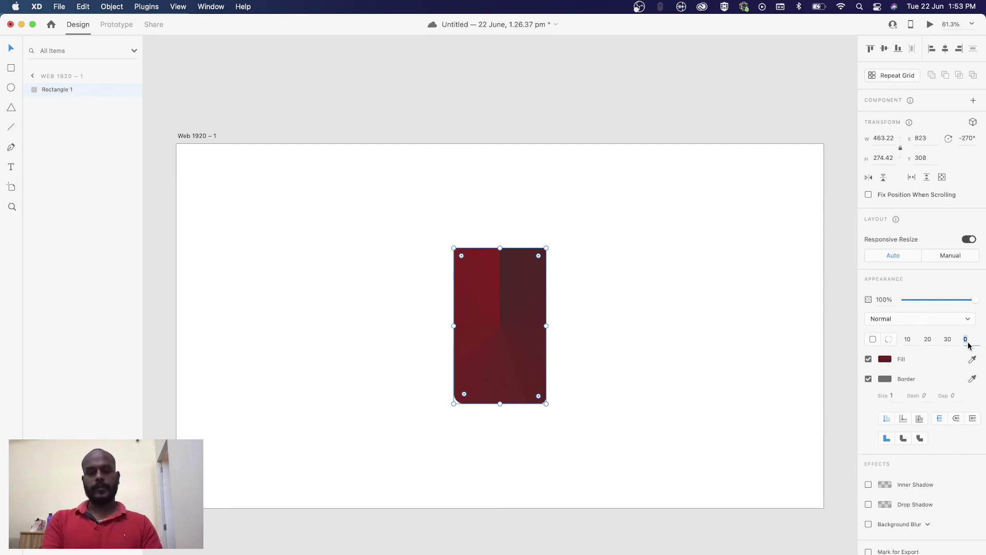
text(40)
key(Return)
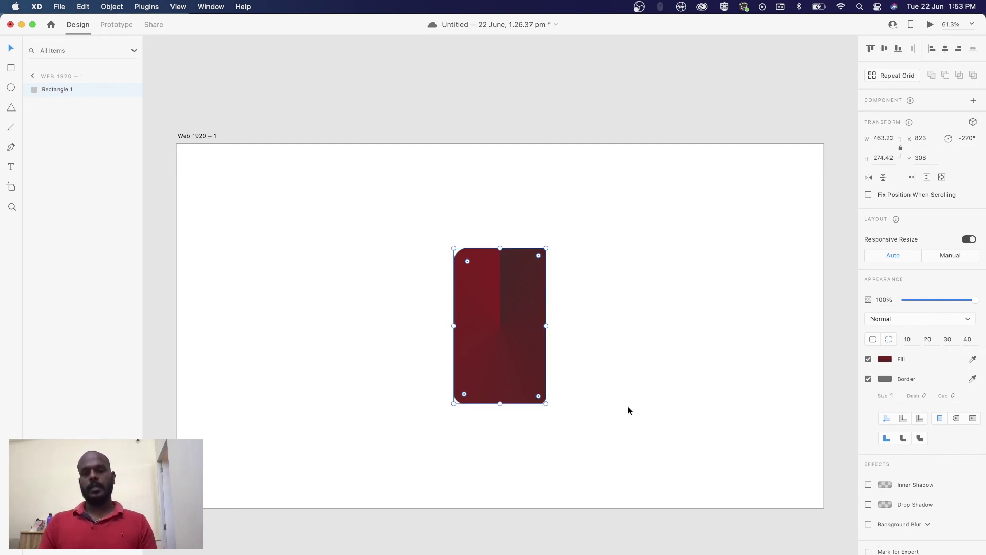
click(629, 388)
click(493, 326)
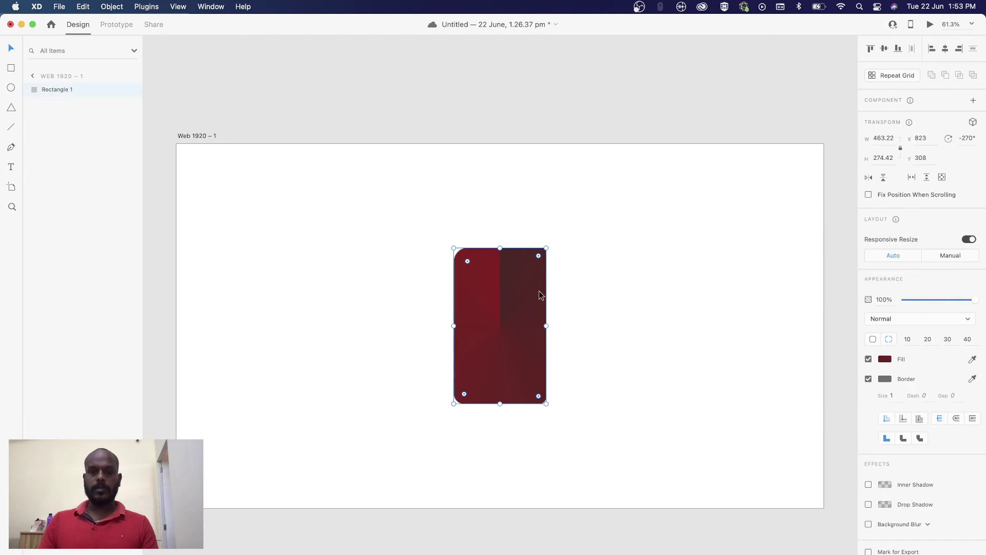
click(567, 270)
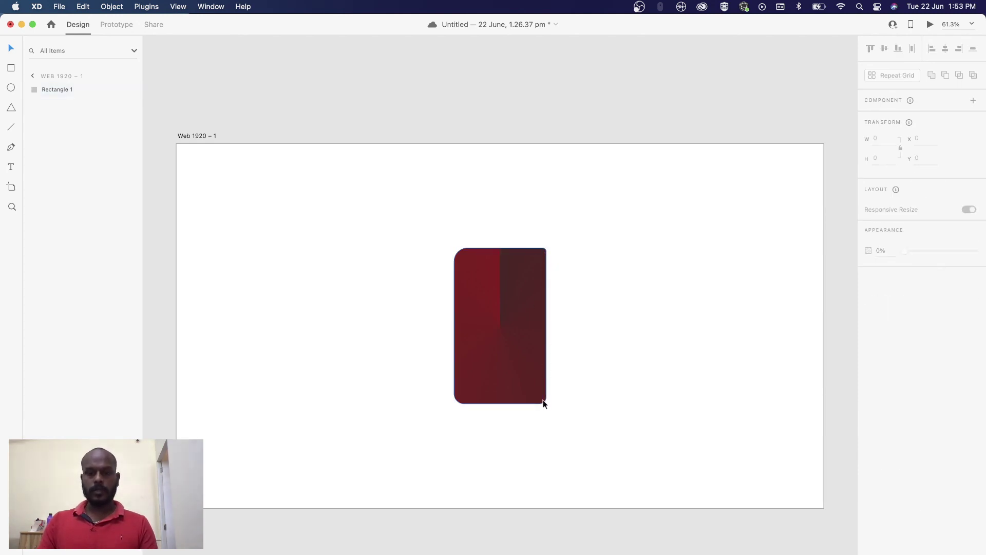
click(478, 264)
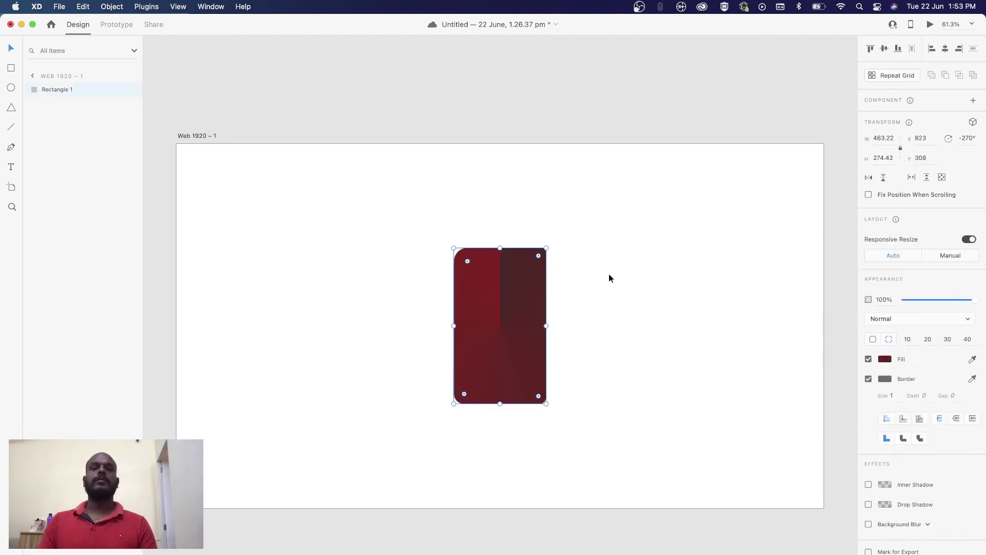
click(609, 278)
click(528, 292)
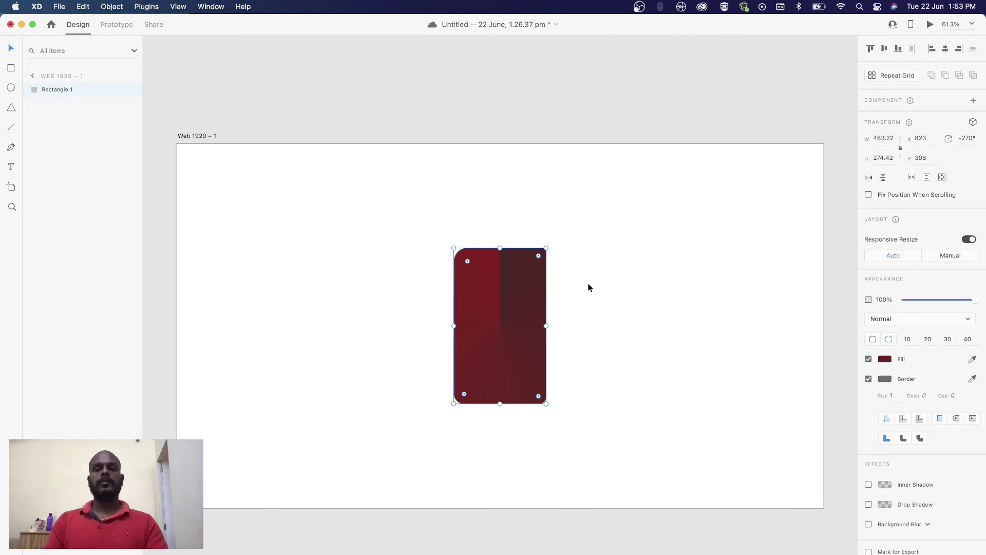
click(517, 294)
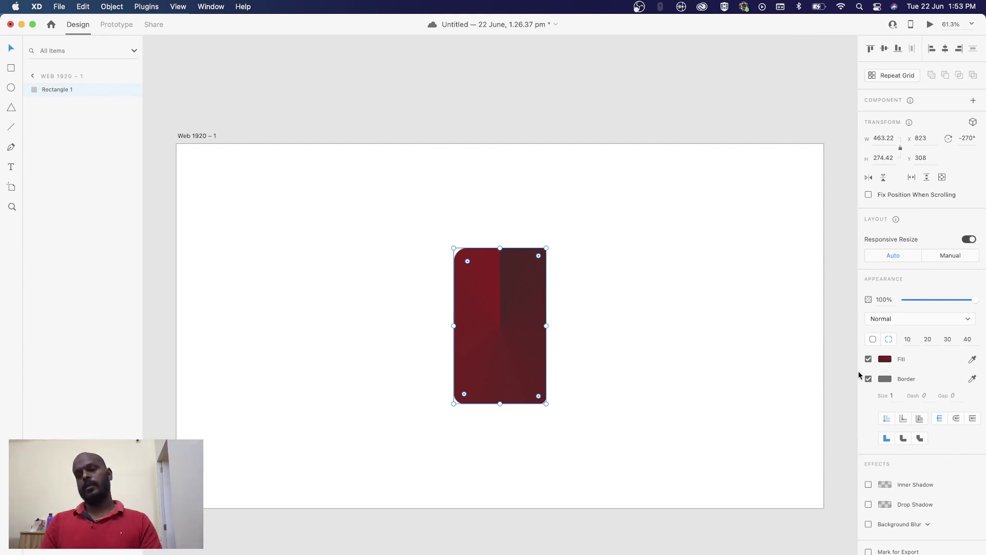
Step: Apply a diagonal linear gradient fill, near-black at the bottom to dark red top right
click(533, 305)
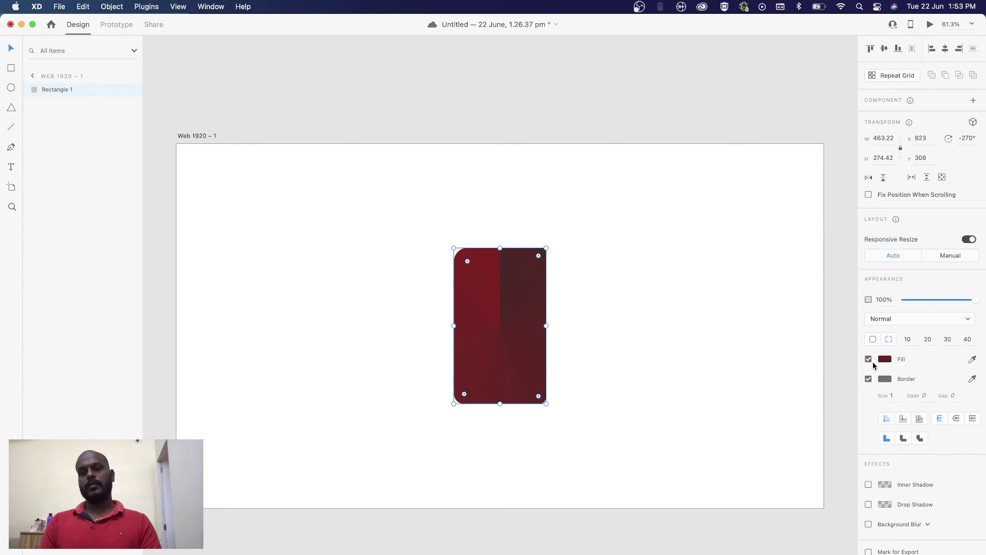
click(884, 360)
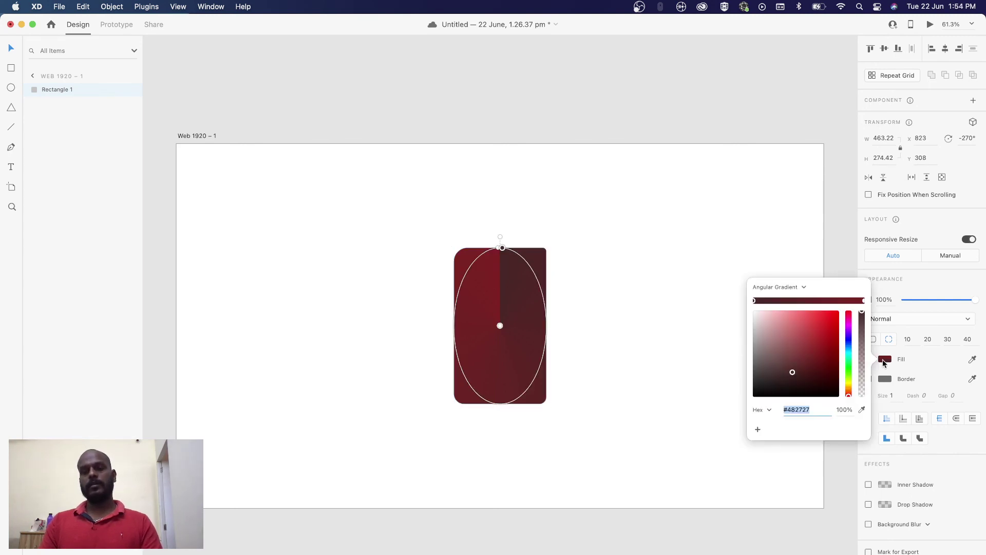
click(805, 286)
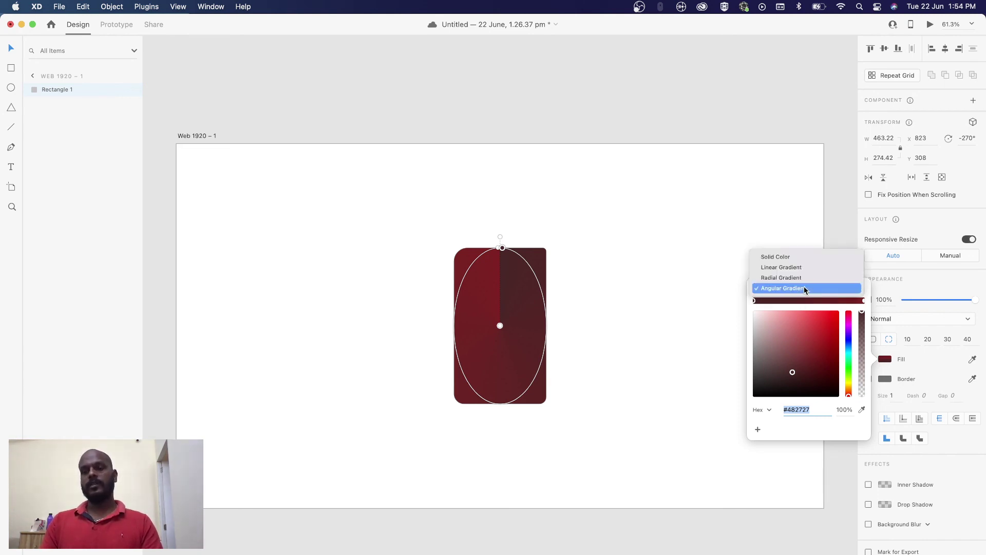
click(799, 257)
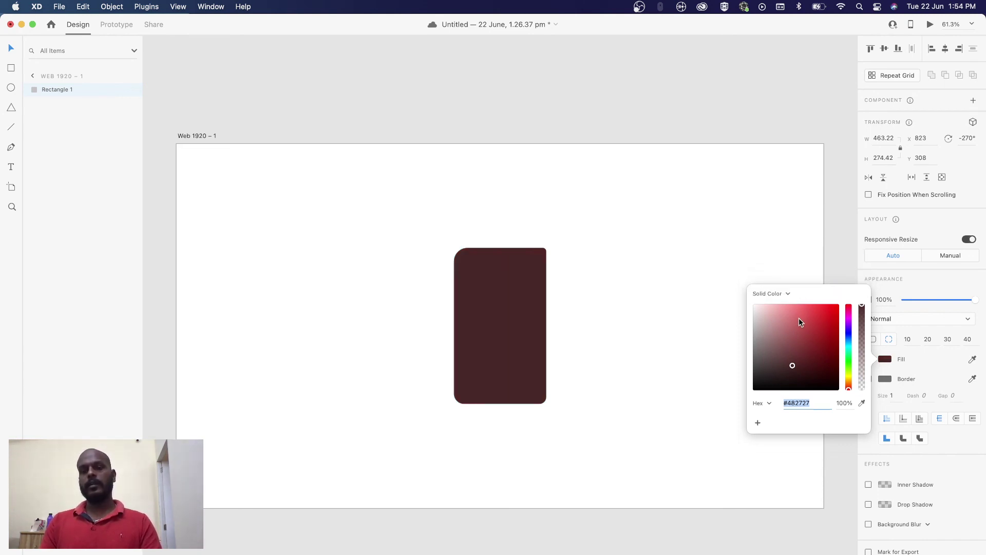
click(773, 296)
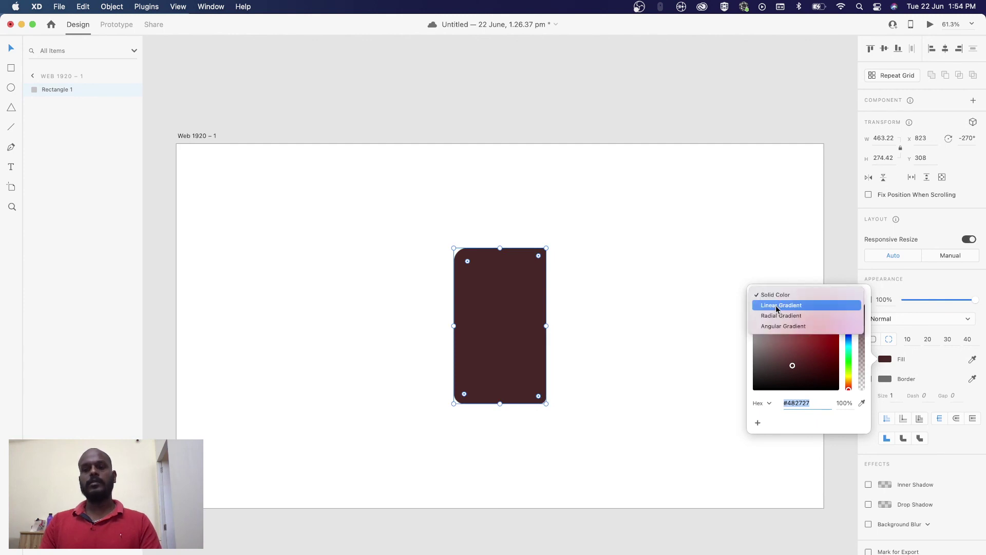
click(776, 305)
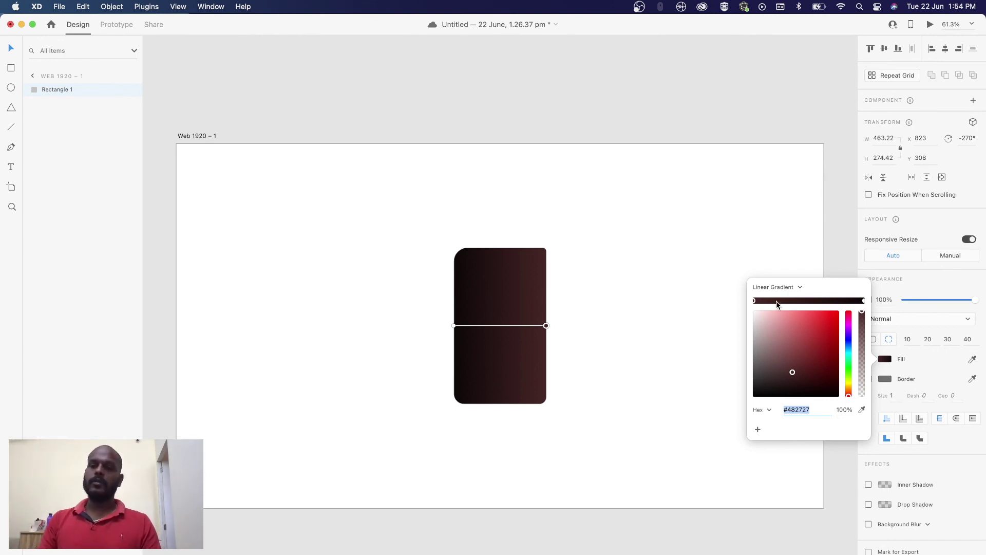
drag(544, 326, 538, 259)
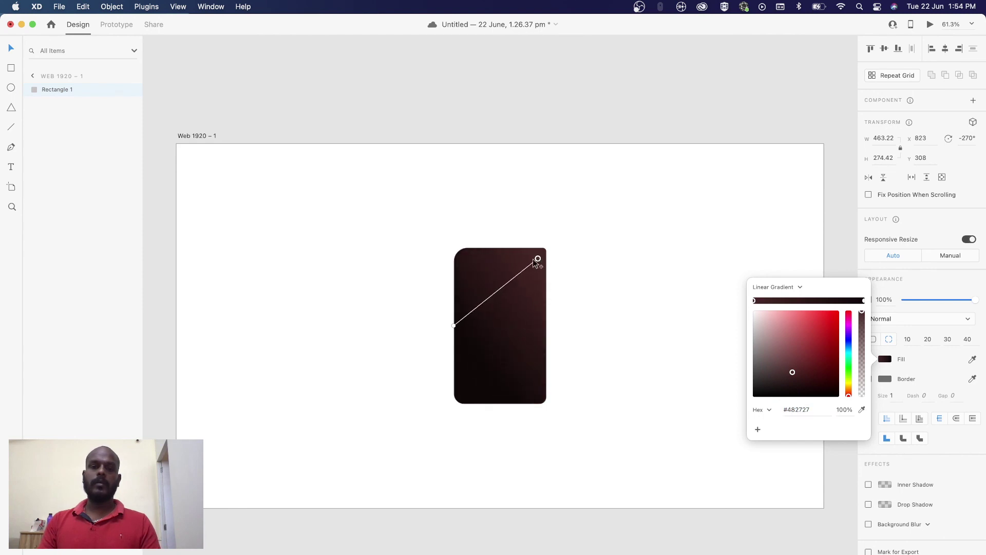
drag(455, 326, 477, 386)
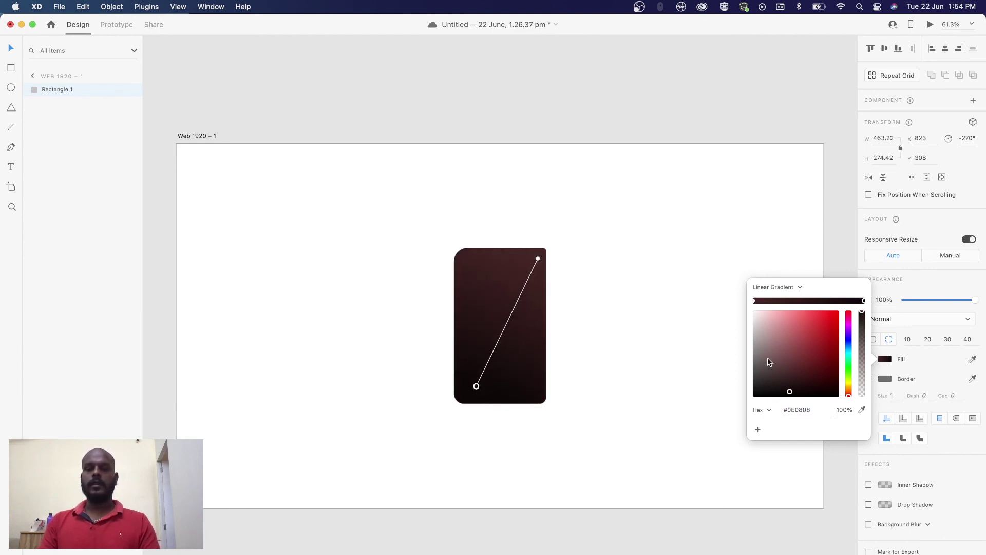
Step: Try a radial gradient fill and reshape its glow toward the centre
click(786, 290)
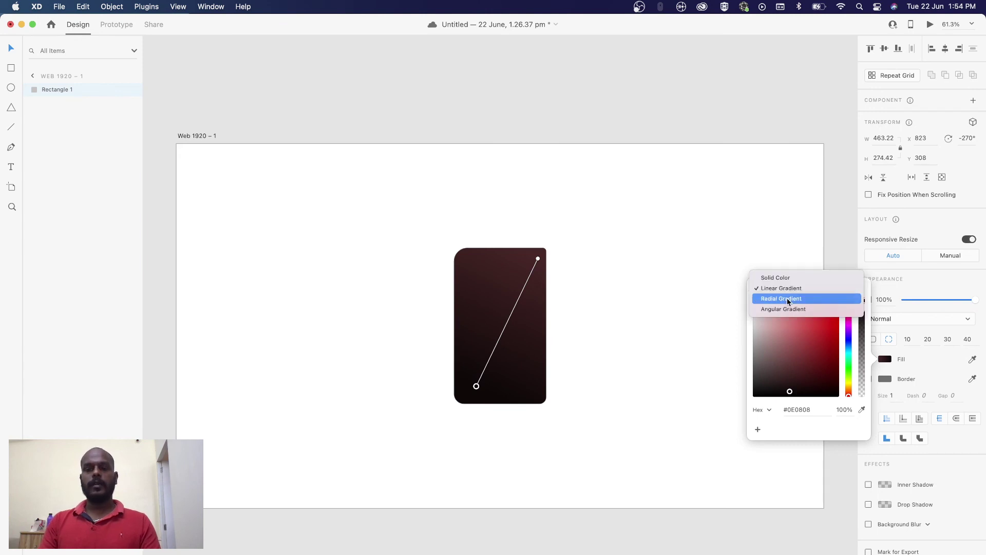
click(788, 299)
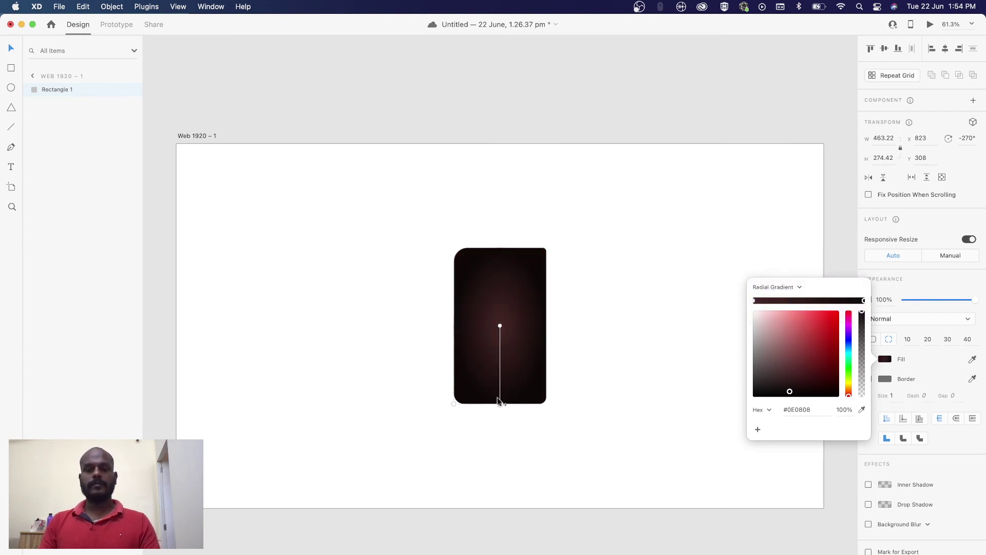
mouse_move(499, 401)
mouse_down()
mouse_move(517, 348)
mouse_move(487, 279)
mouse_move(506, 352)
mouse_up()
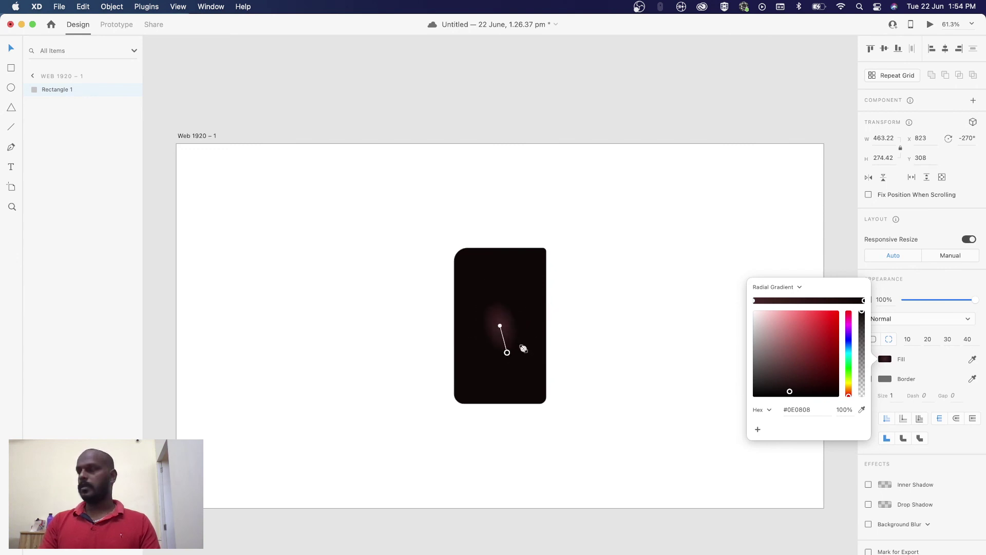
drag(524, 349, 530, 337)
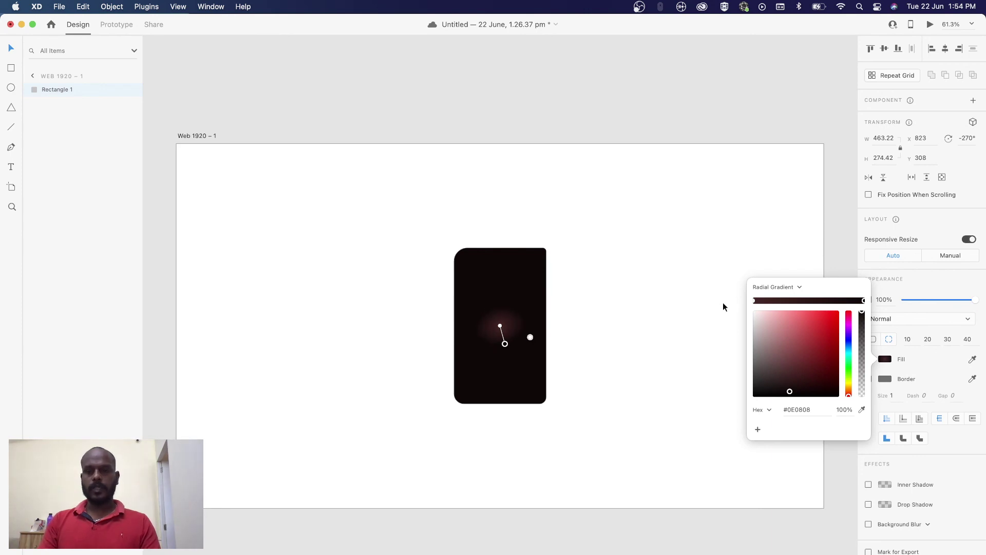
Step: Switch to an angular gradient, rotated so its darkest wedge sits lower left
click(759, 289)
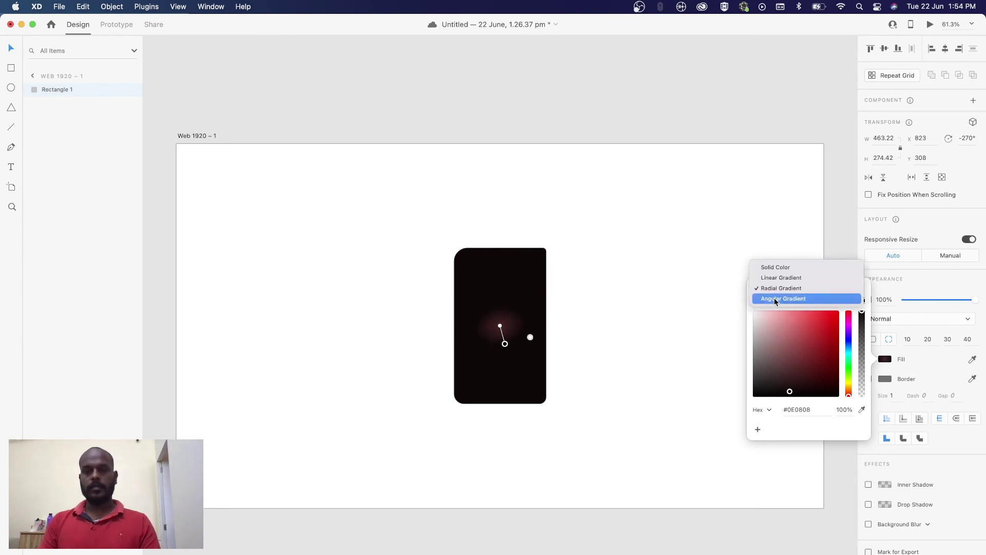
click(775, 298)
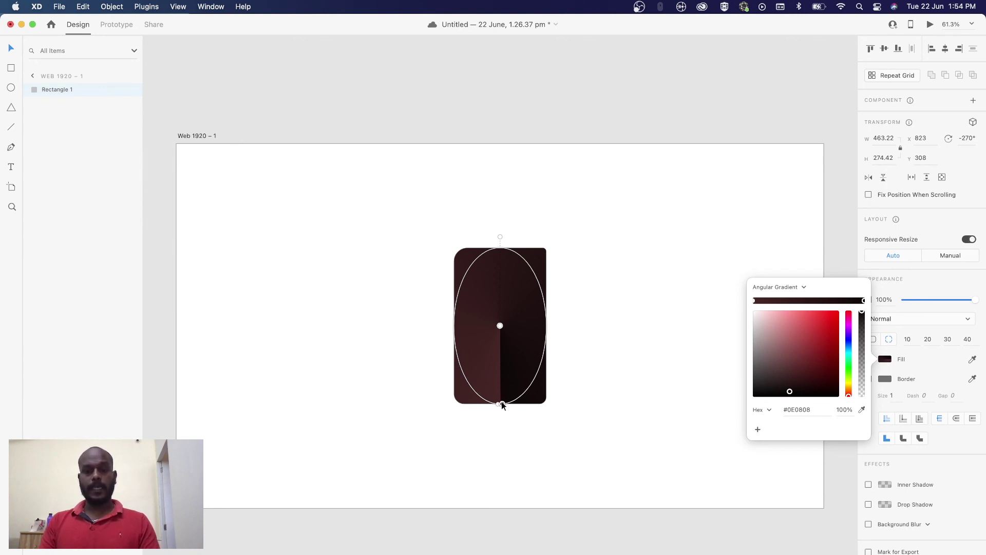
mouse_move(502, 404)
mouse_down()
mouse_move(534, 381)
mouse_move(560, 309)
mouse_move(427, 341)
mouse_up()
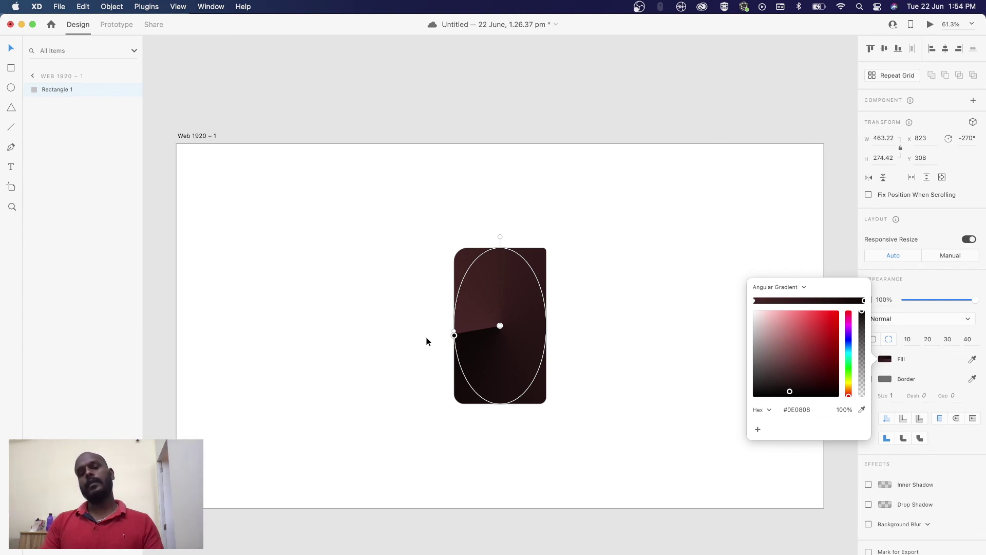
click(552, 323)
click(516, 338)
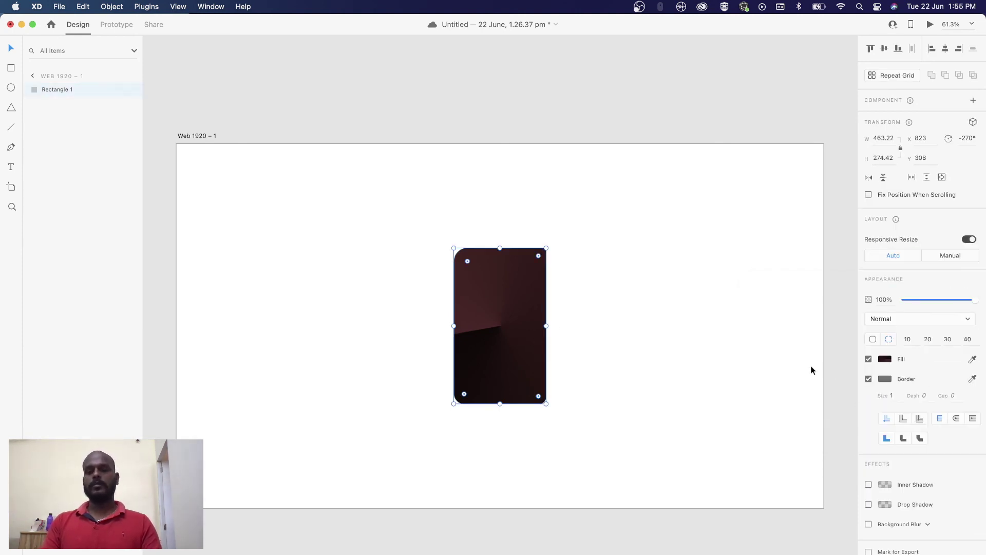
Step: Turn on a grey border for the rounded rectangle
click(886, 380)
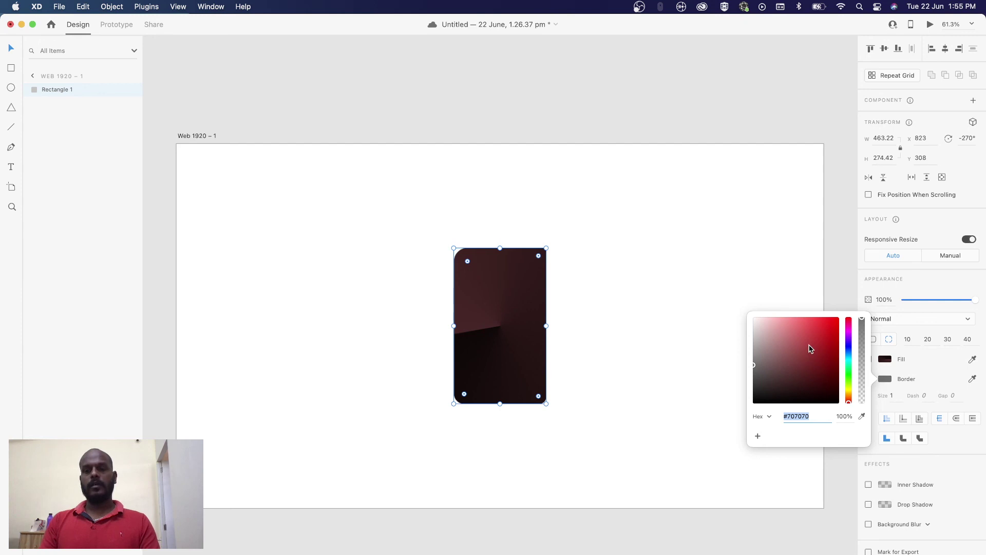
click(639, 328)
click(535, 303)
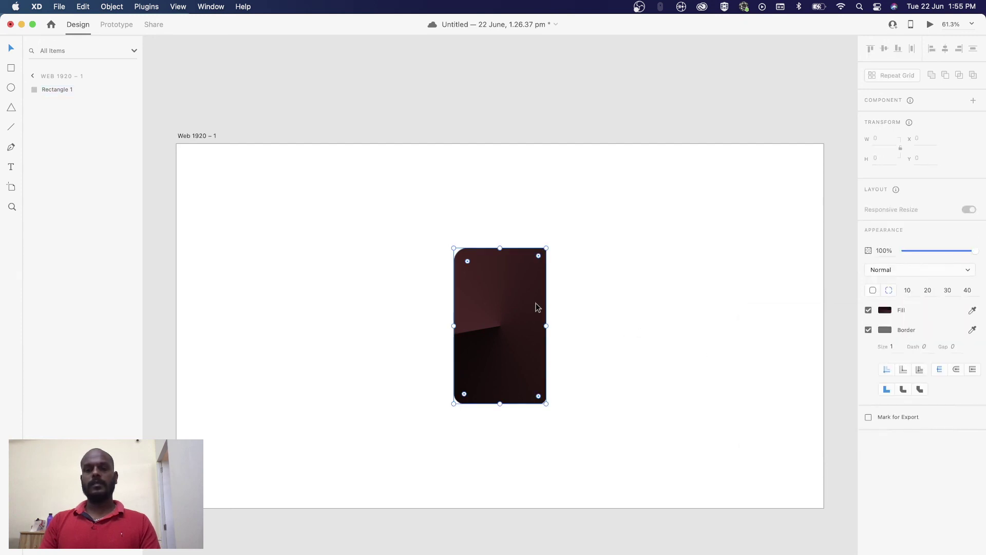
Step: Set the border to size 34 with dash 10 and gap 20
click(895, 394)
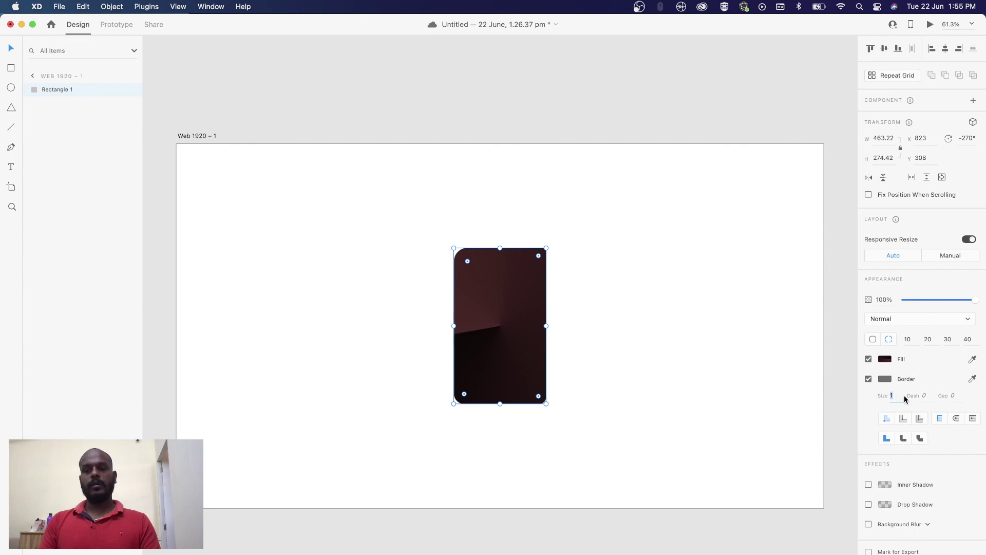
text(34)
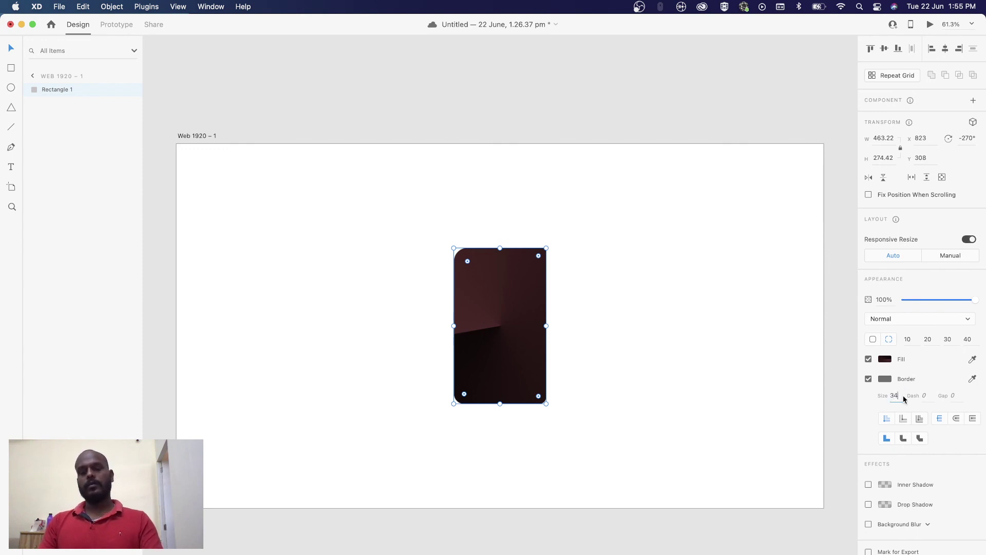
key(Return)
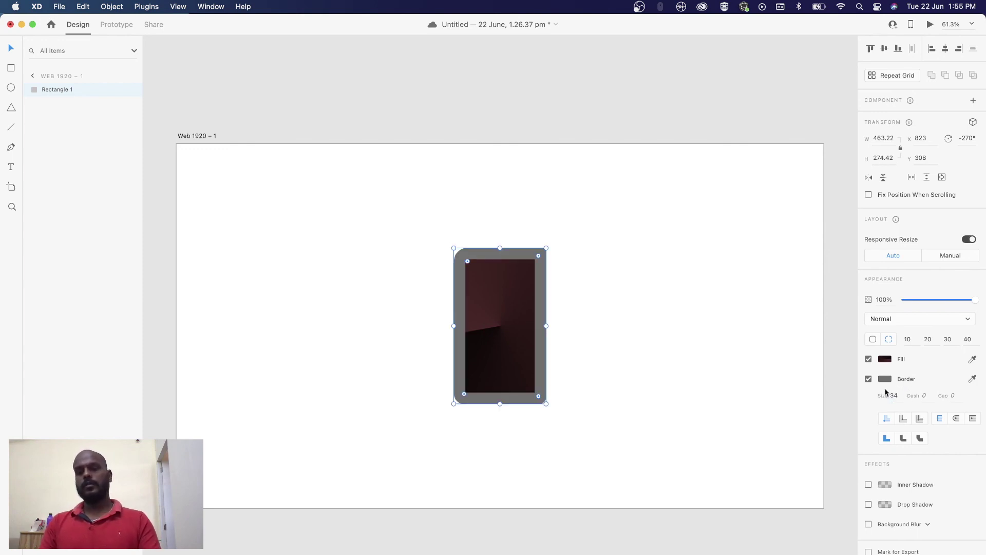
click(903, 396)
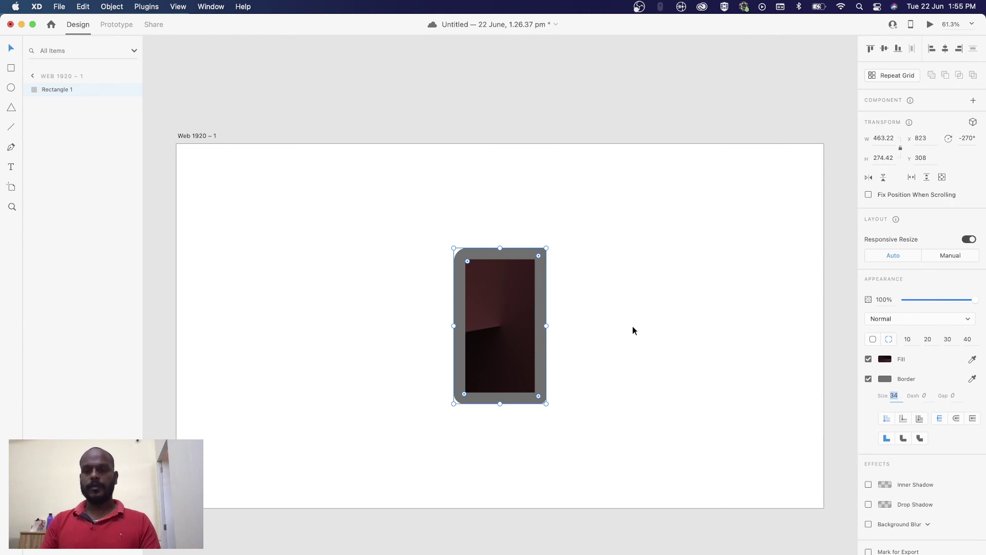
click(929, 397)
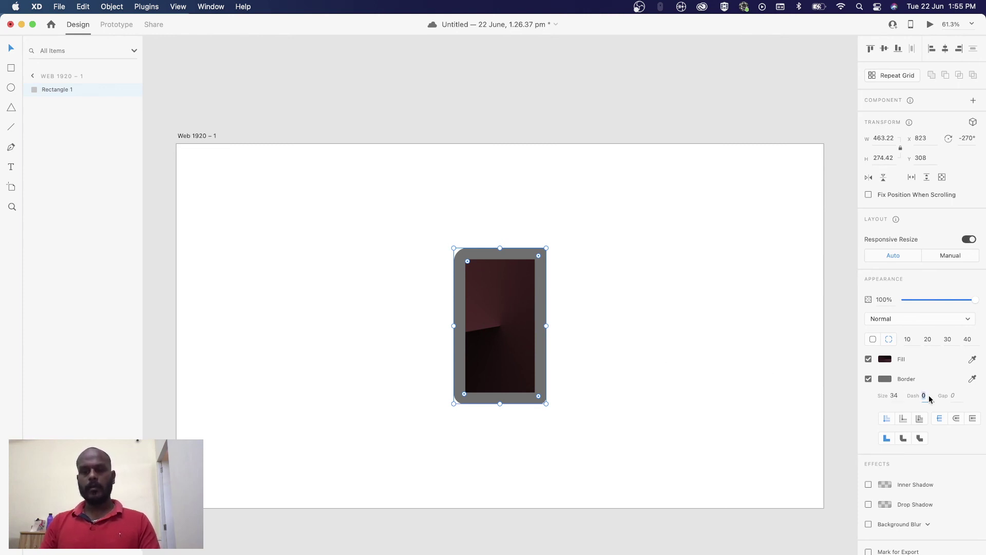
text(10)
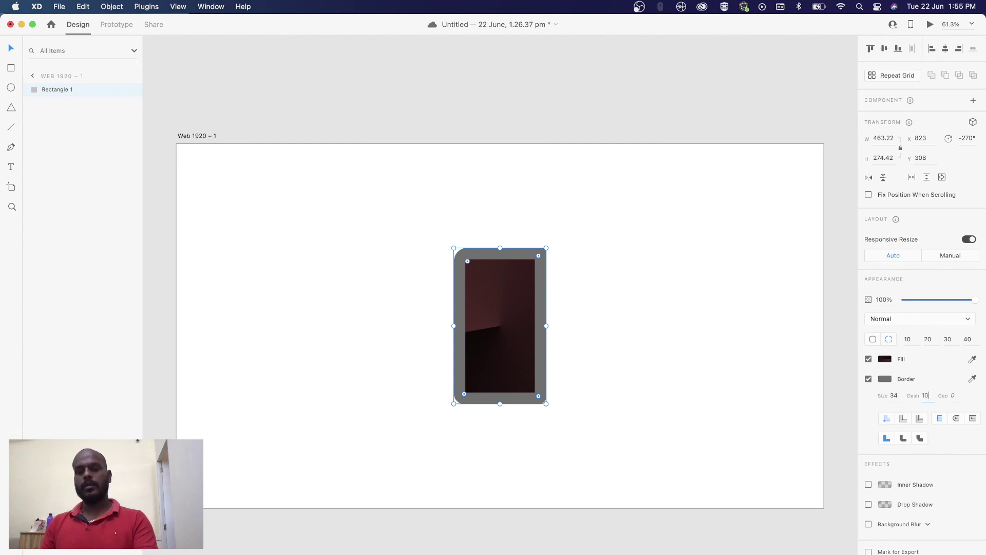
key(Return)
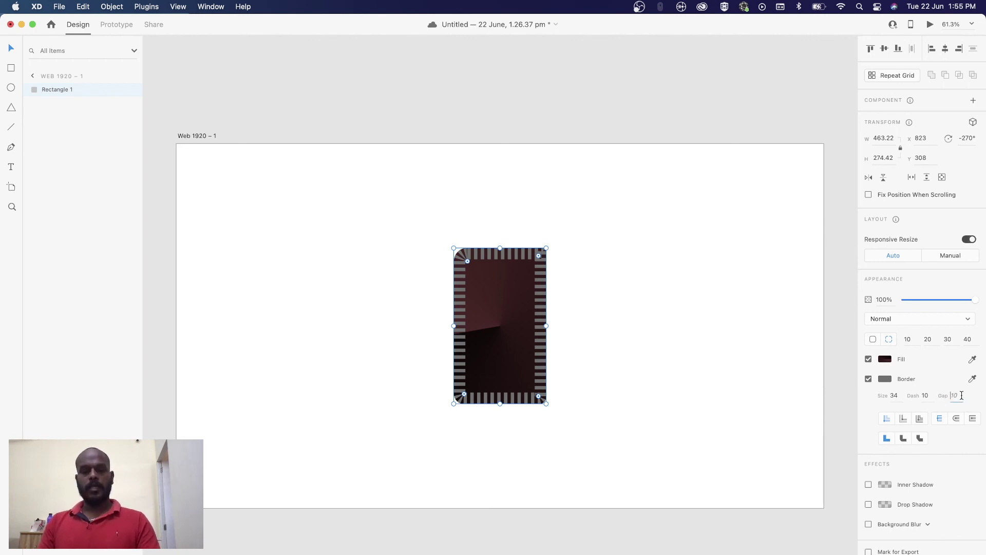
text(20)
key(Return)
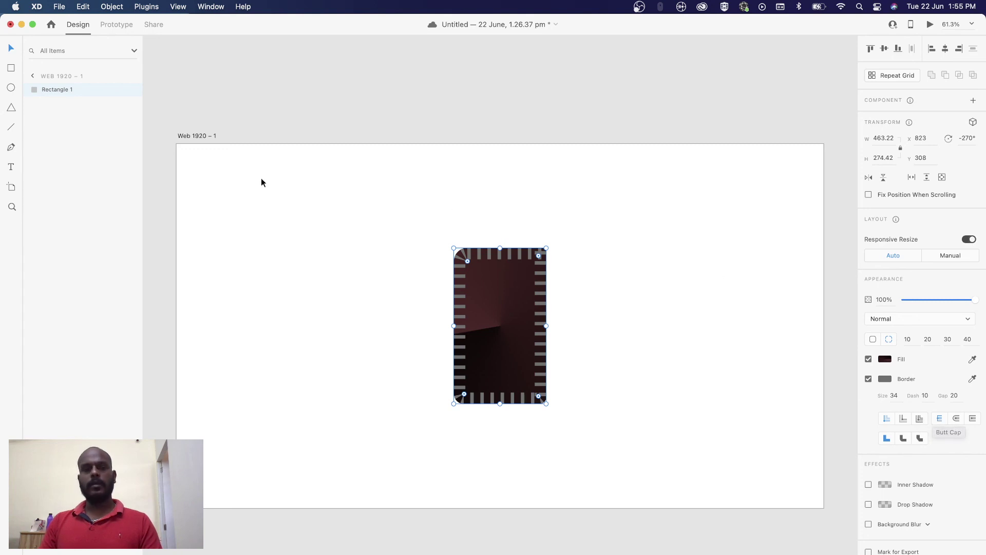
Step: Draw a horizontal line across the upper part of the artboard
click(12, 126)
drag(267, 214, 651, 215)
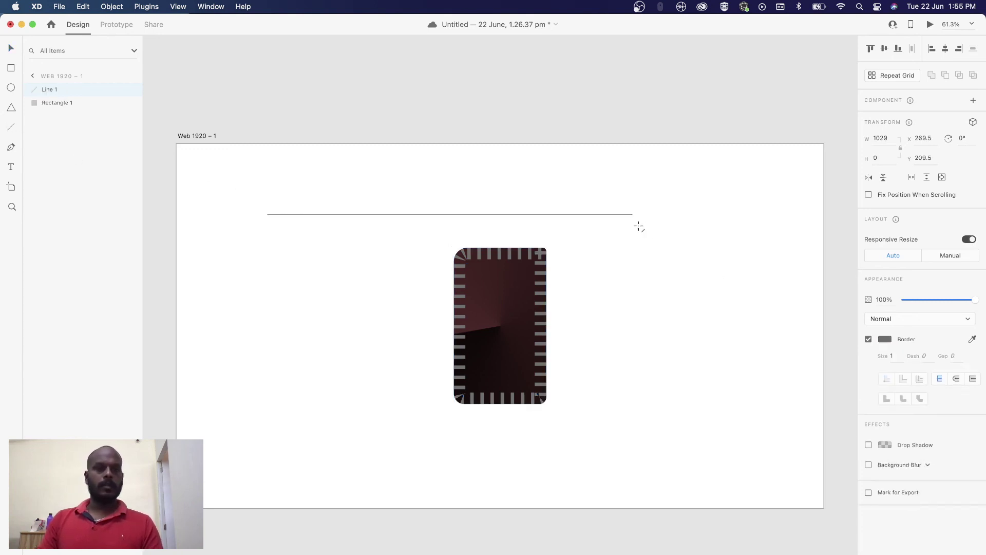
click(882, 157)
Step: Give the line a 10-point grey stroke with projecting square caps
click(898, 357)
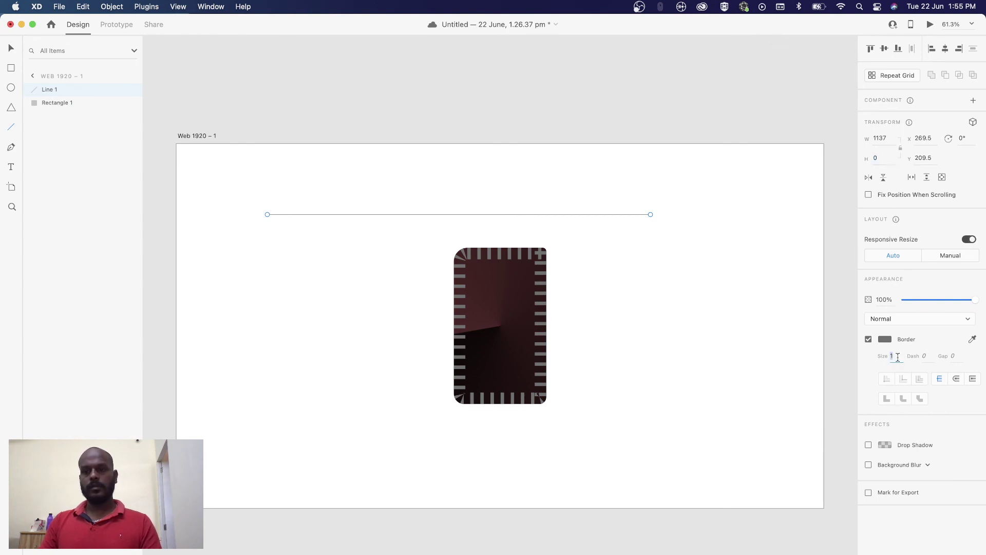
text(010)
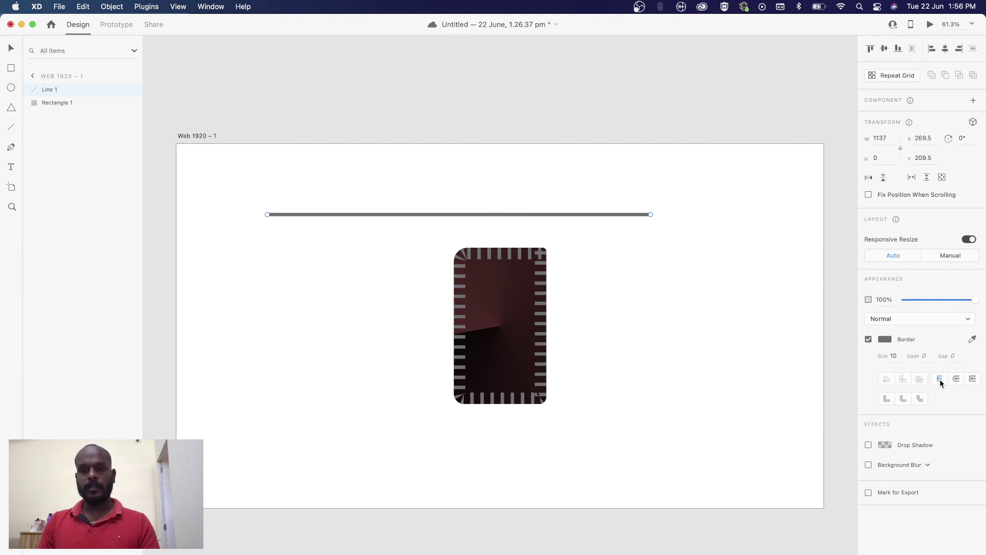
click(956, 378)
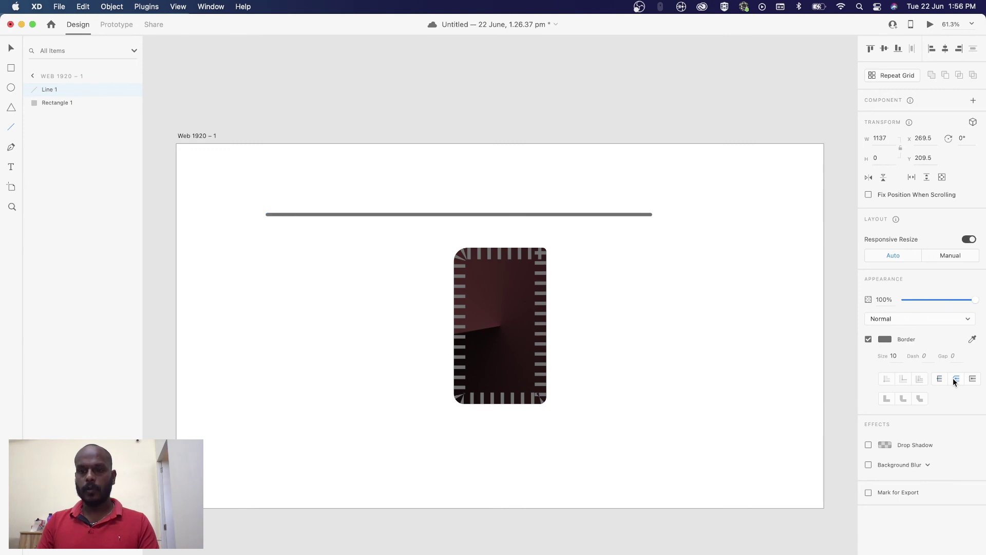
scroll(618, 232, up, 1)
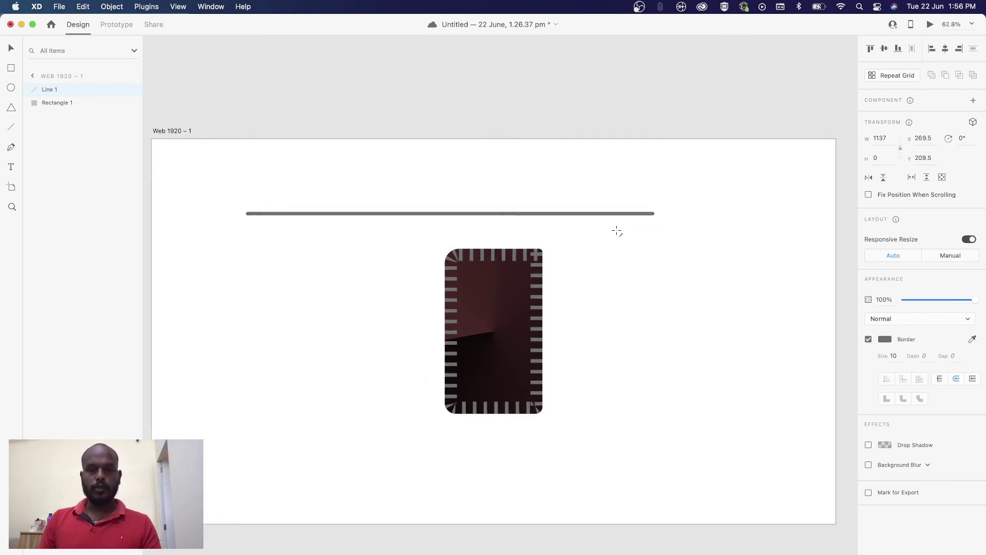
scroll(617, 232, up, 2)
scroll(618, 231, up, 2)
drag(714, 169, 633, 216)
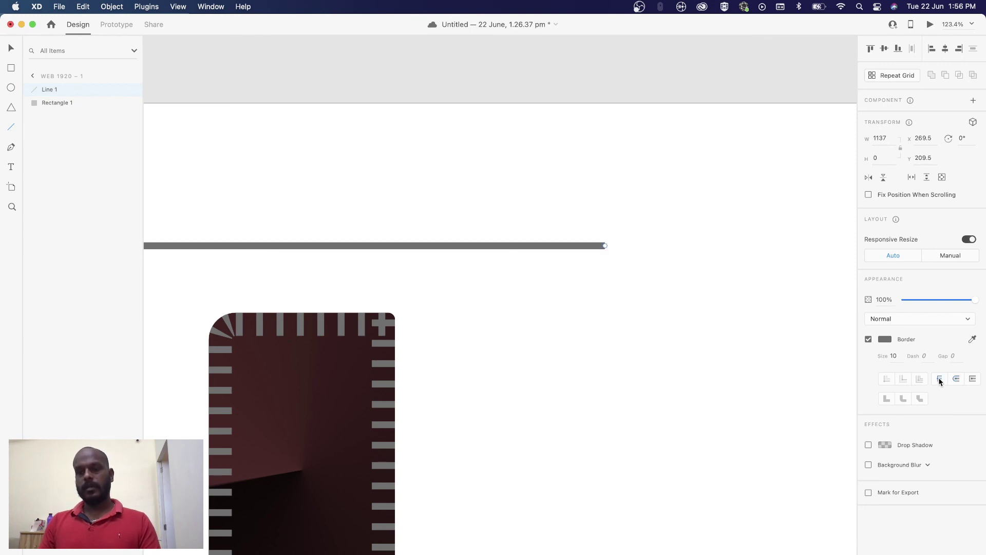
click(970, 381)
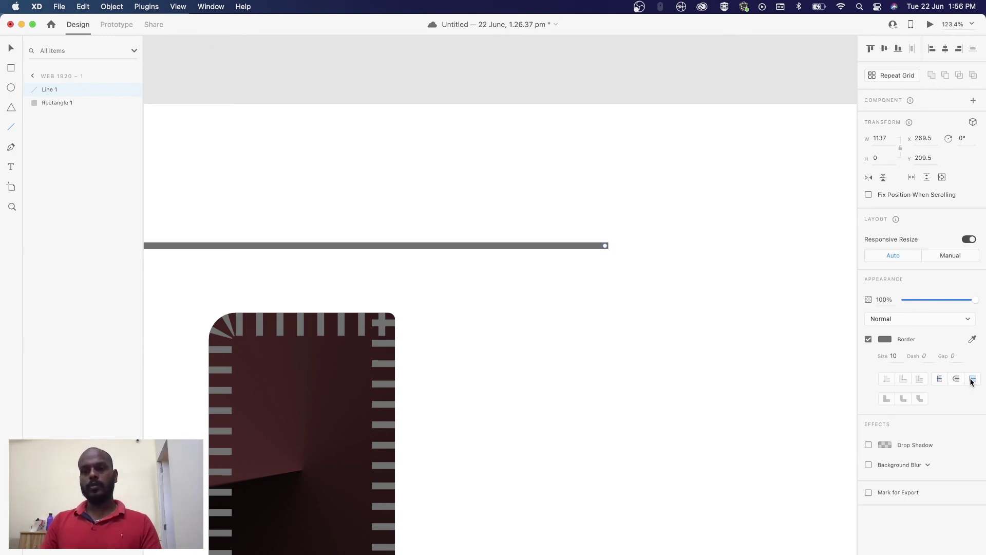
key(l)
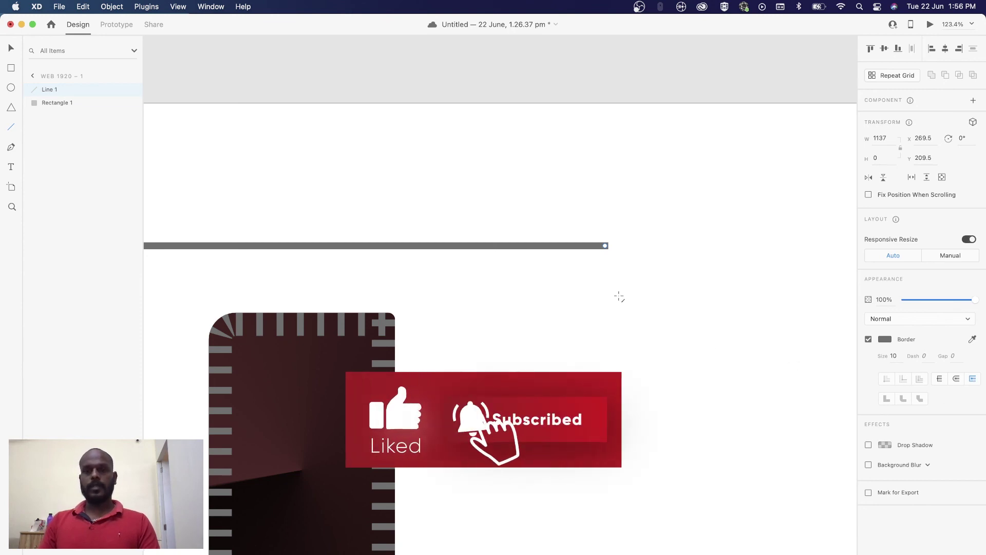
Step: Try Miter, Round and Bevel joins on the dashed border, then select the line and rectangle
click(377, 348)
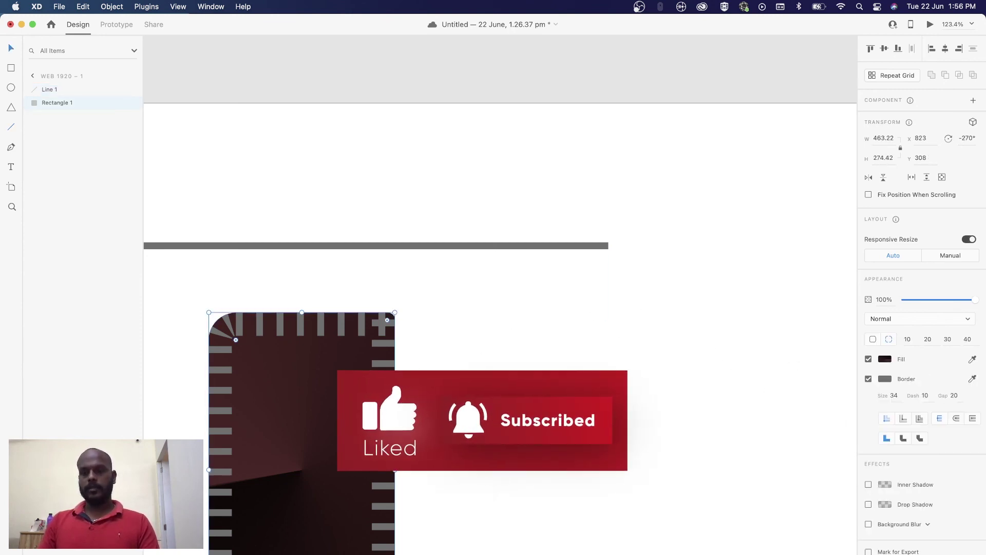
scroll(581, 401, down, 1)
scroll(460, 430, down, 3)
scroll(461, 430, left, 5)
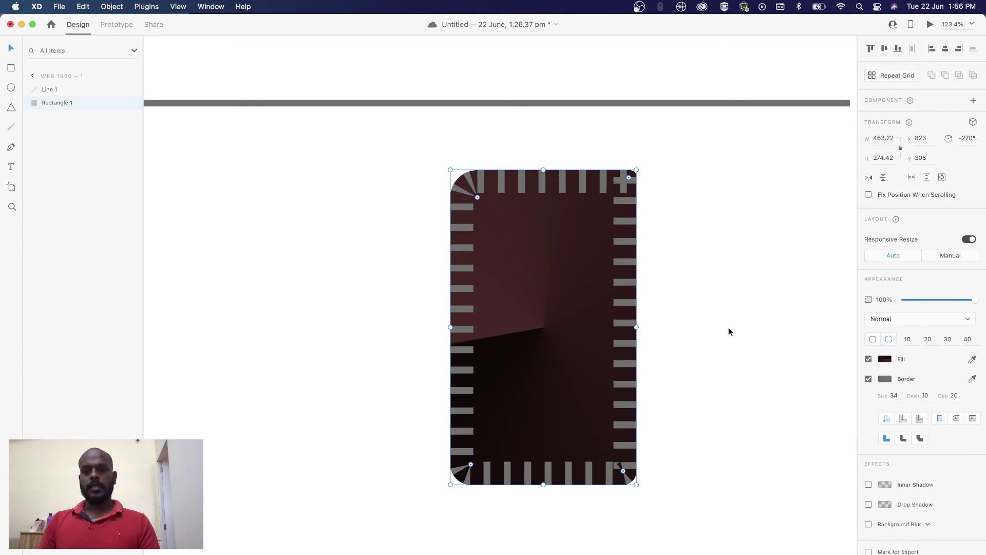
click(901, 438)
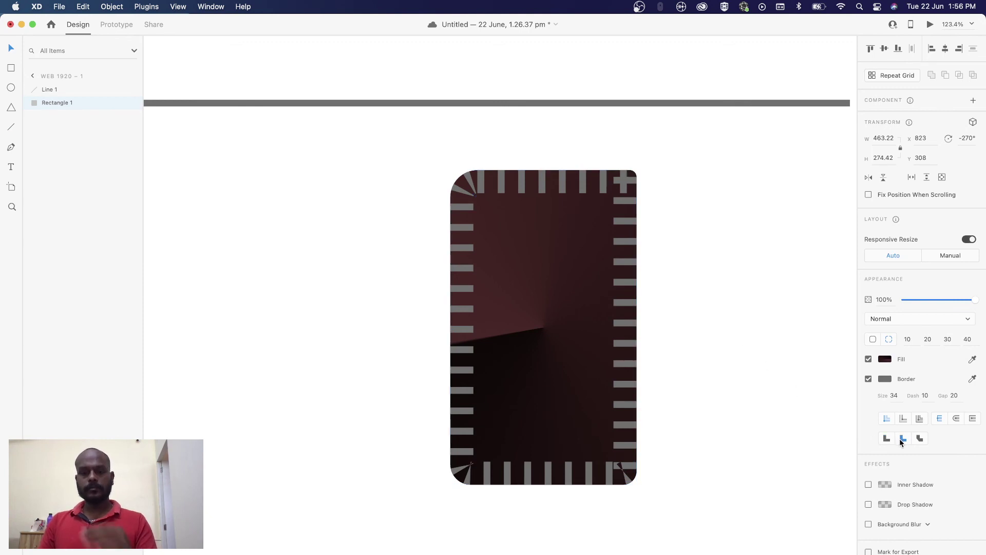
click(921, 438)
click(904, 439)
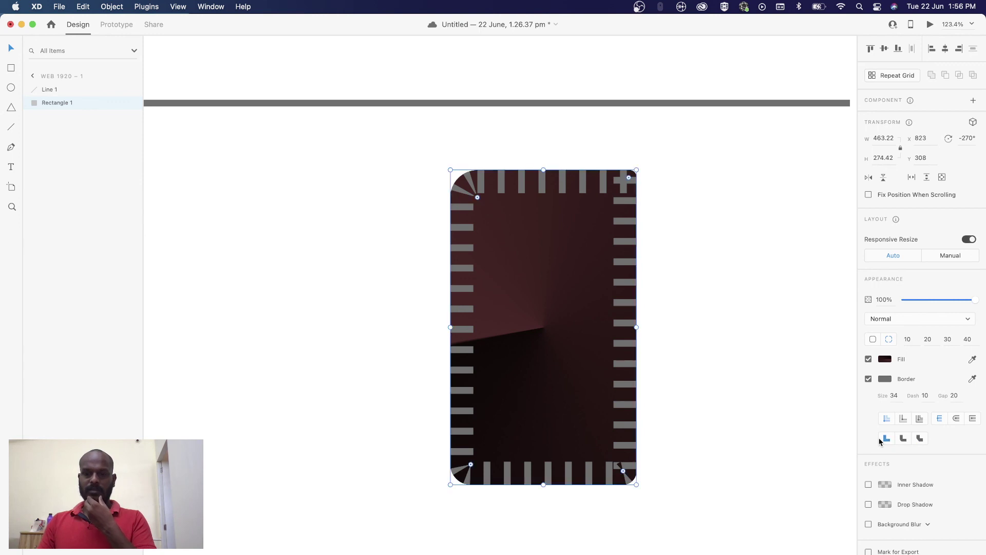
click(902, 439)
click(919, 438)
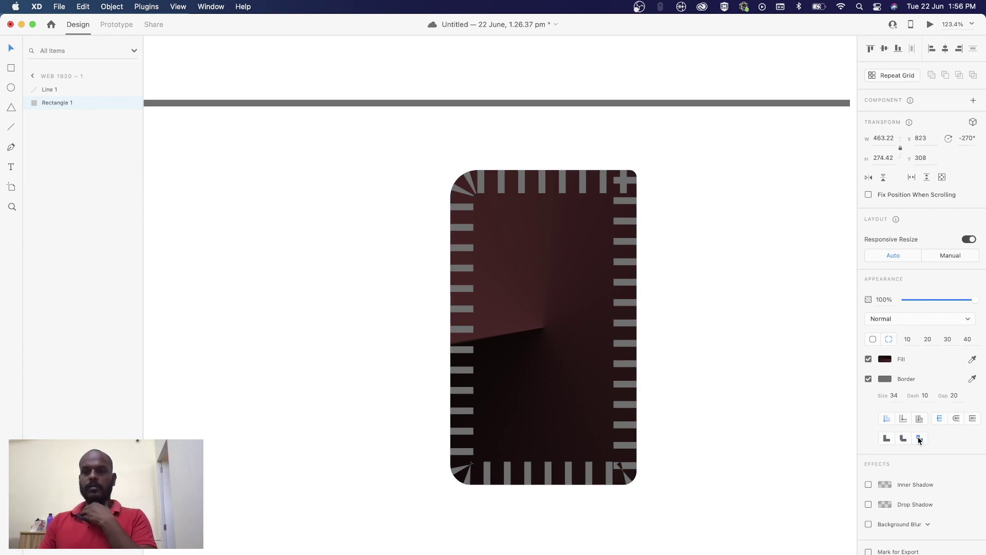
click(694, 293)
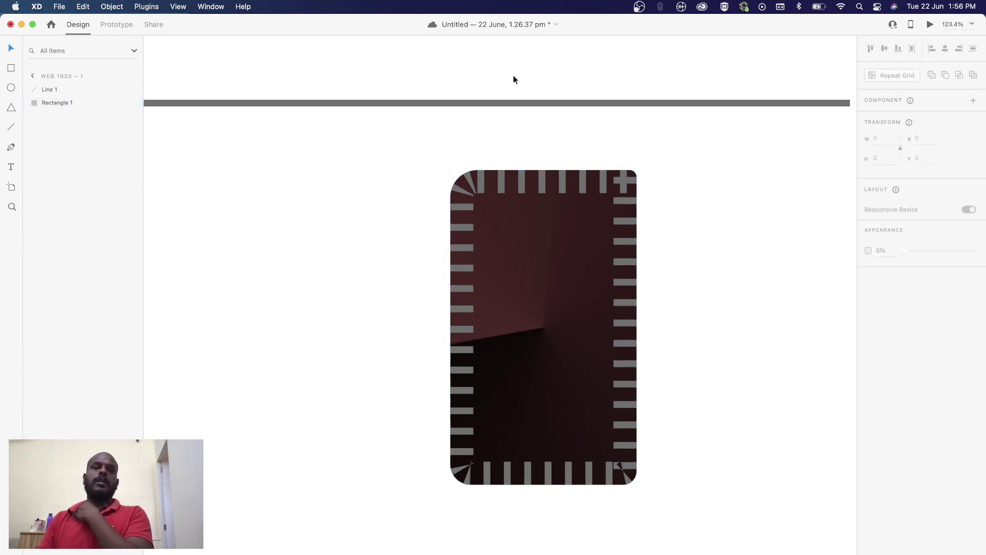
drag(514, 79, 595, 179)
Step: Delete the line and rectangle, then draw a new rectangle centred on the artboard
key(Delete)
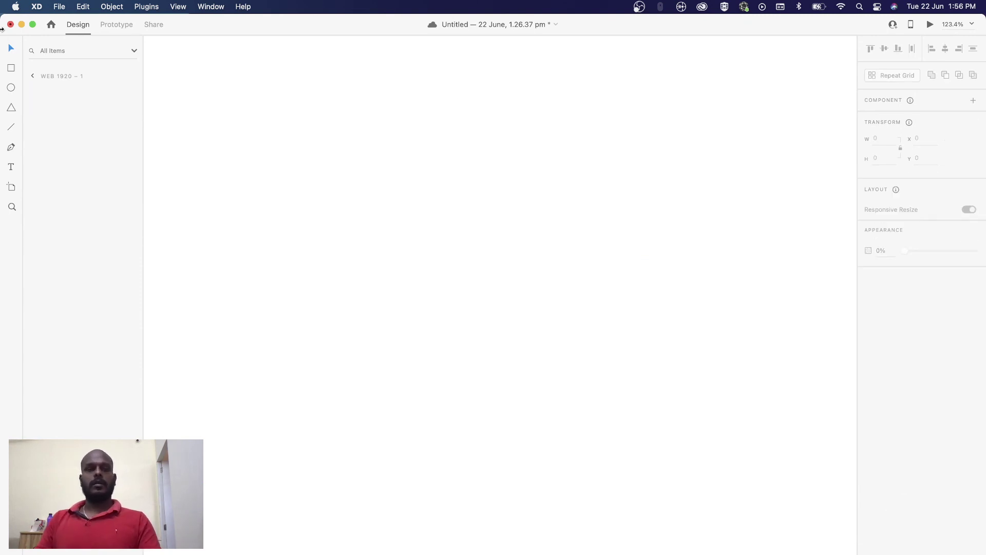
click(19, 73)
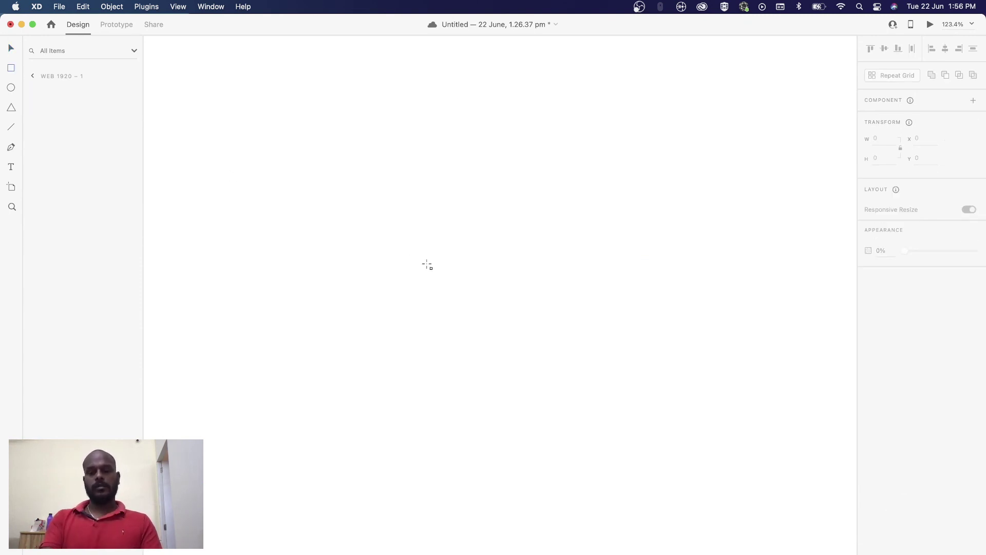
key(super+0)
drag(396, 233, 575, 385)
click(884, 48)
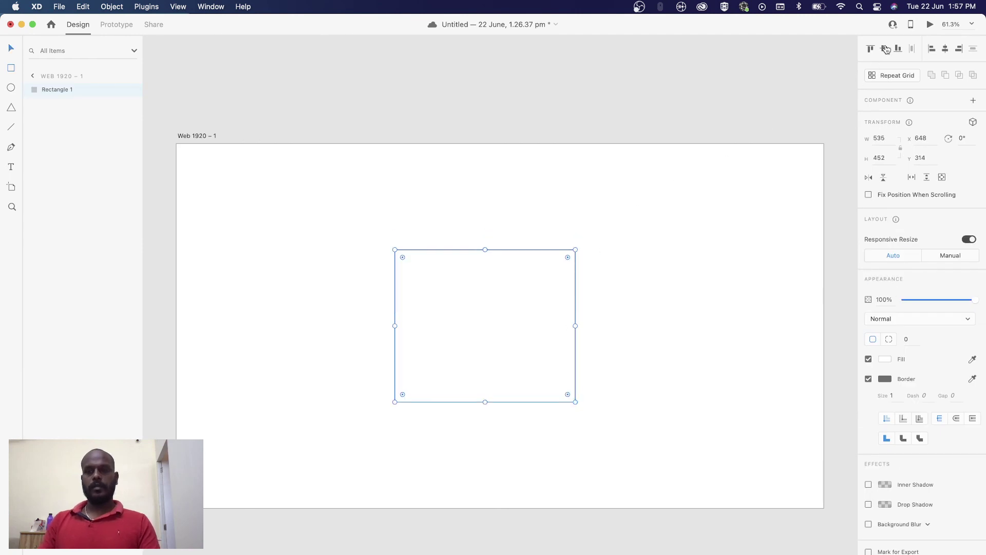
click(945, 48)
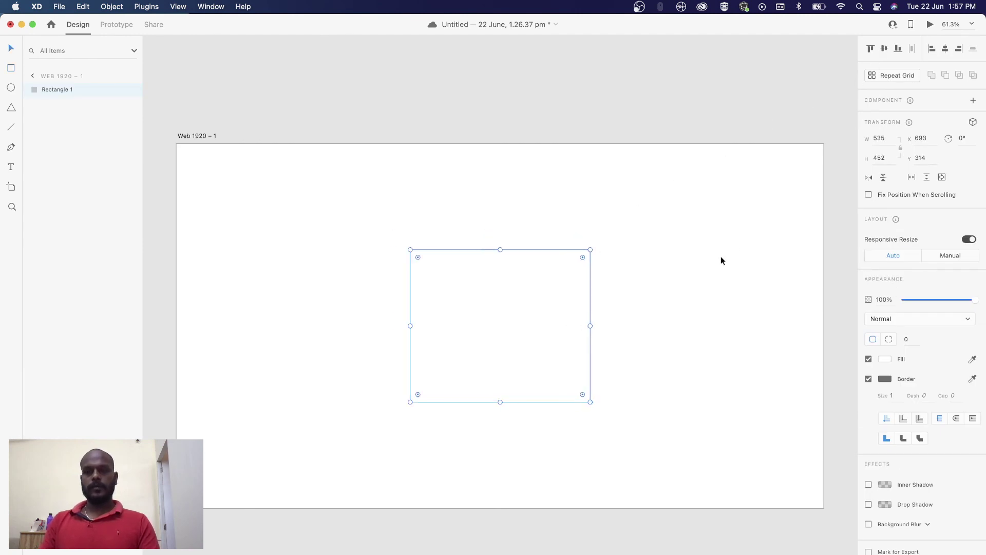
Step: Fill the new rectangle with dark red #952F2F
click(740, 342)
click(524, 302)
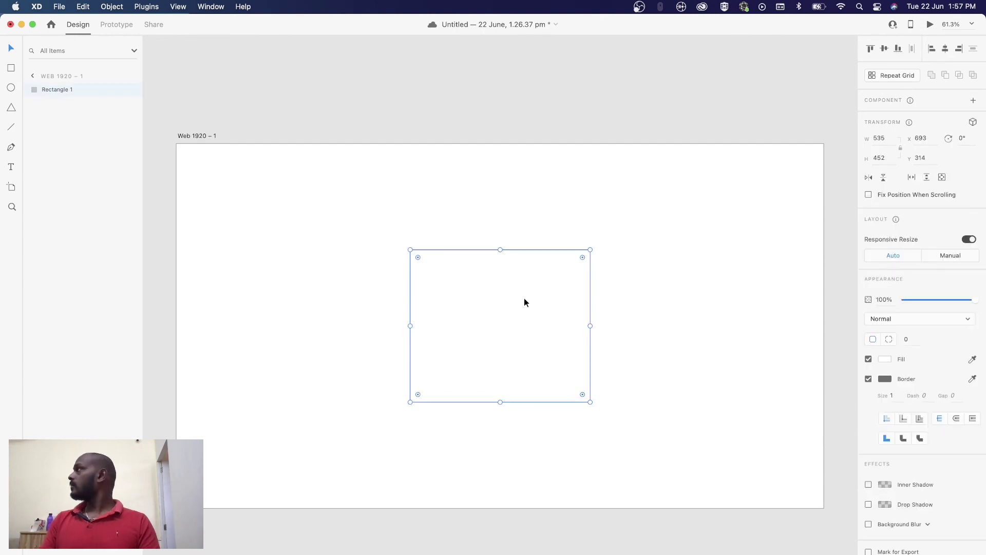
click(885, 360)
click(811, 340)
click(812, 474)
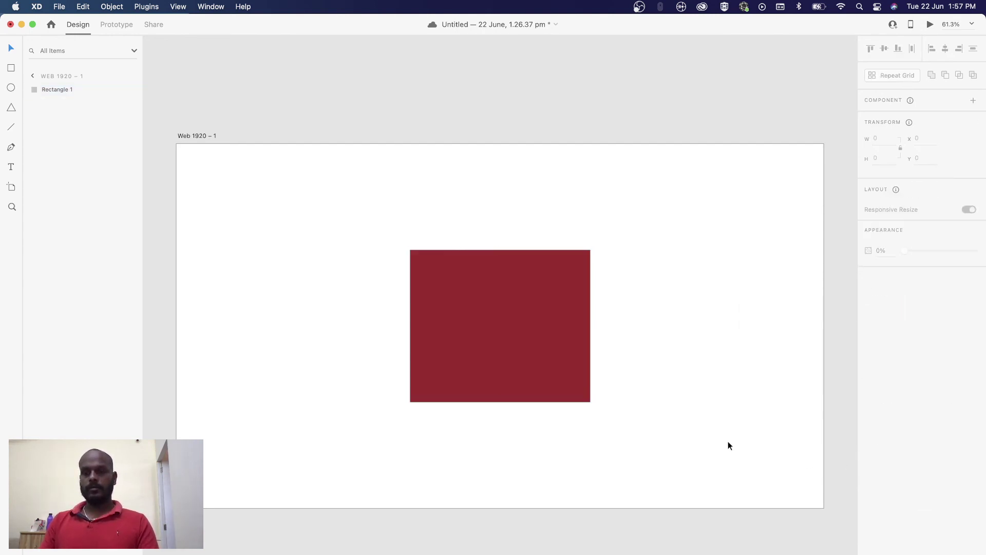
click(553, 350)
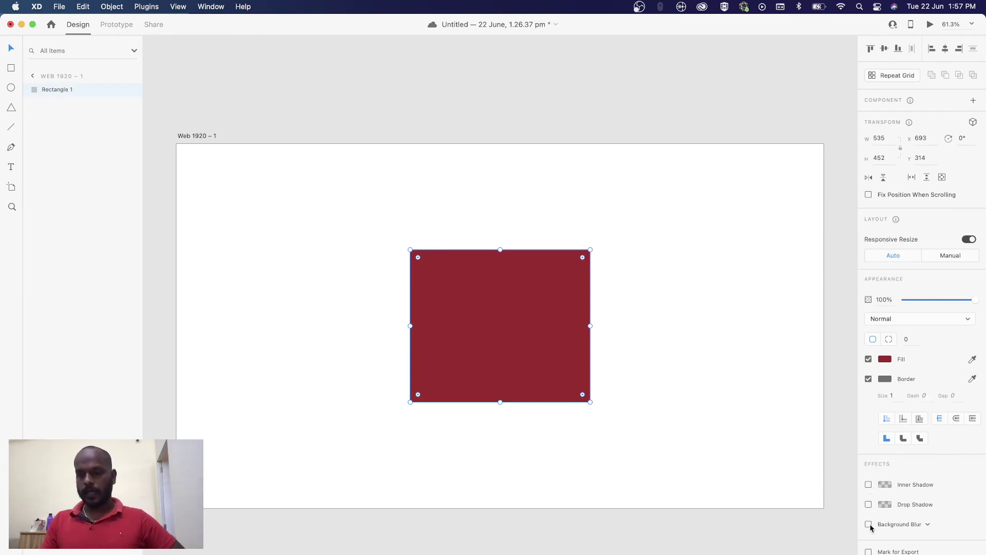
Step: Give the red rectangle an inner shadow offset 40 by 34 with blur 20
click(869, 485)
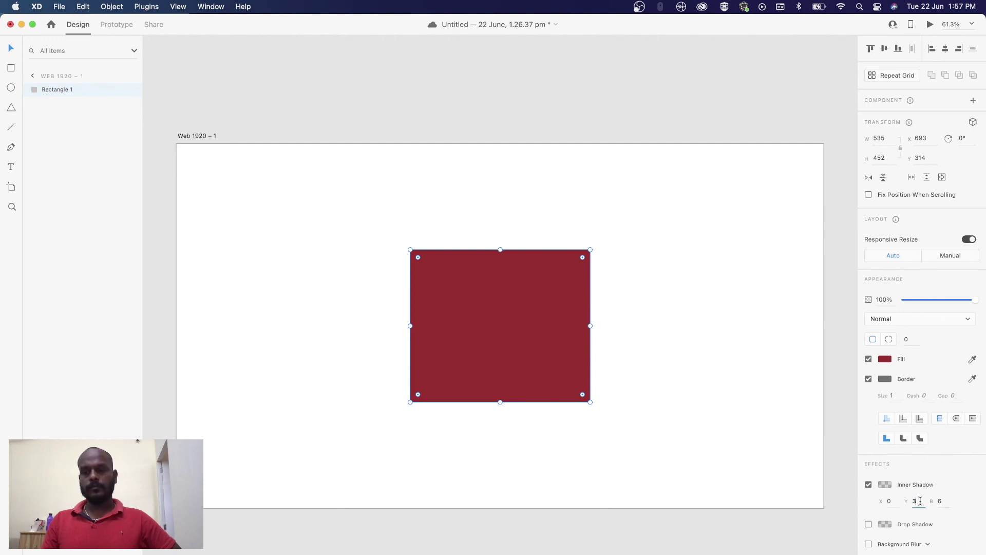
key(XF86AudioRaiseVolume)
double_click(920, 501)
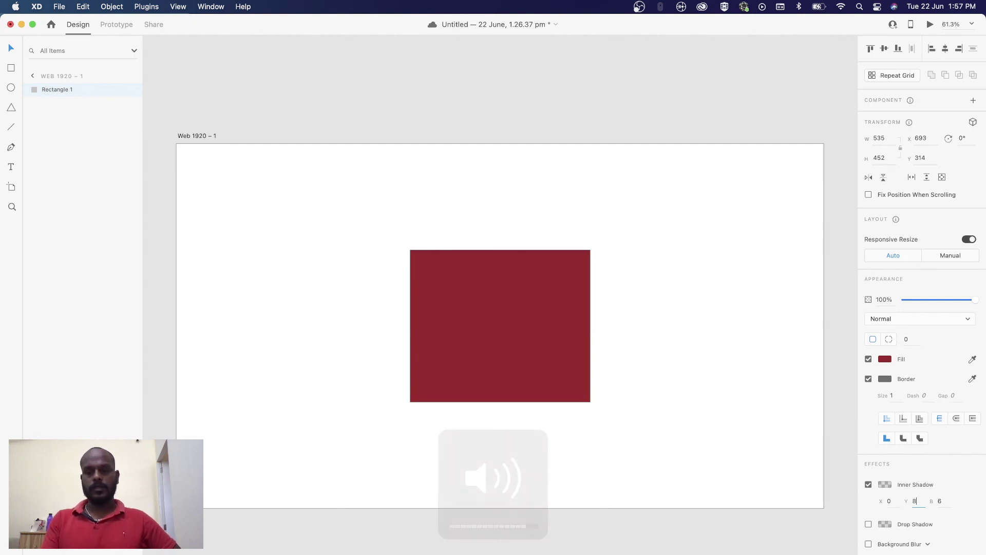
text(11)
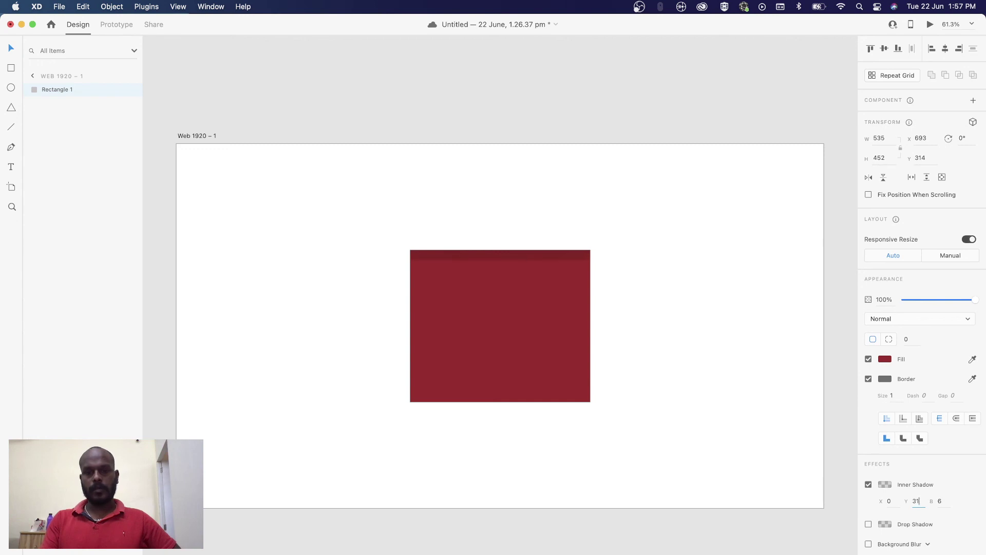
key(Up)
key(Up)
key(Up)
click(890, 501)
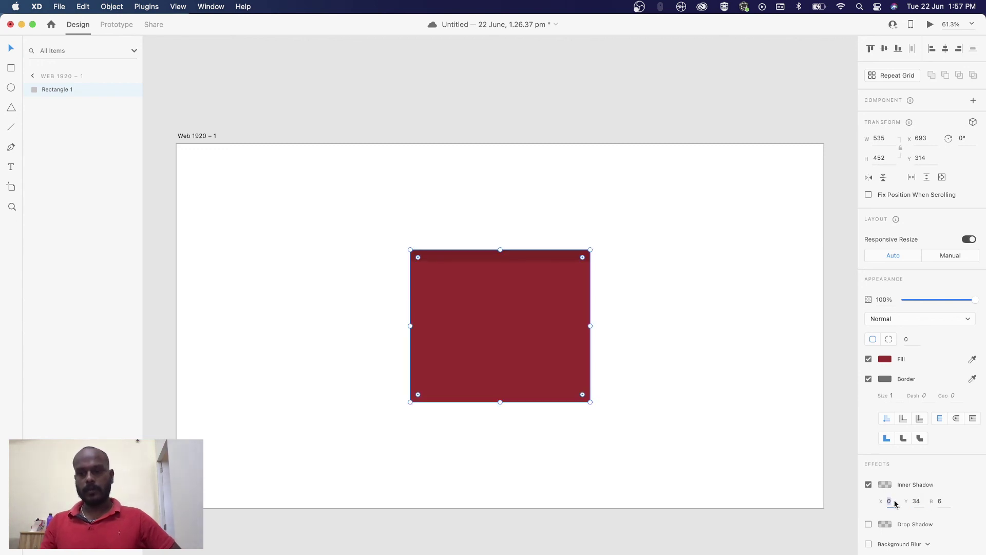
text(10)
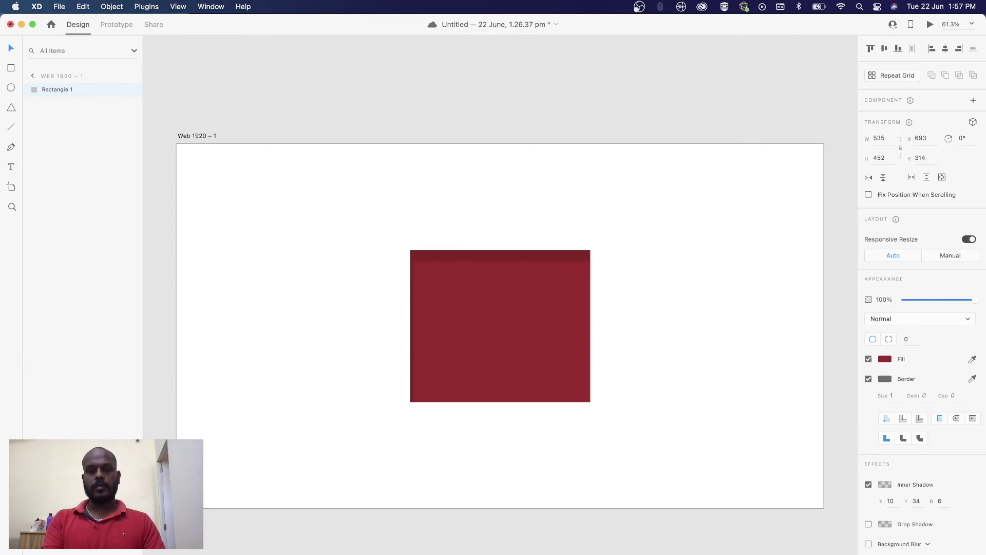
click(892, 501)
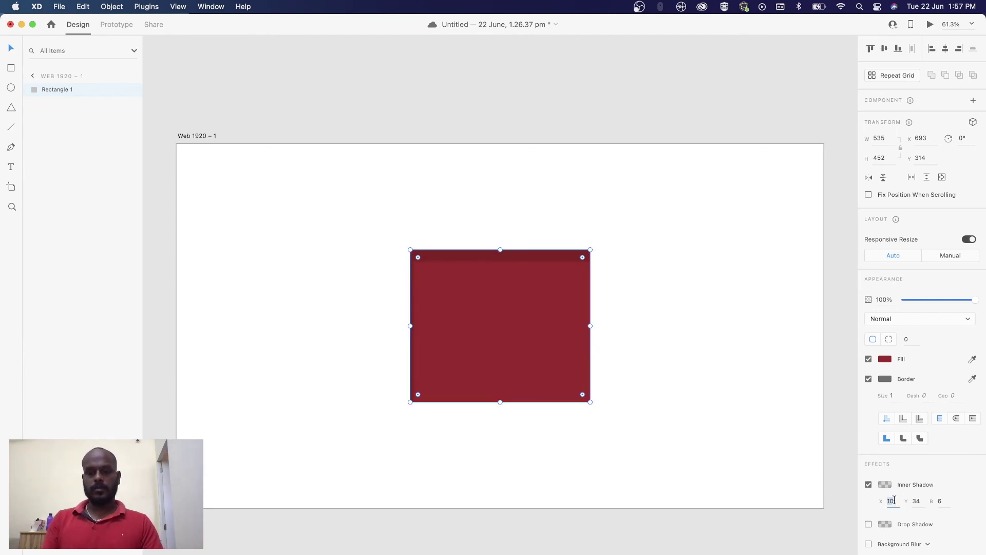
text(40)
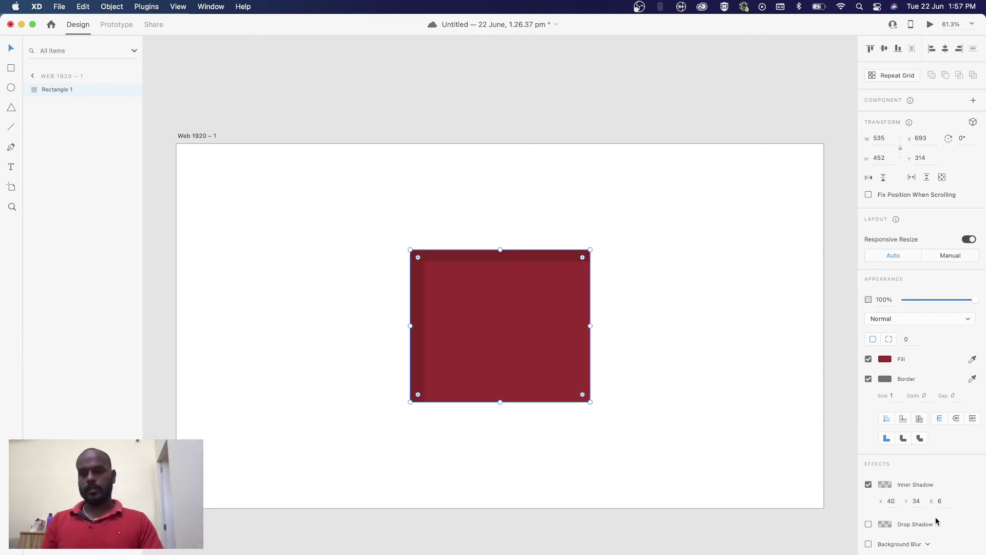
click(941, 502)
text(20)
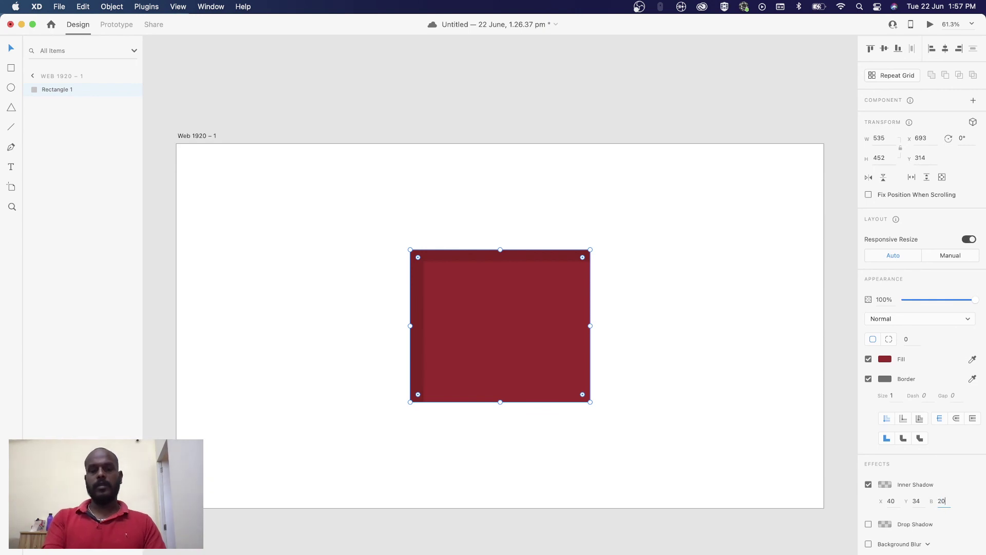
key(Return)
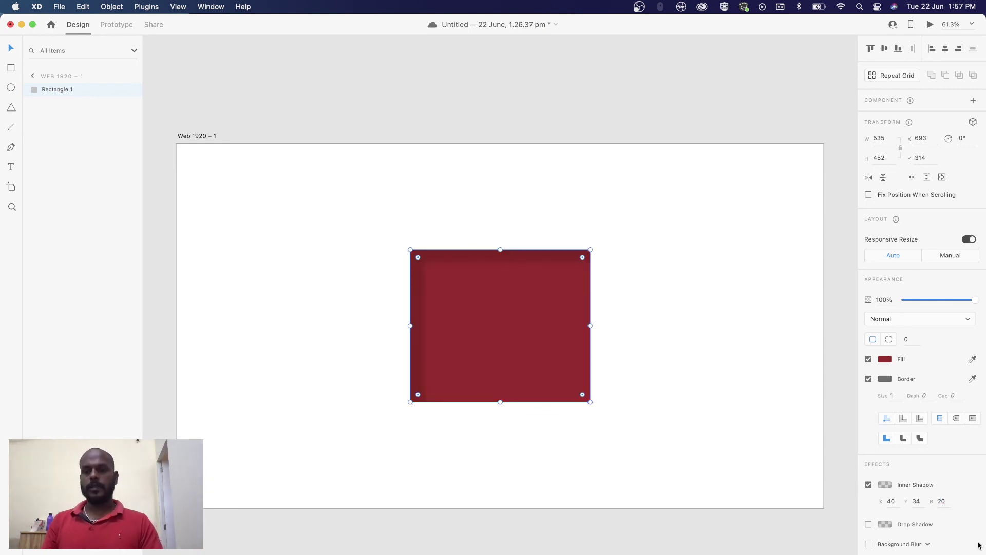
click(670, 266)
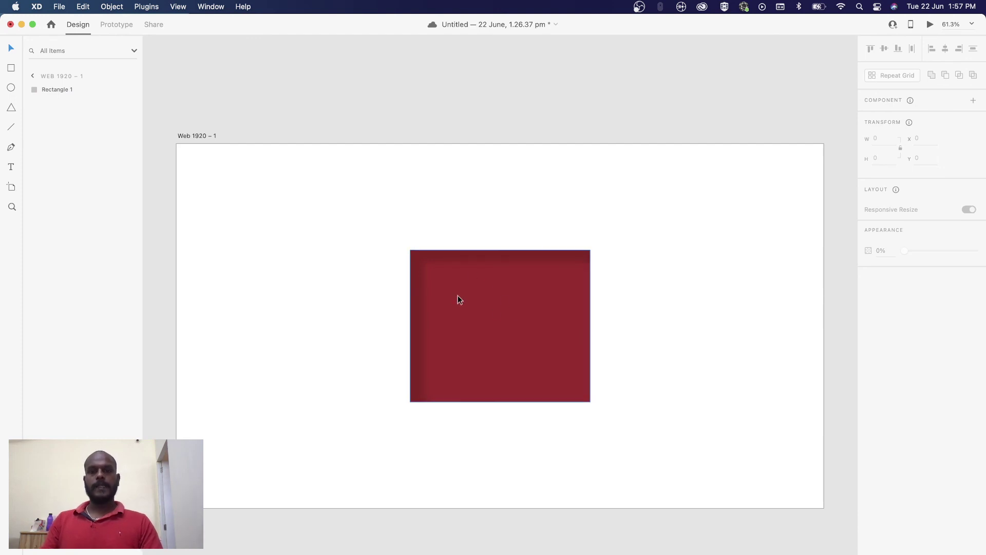
Step: Move the rectangle left and duplicate it, placing the copy to its right
drag(458, 295, 309, 289)
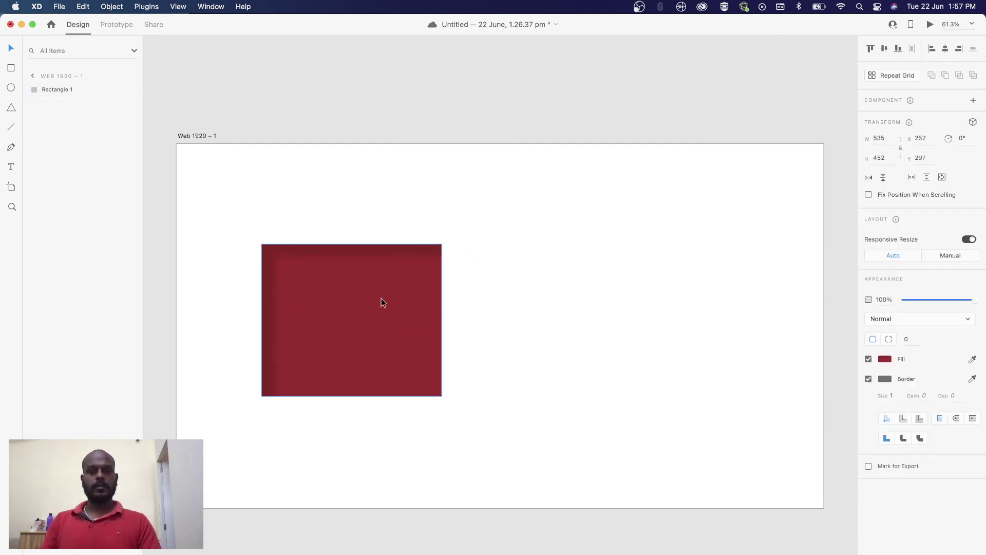
key(super+d)
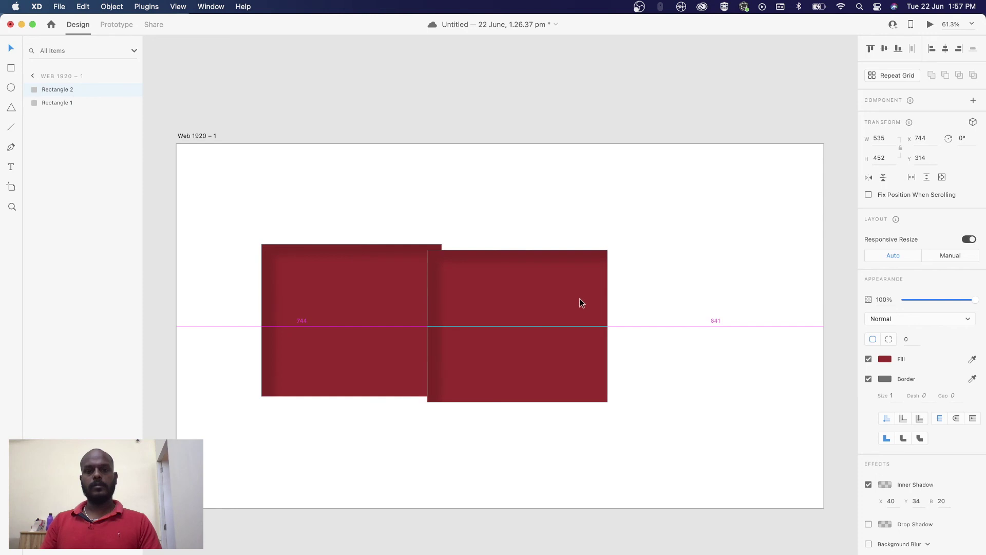
drag(382, 299, 592, 291)
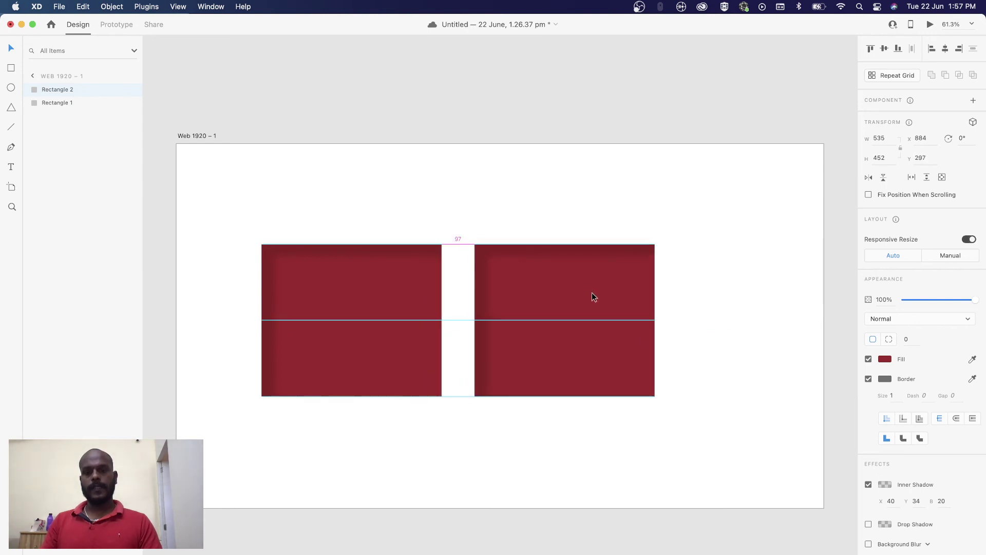
Step: Replace the copy's inner shadow with a drop shadow at X 30, Y 60, blur 40
click(869, 485)
click(869, 505)
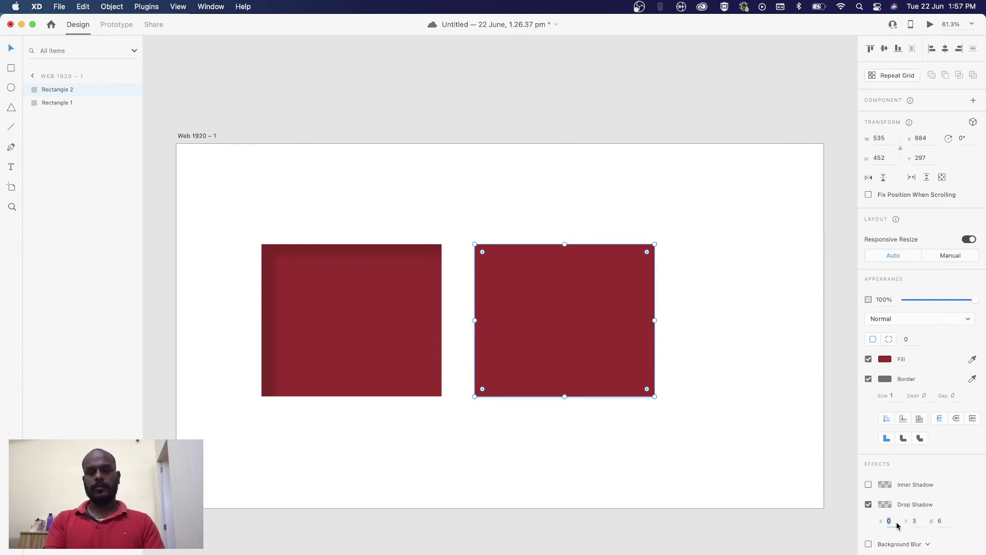
text(30)
key(Return)
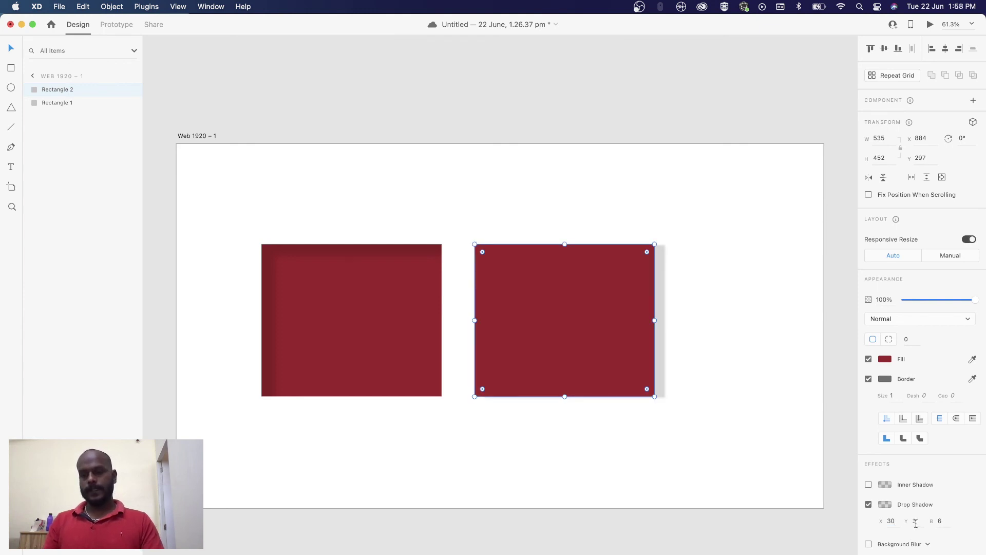
text(60)
key(Return)
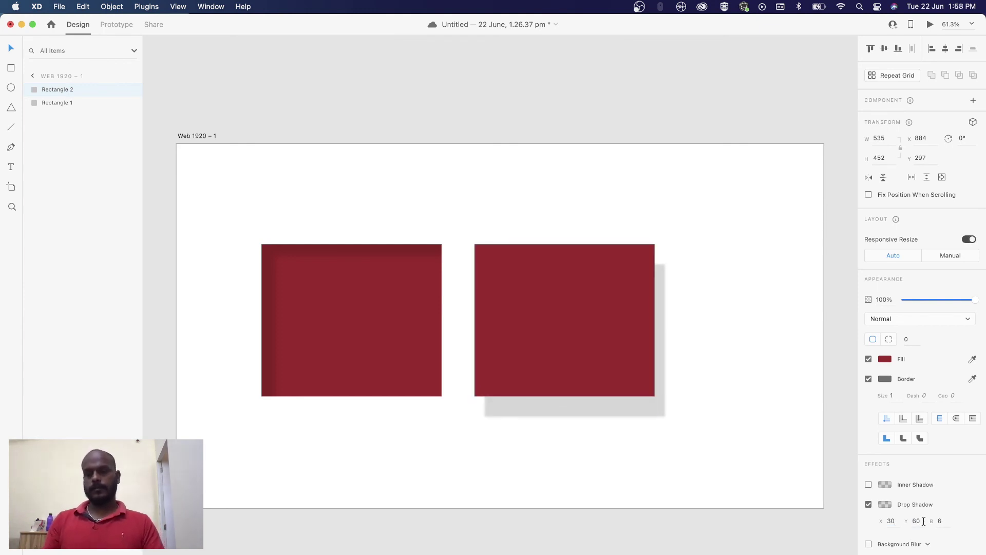
text(20)
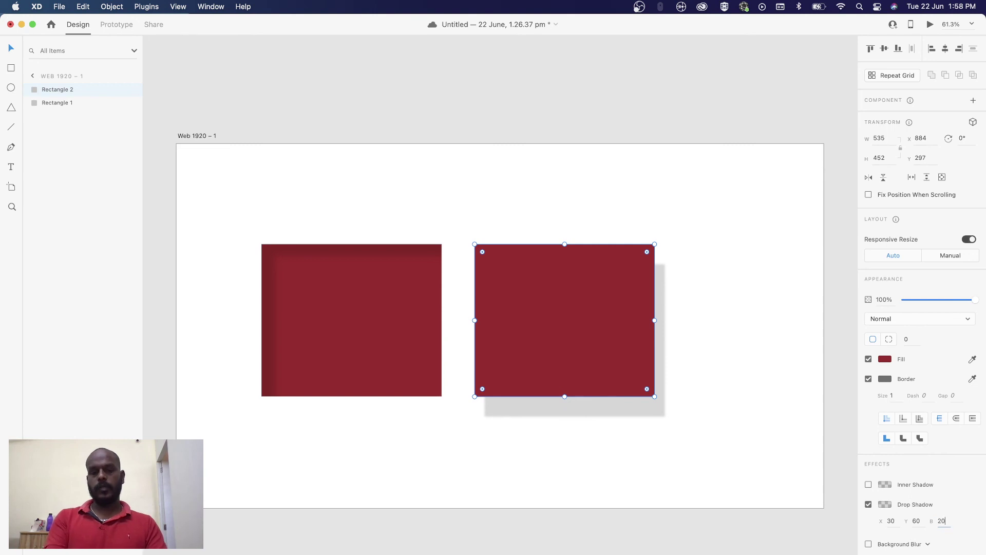
key(Return)
click(943, 522)
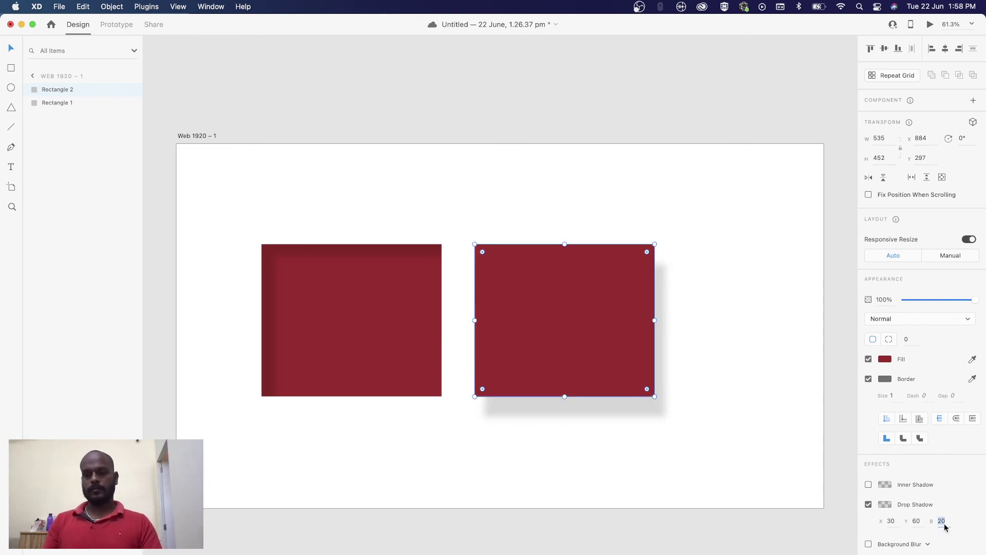
text(40)
key(Return)
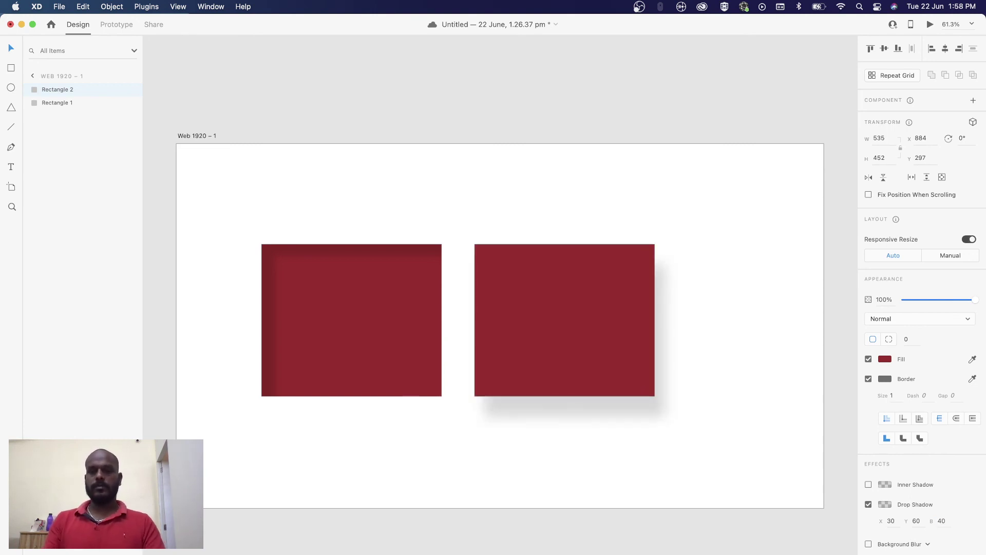
click(747, 428)
click(606, 351)
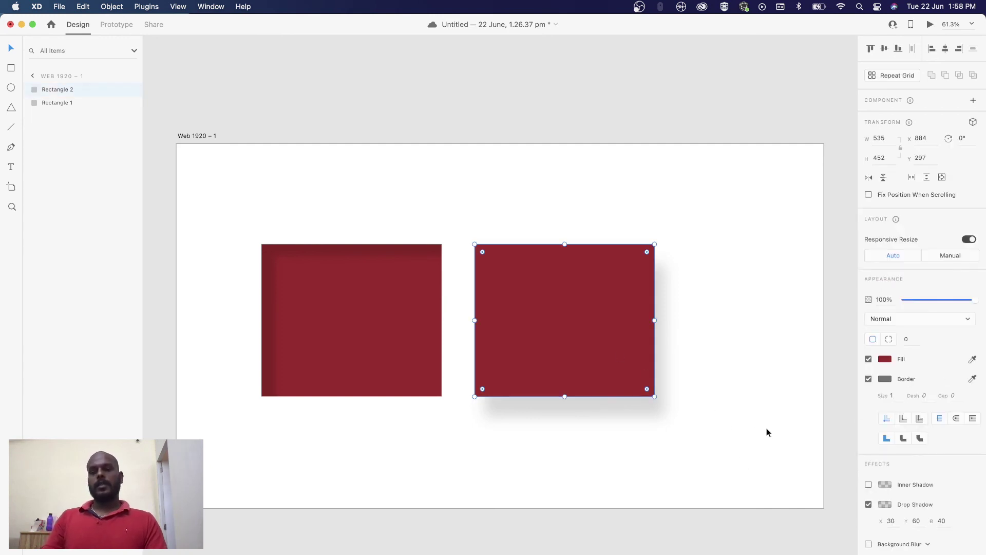
Step: Replace the copy's drop shadow with a background blur, move it over the original, and lower the blur
click(869, 505)
click(869, 525)
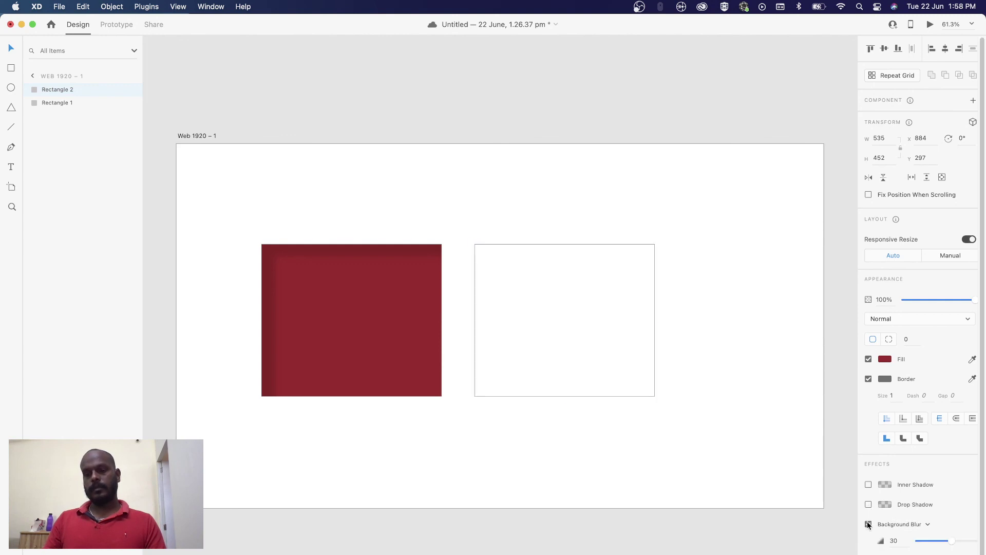
mouse_move(566, 303)
mouse_down()
mouse_move(406, 320)
mouse_move(426, 311)
mouse_move(398, 325)
mouse_up()
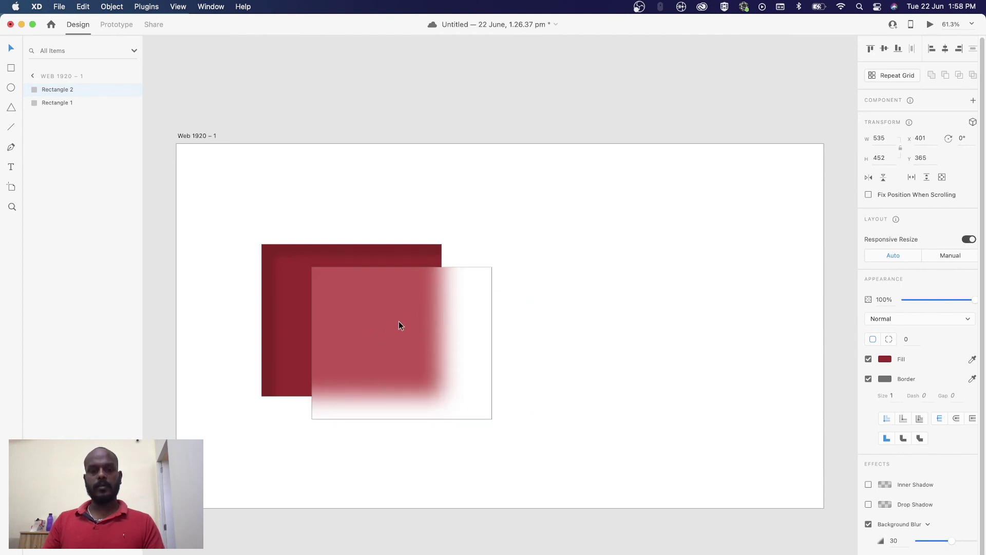
click(399, 326)
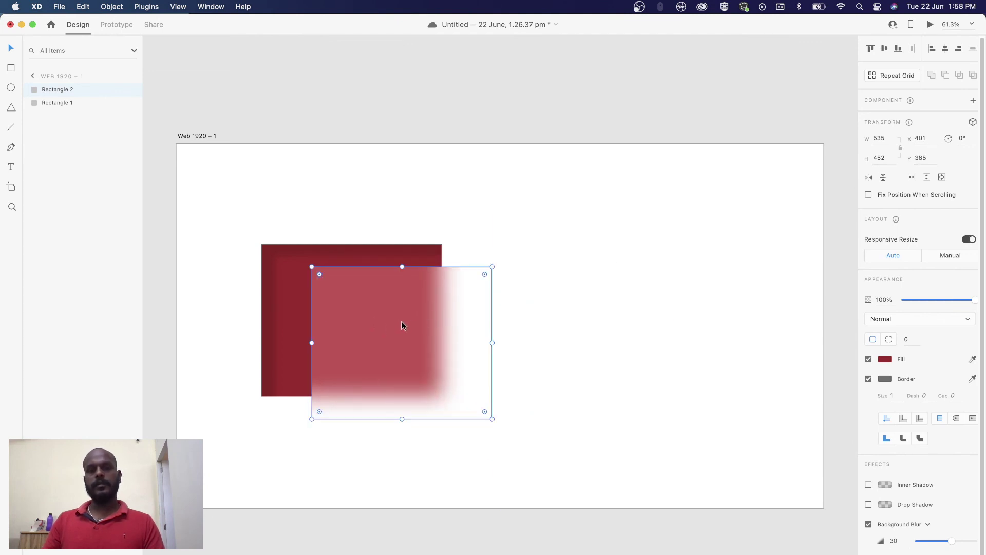
click(546, 337)
click(476, 337)
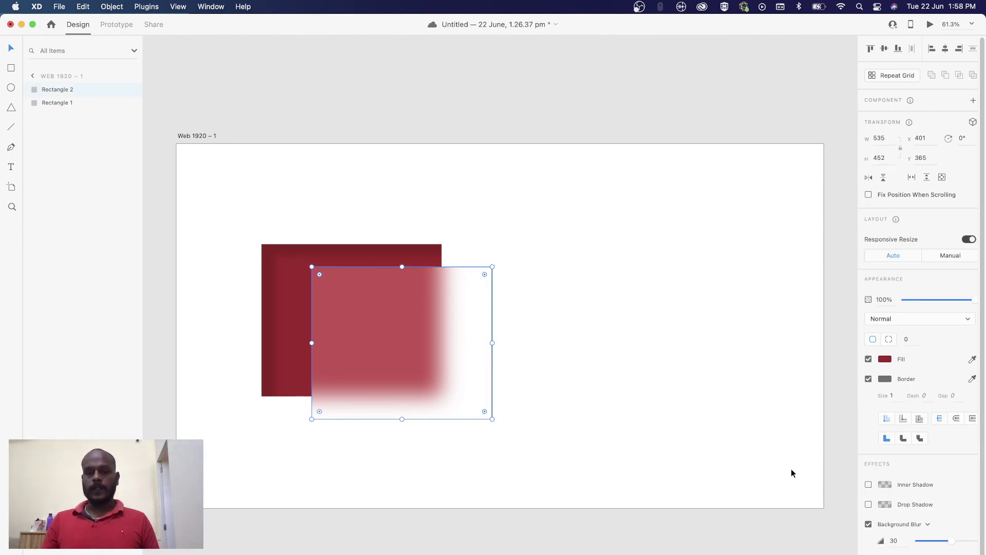
mouse_move(953, 543)
mouse_down()
mouse_move(942, 546)
mouse_move(970, 544)
mouse_move(929, 548)
mouse_up()
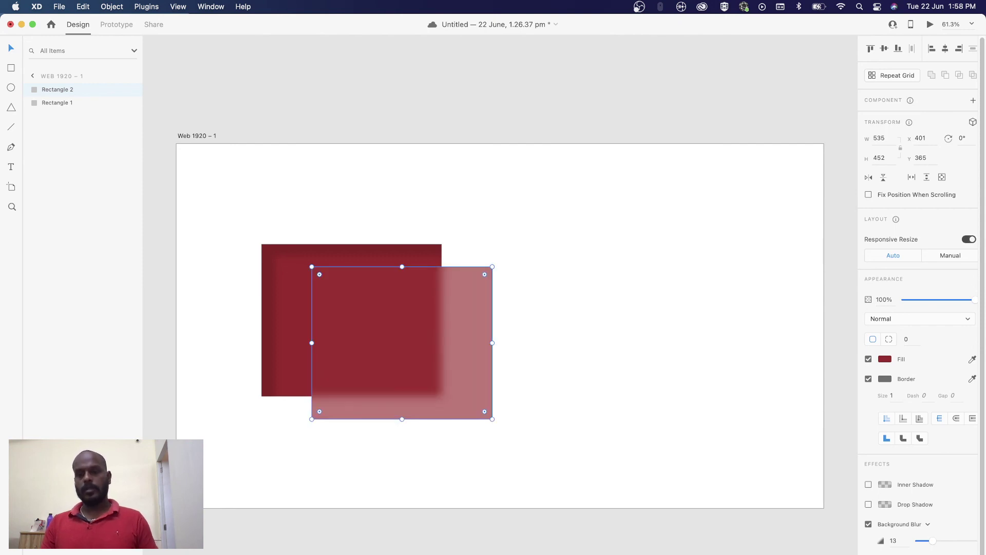
Step: Switch the copy's blur type to Object Blur
click(927, 524)
click(924, 536)
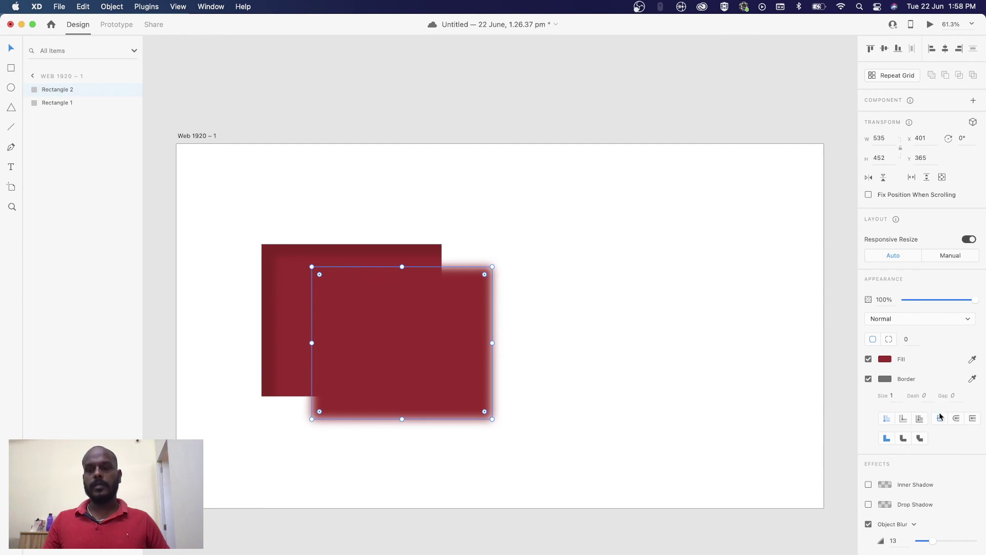
click(521, 306)
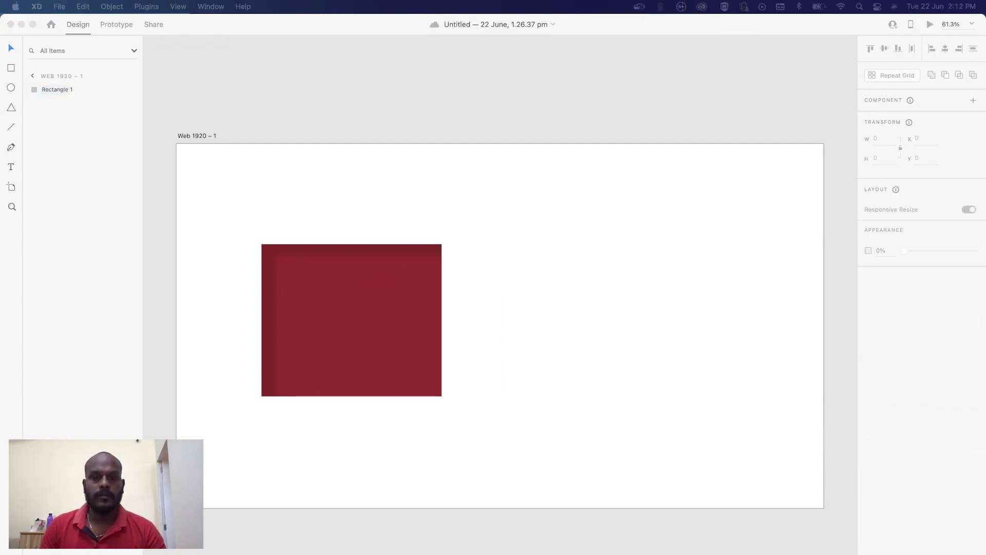
Step: Select the original red rectangle and bring up the File menu's export commands
click(429, 314)
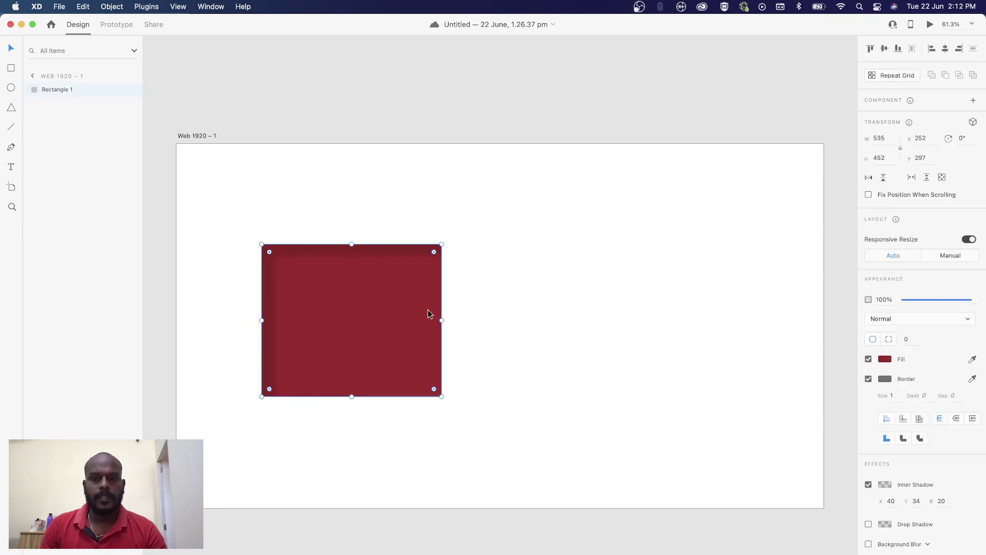
click(557, 313)
click(374, 292)
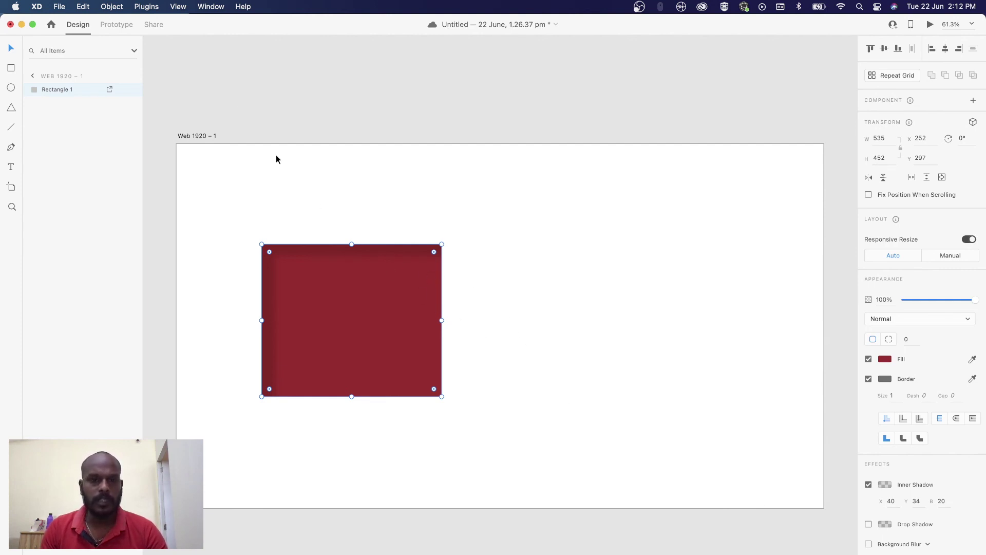
click(60, 7)
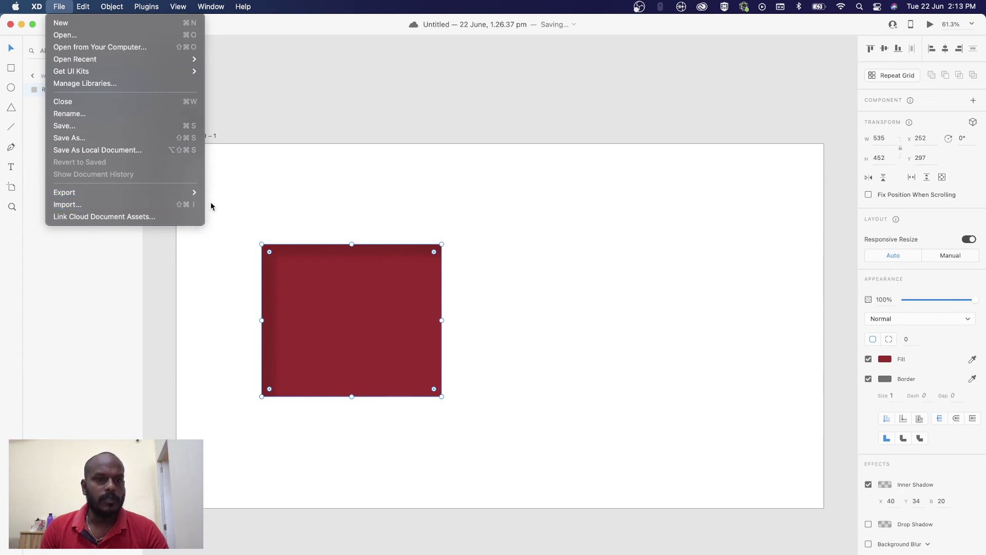
mouse_move(123, 193)
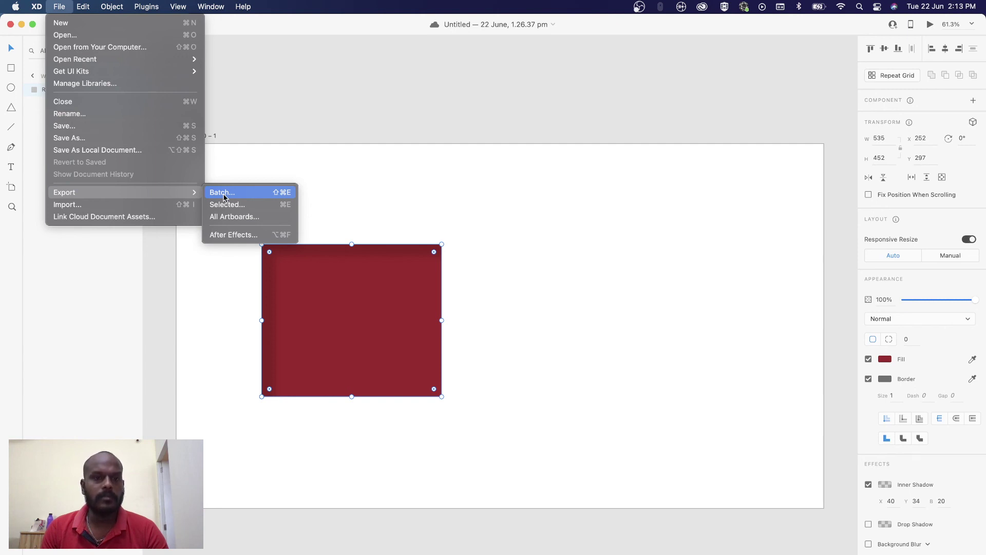
Step: Batch-export Rectangle 1 as a PNG into Documents
click(225, 198)
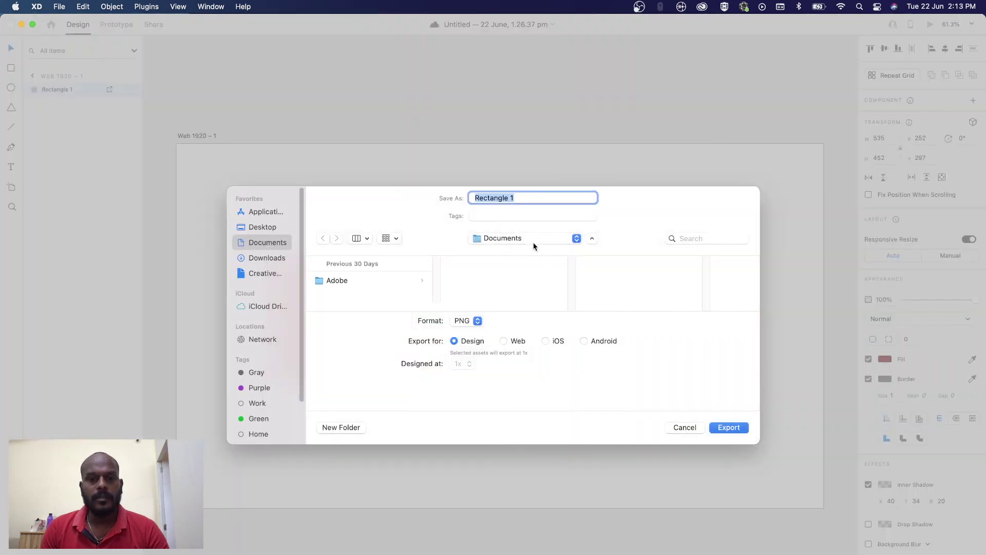
click(678, 427)
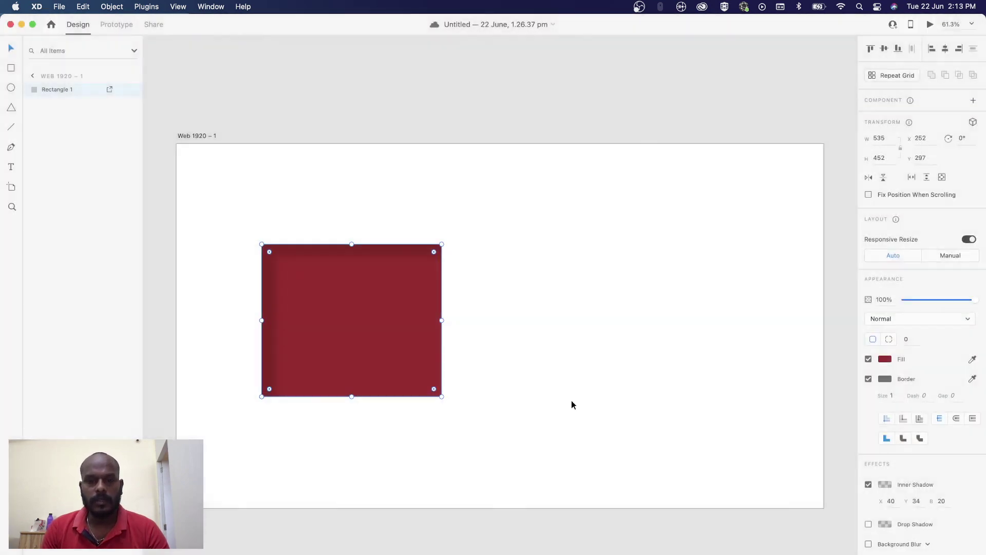